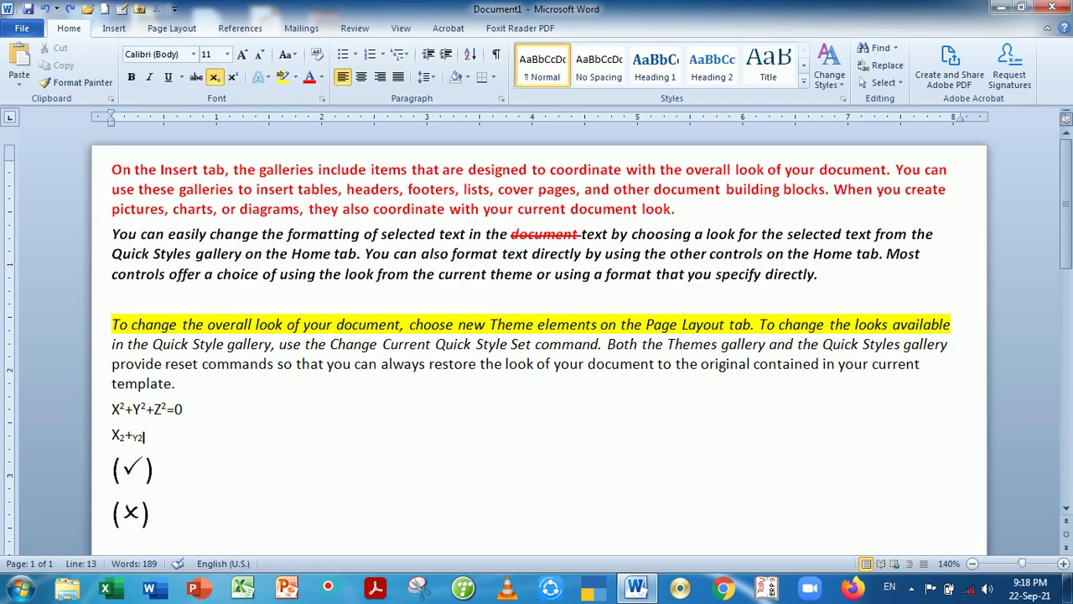
# Select all the formatted sample text and delete it, leaving a blank page.
pyautogui.moveTo(111, 170)
pyautogui.mouseDown()
pyautogui.moveTo(191, 344)
pyautogui.moveTo(200, 521)
pyautogui.mouseUp()
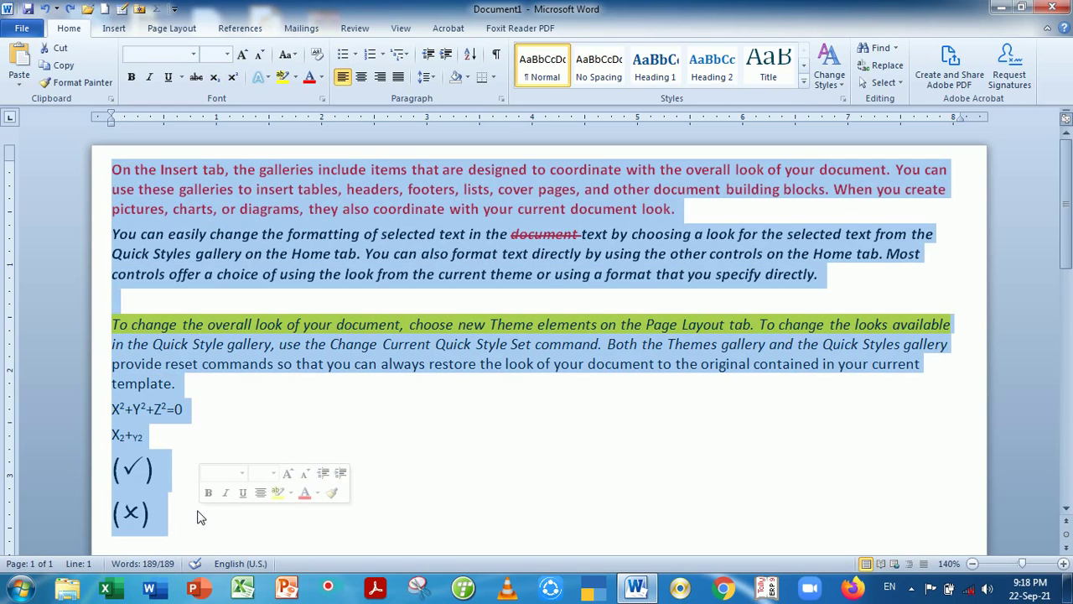
pyautogui.press('Delete')
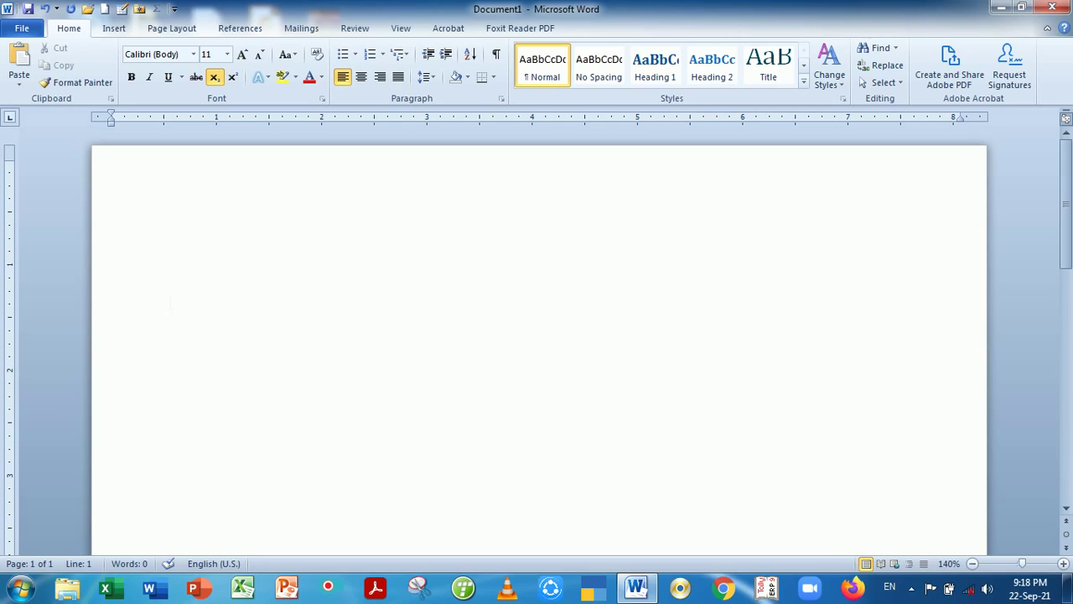
# Set the font size to 16 and generate sample paragraphs with =rand().
pyautogui.click(229, 54)
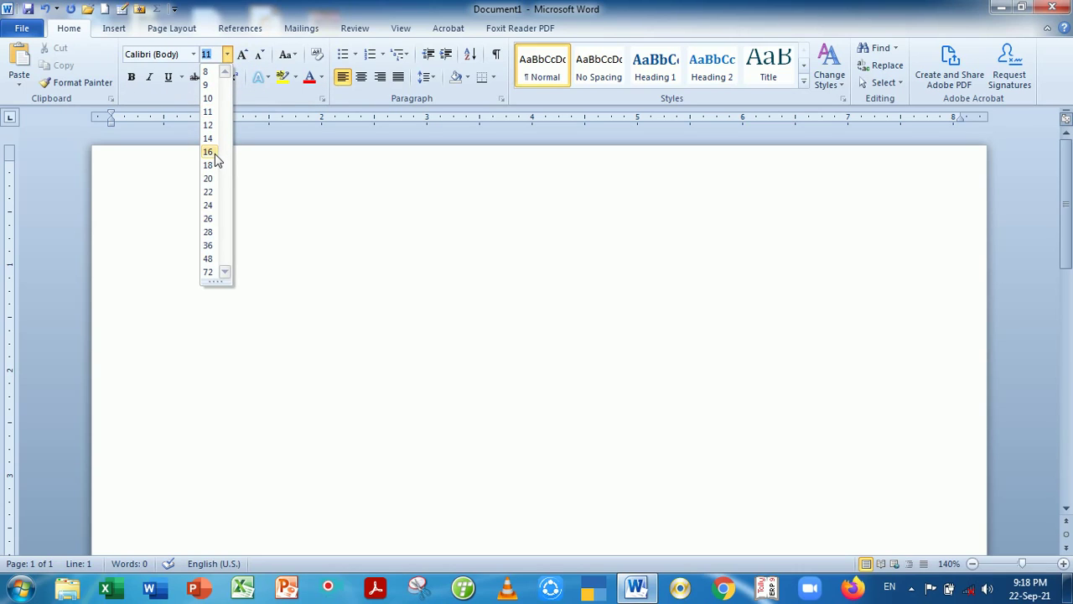
pyautogui.click(215, 153)
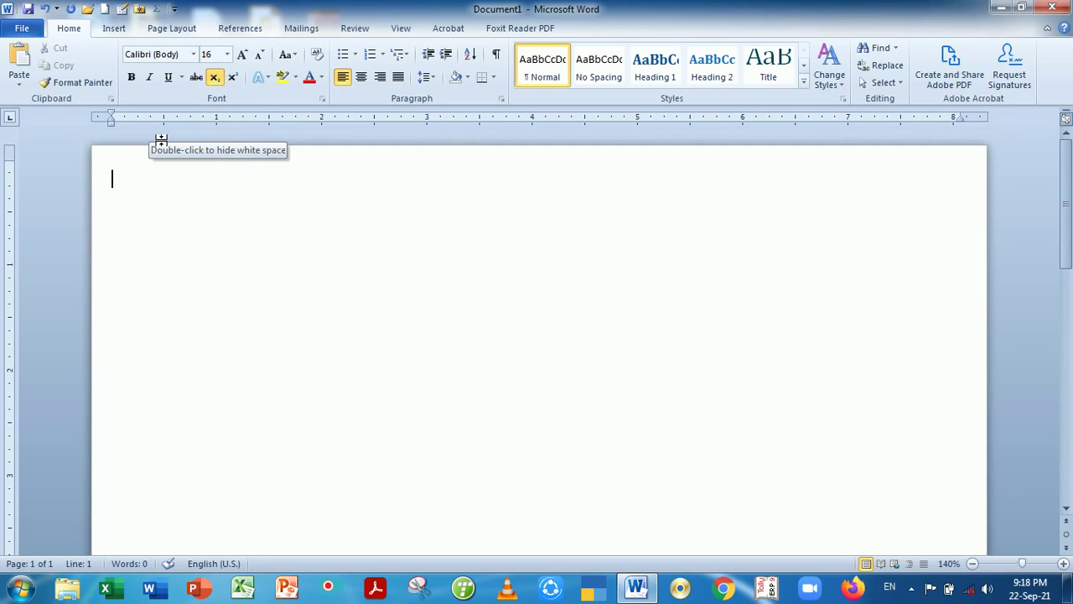
pyautogui.write('=ra')
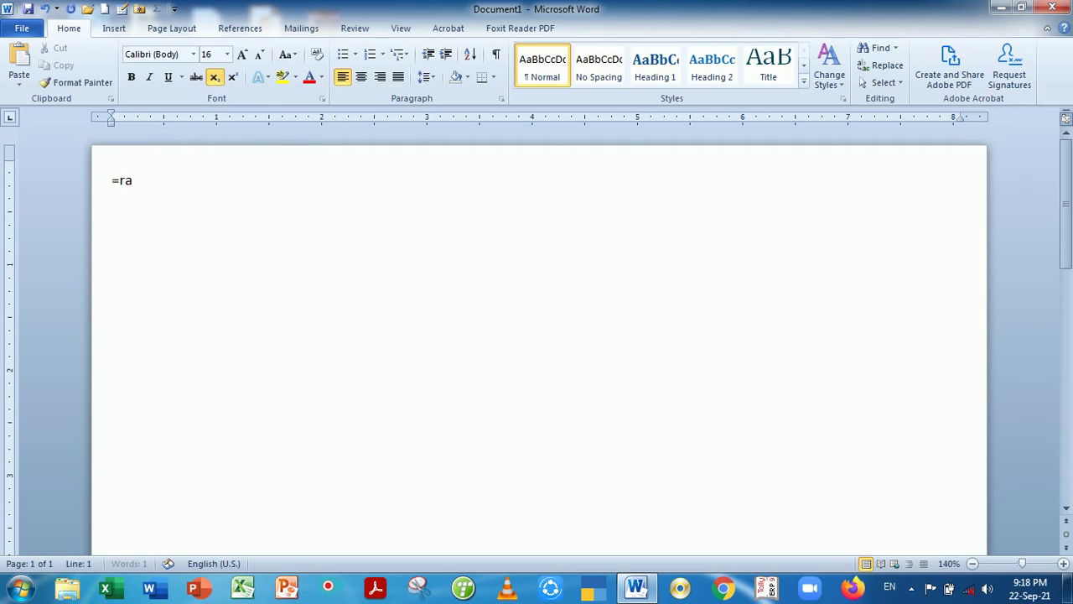
pyautogui.write('nd()')
pyautogui.press('Return')
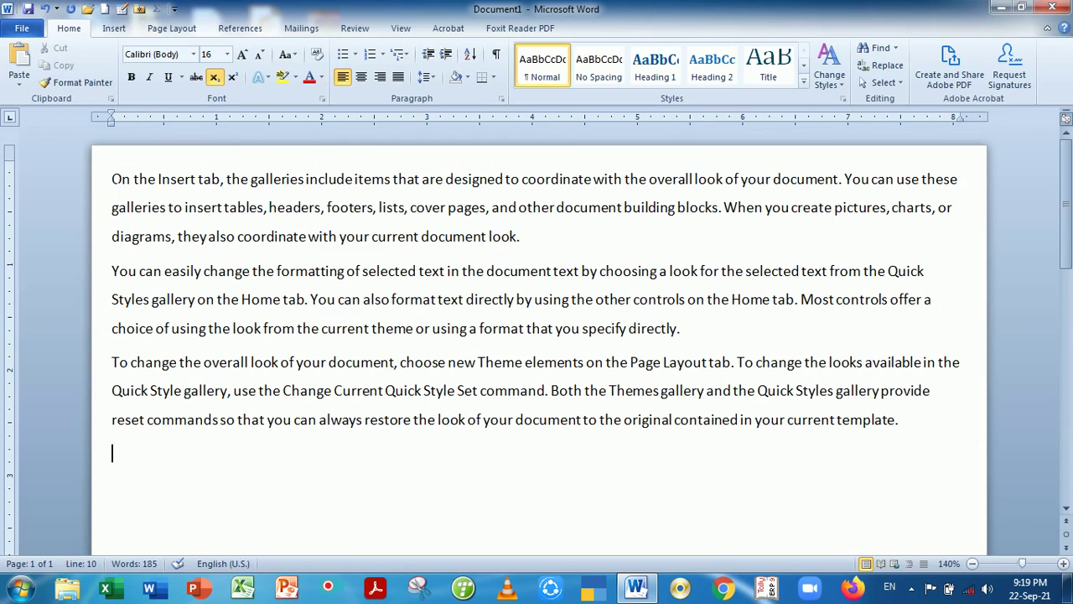
# Cut the 'On the Insert tab' paragraph and paste it at the end, undoing the duplicate paste.
pyautogui.moveTo(111, 179)
pyautogui.mouseDown()
pyautogui.moveTo(308, 237)
pyautogui.moveTo(527, 236)
pyautogui.mouseUp()
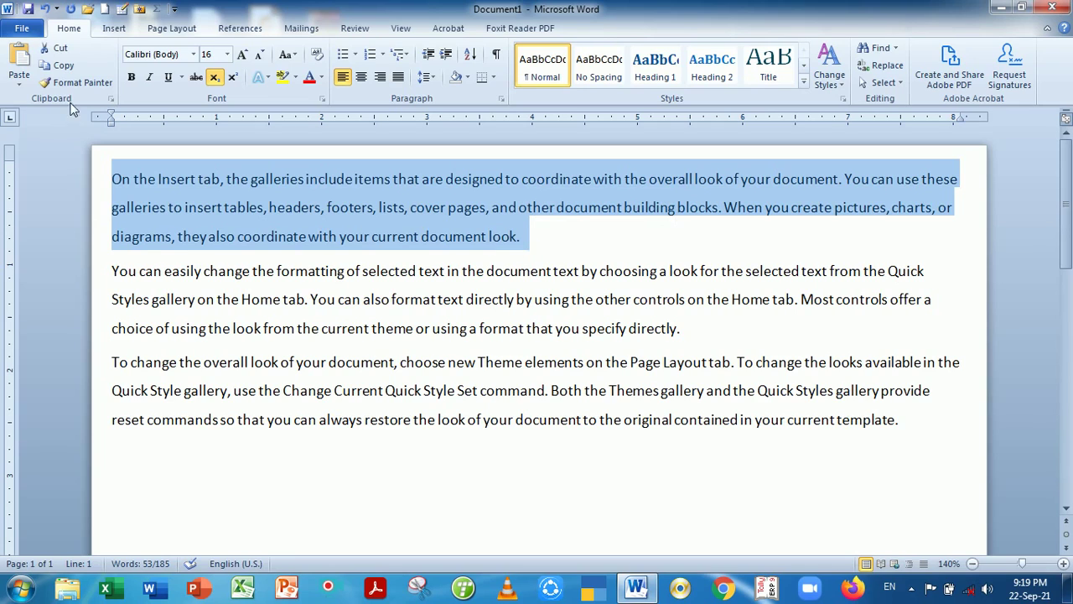
pyautogui.click(57, 51)
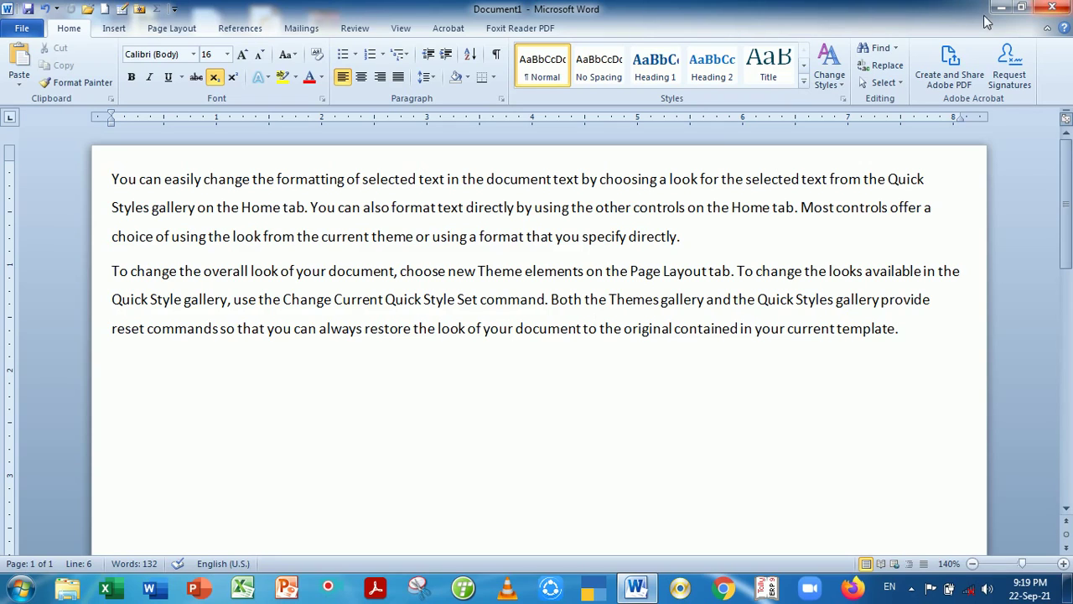
pyautogui.click(118, 362)
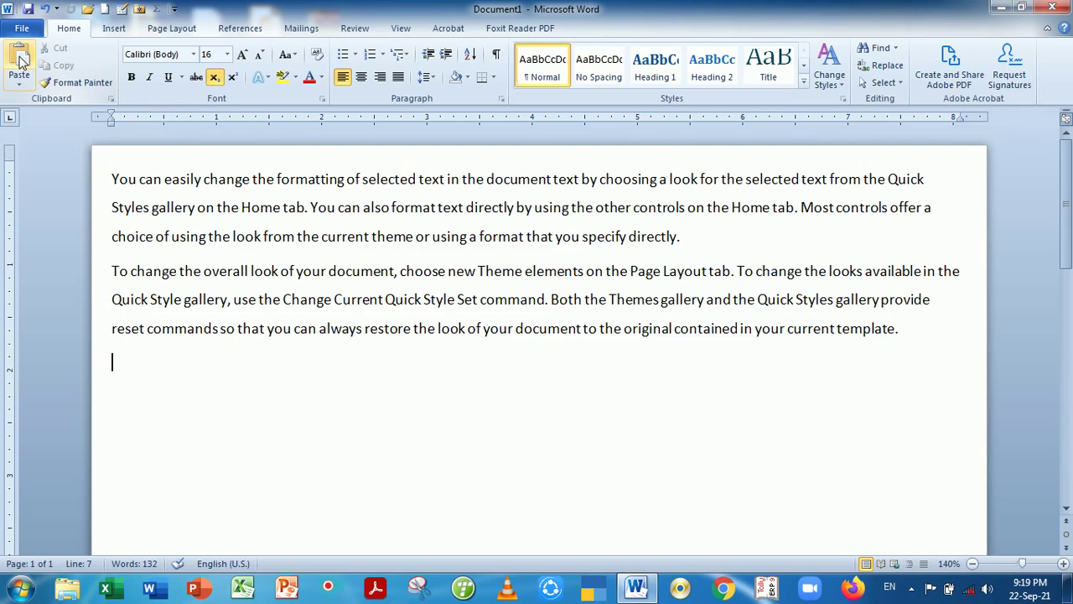
pyautogui.click(21, 63)
pyautogui.press('Return')
pyautogui.press('Return')
pyautogui.press('Return')
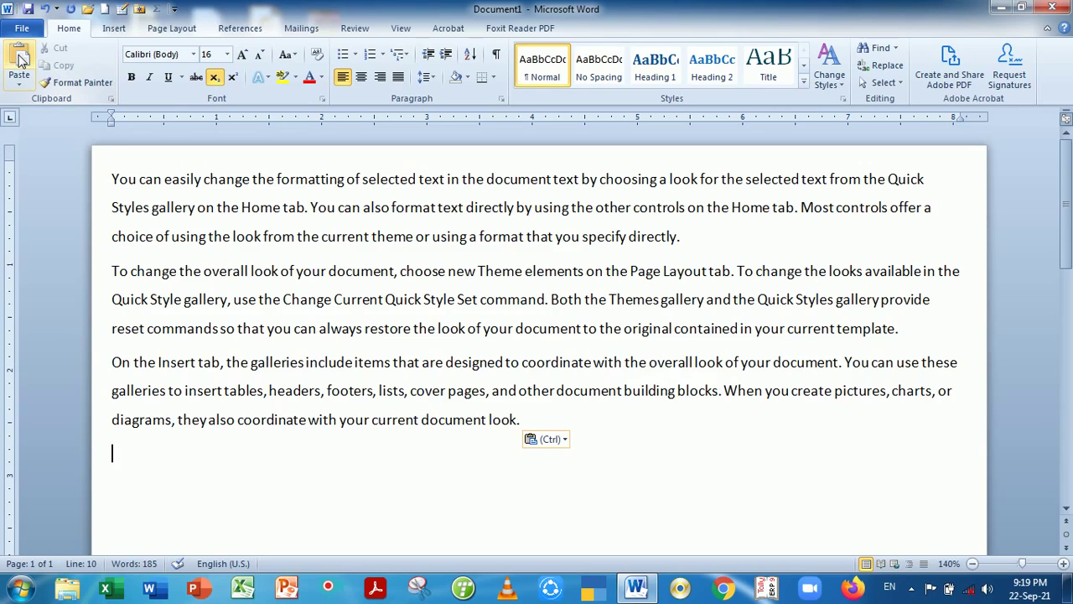
pyautogui.click(22, 58)
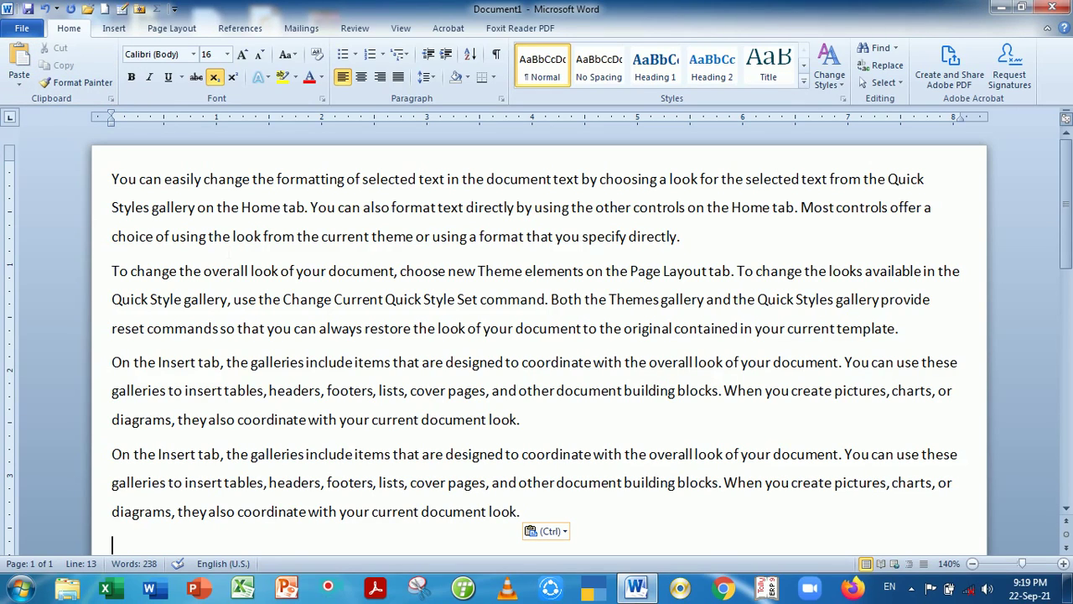
pyautogui.click(46, 8)
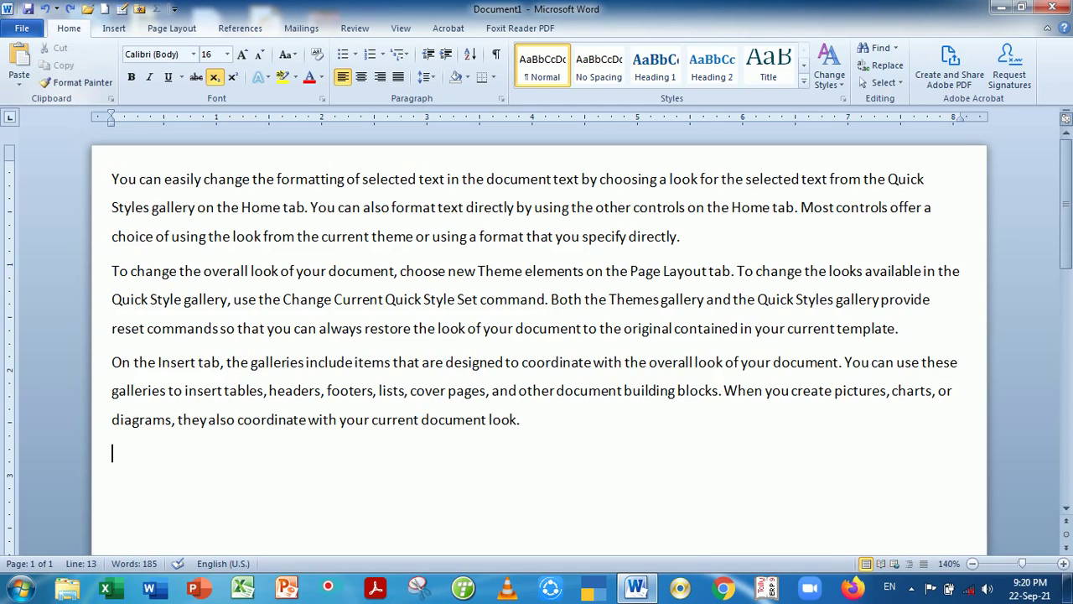
# Copy the 'You can easily change' paragraph and paste it on a new line at the end.
pyautogui.moveTo(112, 179)
pyautogui.mouseDown()
pyautogui.moveTo(526, 236)
pyautogui.moveTo(706, 247)
pyautogui.mouseUp()
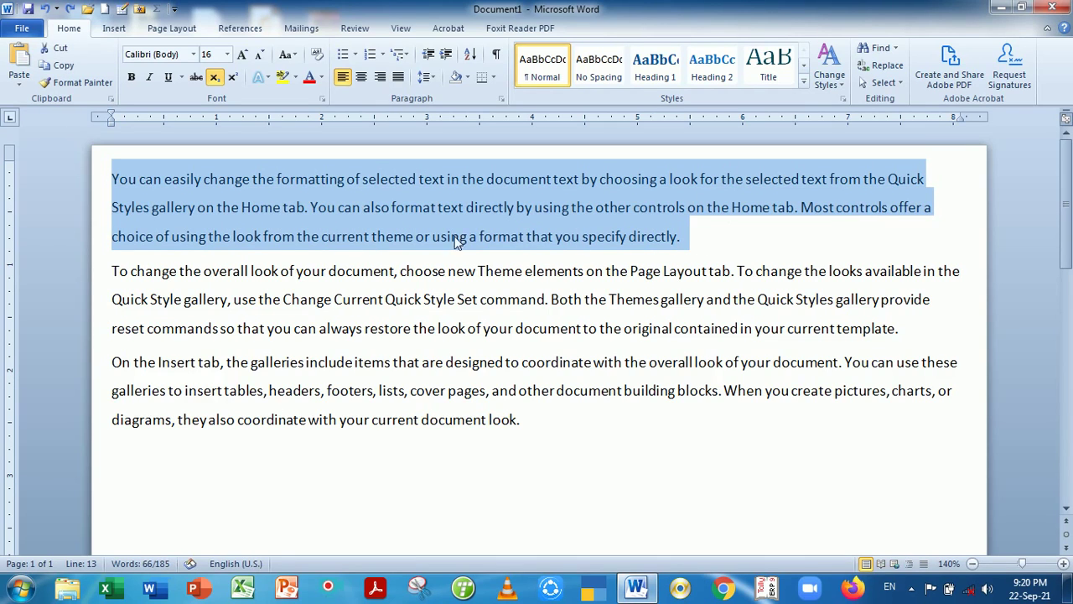
pyautogui.click(60, 67)
pyautogui.click(575, 432)
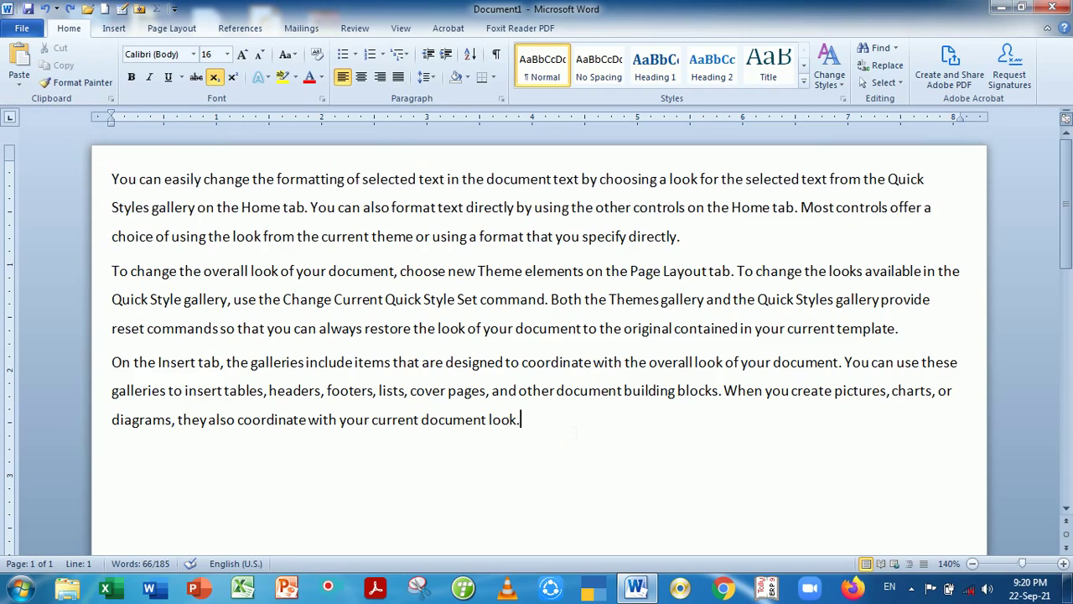
pyautogui.press('Return')
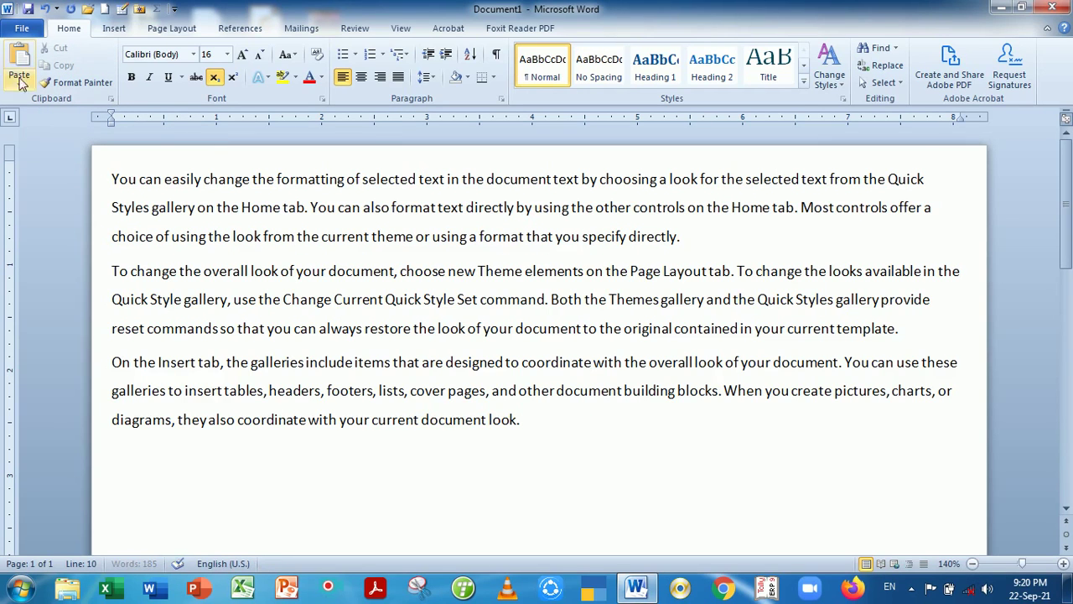
pyautogui.click(19, 65)
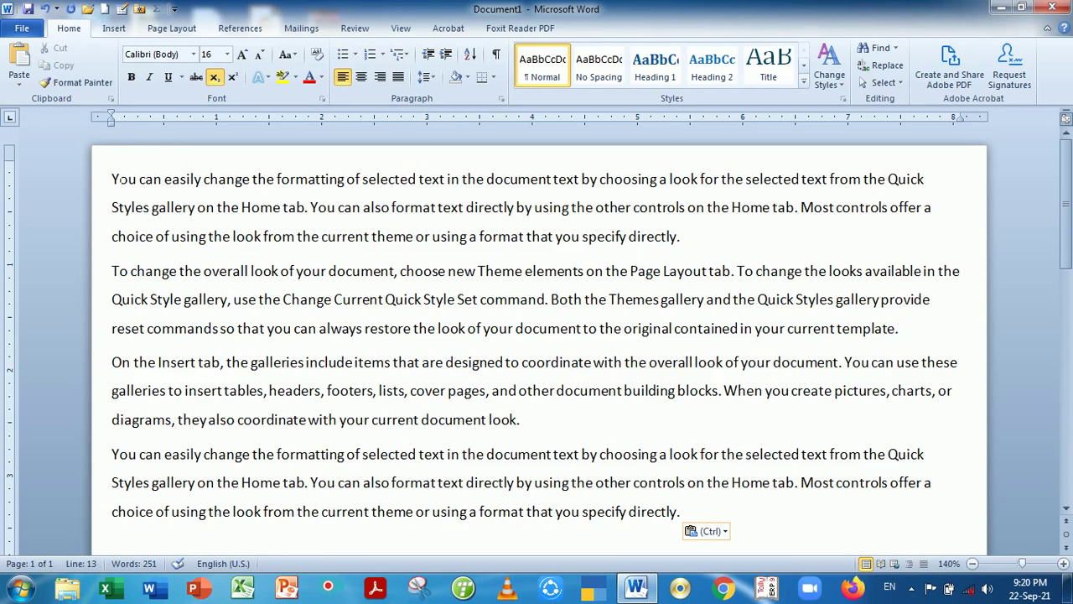
pyautogui.scroll(-1, 537, 335)
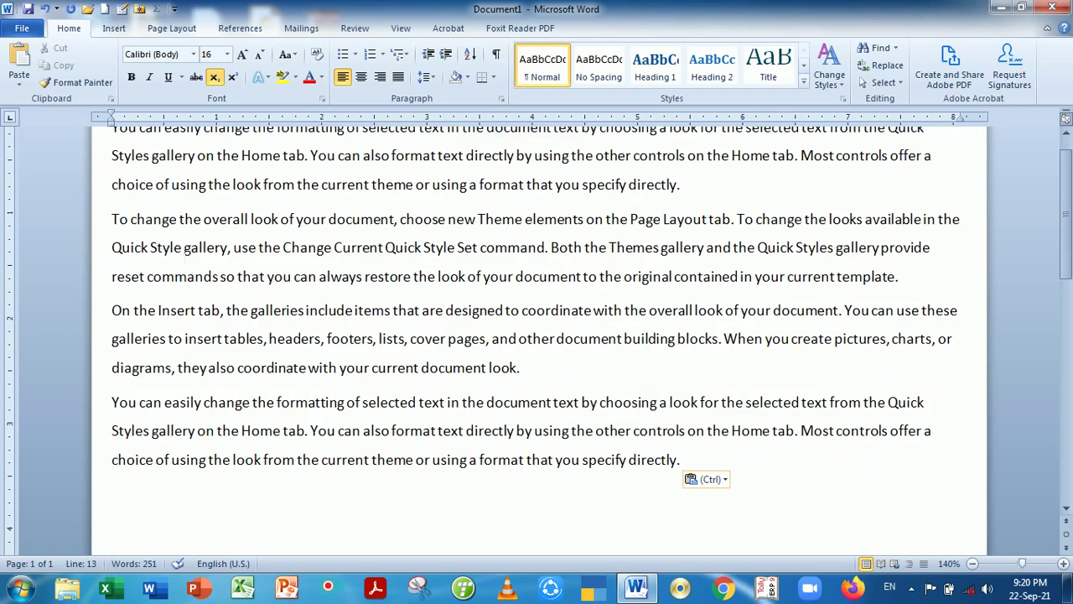
pyautogui.scroll(1, 536, 335)
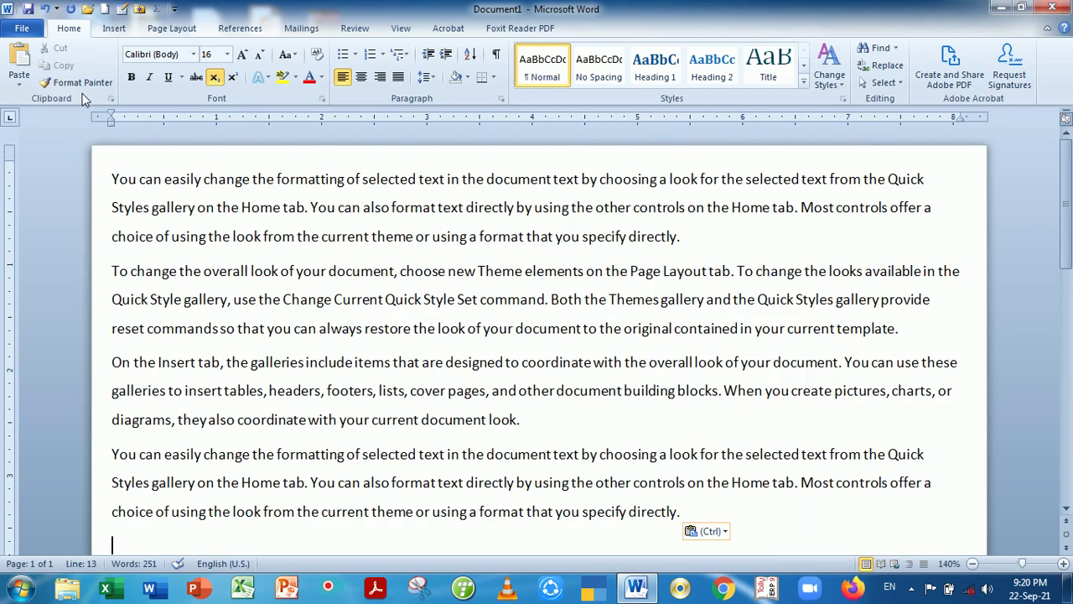
pyautogui.scroll(-1, 537, 336)
pyautogui.scroll(-1, 537, 335)
pyautogui.scroll(-1, 536, 335)
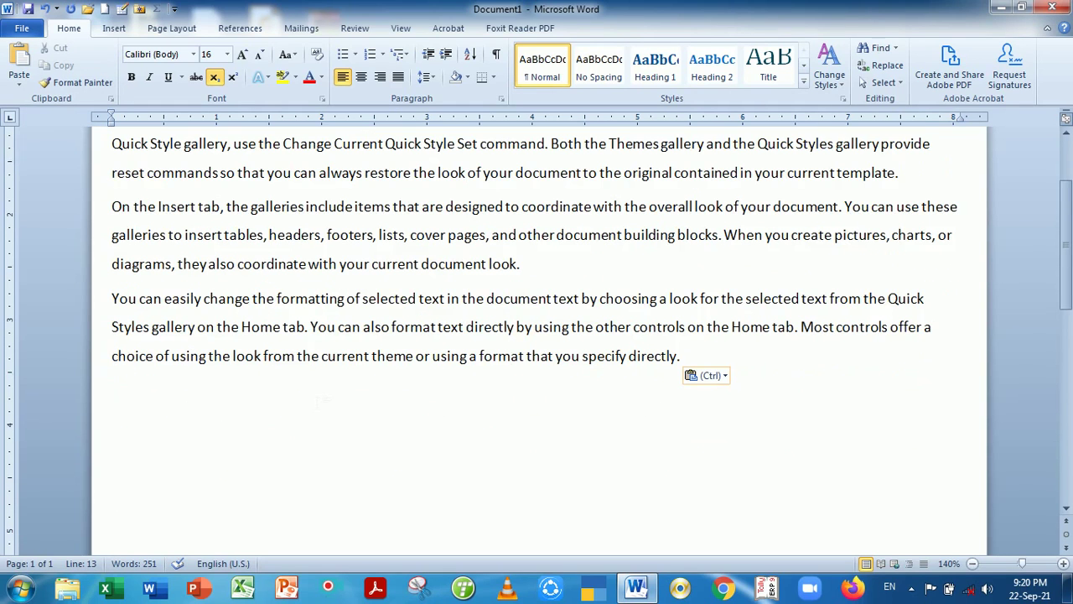
pyautogui.scroll(-1, 300, 401)
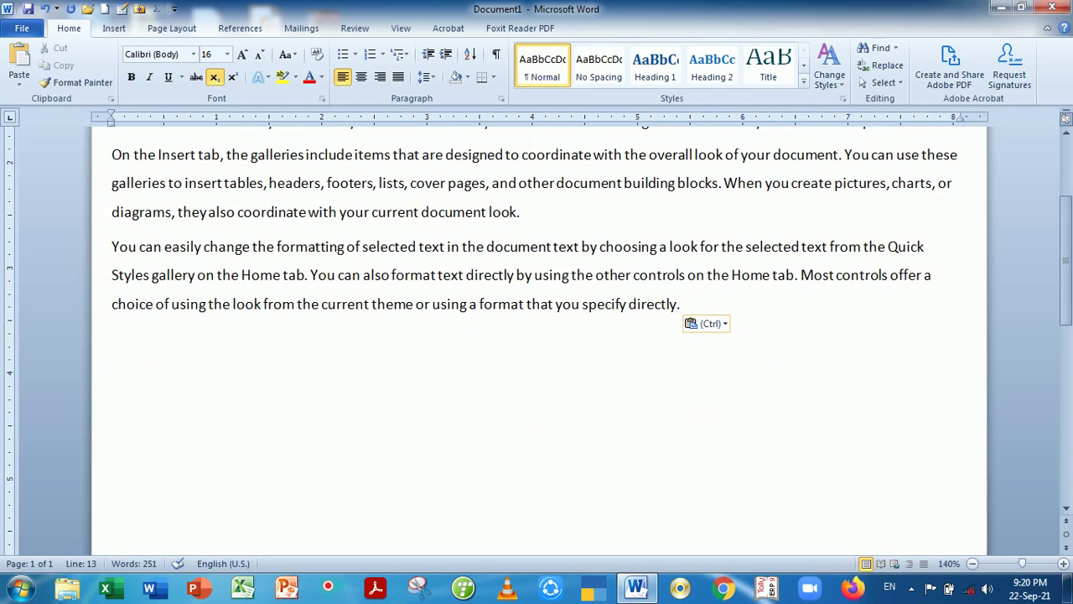
# Type 'What is computer ?' and generate one random paragraph below it with =rand(1).
pyautogui.write('Wh')
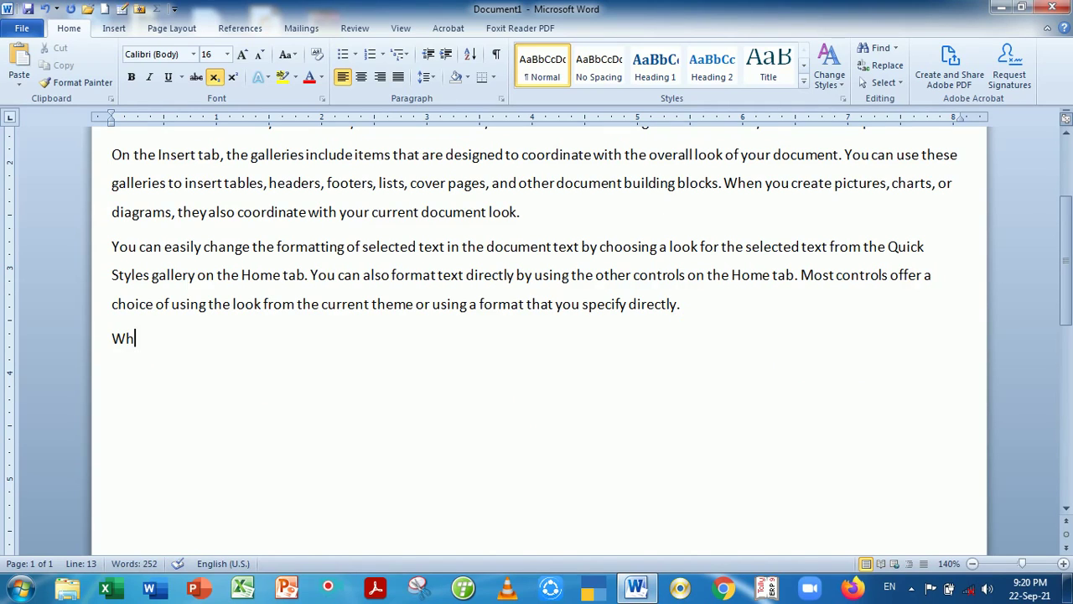
pyautogui.write('at is copu')
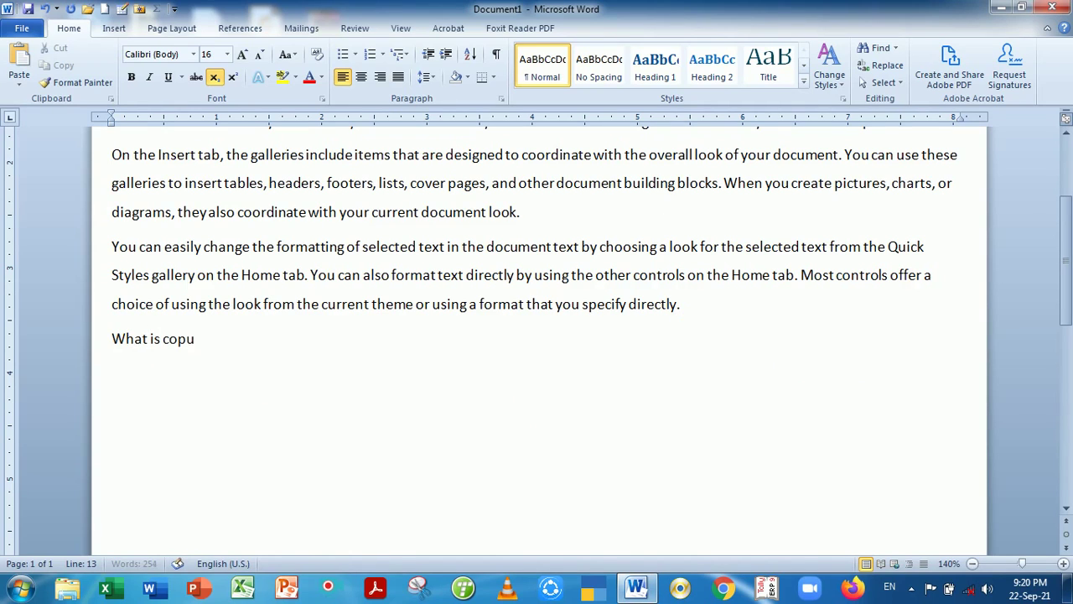
pyautogui.write('ter')
pyautogui.press('BackSpace')
pyautogui.press('BackSpace')
pyautogui.press('BackSpace')
pyautogui.press('BackSpace')
pyautogui.press('BackSpace')
pyautogui.write('m')
pyautogui.write('puter ?')
pyautogui.press('Return')
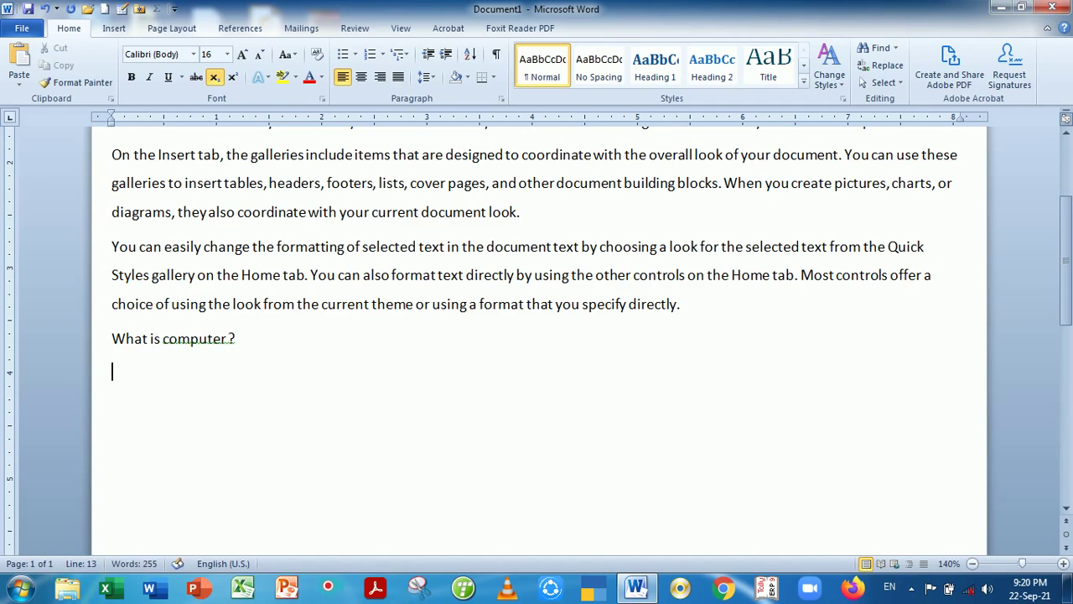
pyautogui.write('=rand')
pyautogui.write('(')
pyautogui.write('1)')
pyautogui.press('Return')
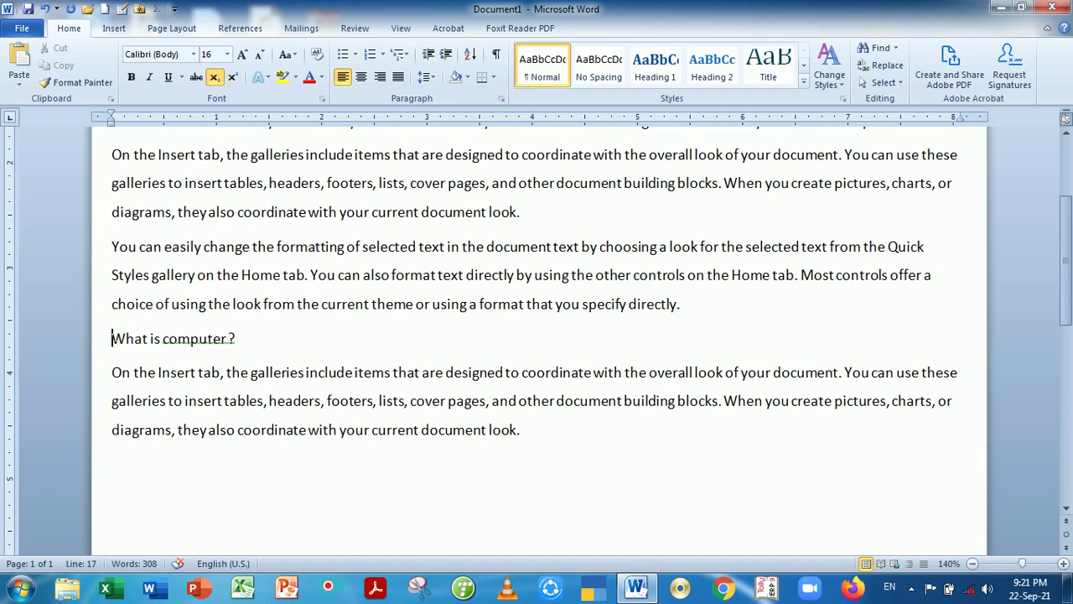
# Change the heading to a bold 'What is computer?' and start a new paragraph at the end.
pyautogui.moveTo(112, 338); pyautogui.dragTo(243, 338)
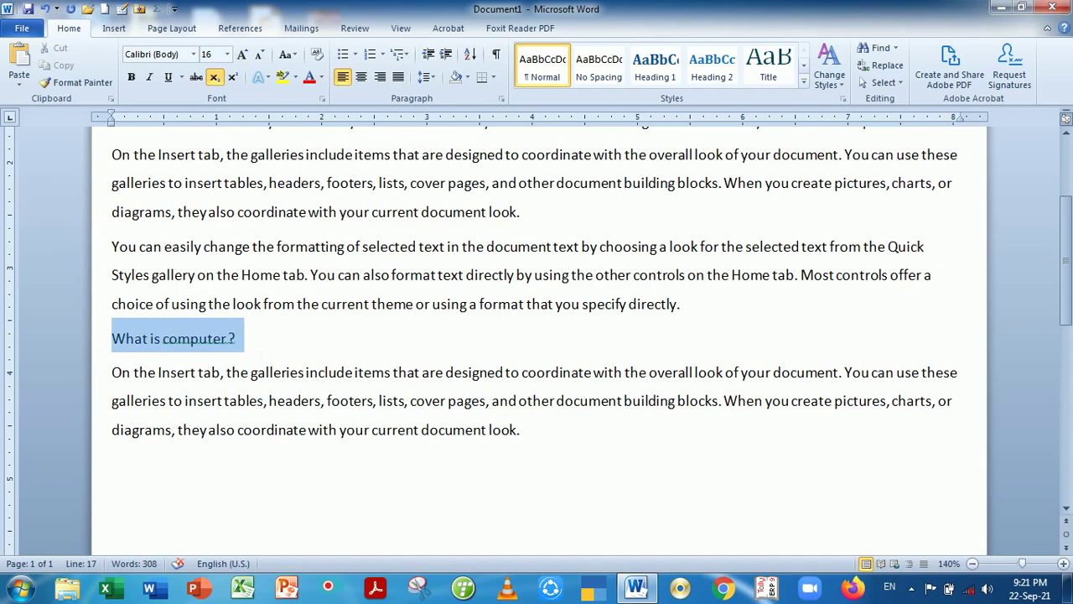
pyautogui.click(232, 338)
pyautogui.press('BackSpace')
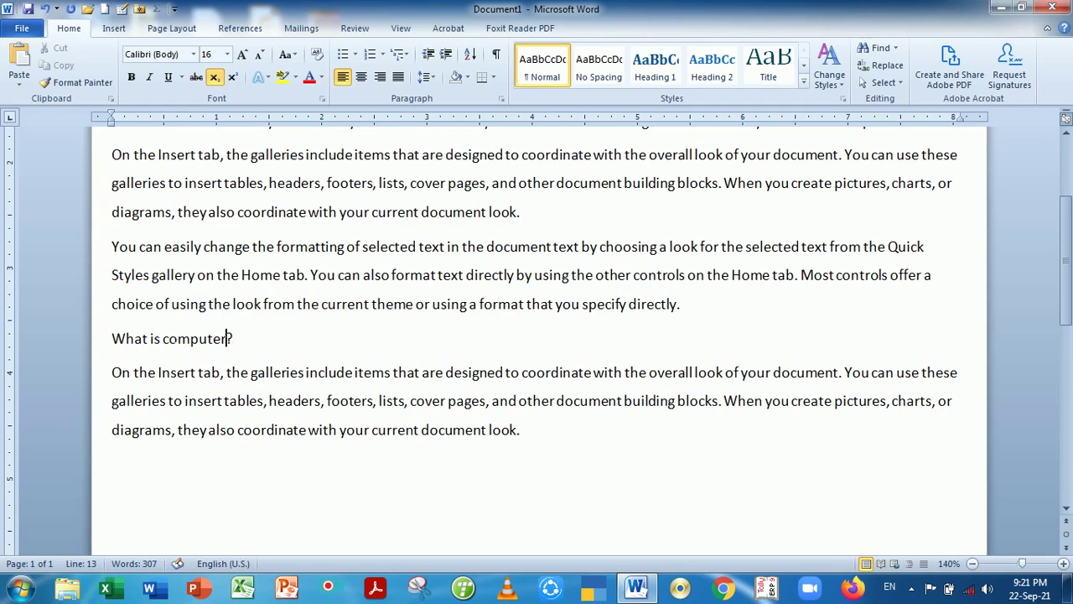
pyautogui.moveTo(112, 338)
pyautogui.mouseDown()
pyautogui.moveTo(263, 369)
pyautogui.moveTo(240, 338)
pyautogui.mouseUp()
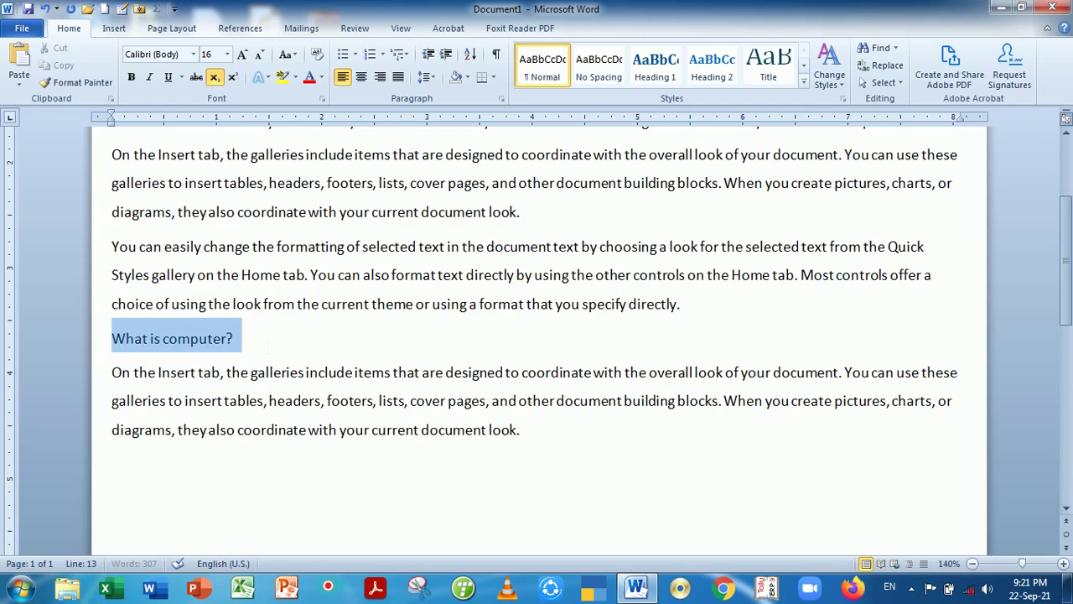
pyautogui.click(131, 78)
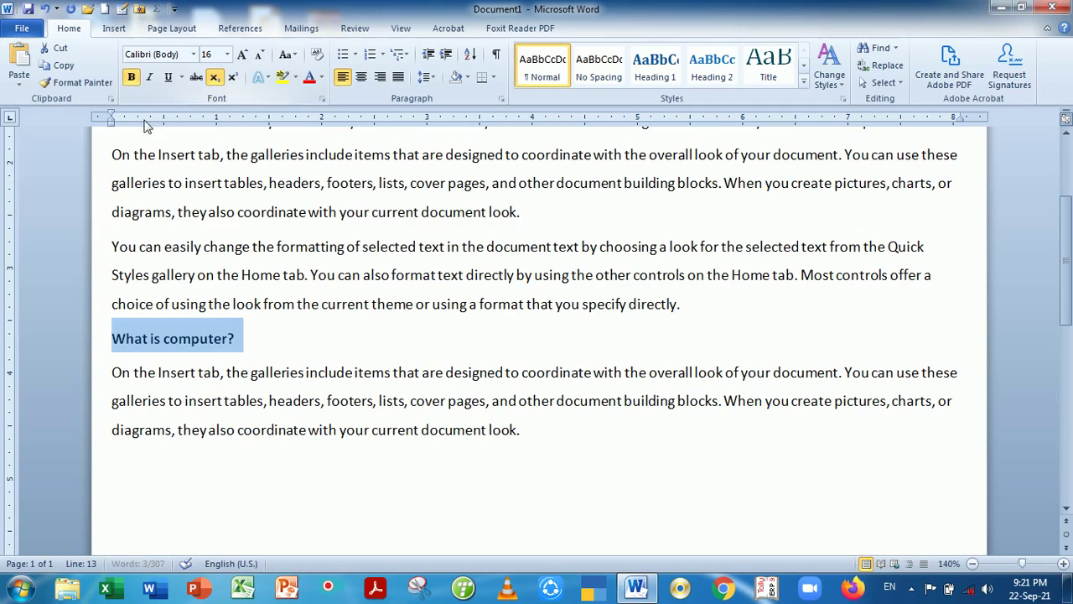
pyautogui.click(289, 338)
pyautogui.hotkey('ctrl', 'End')
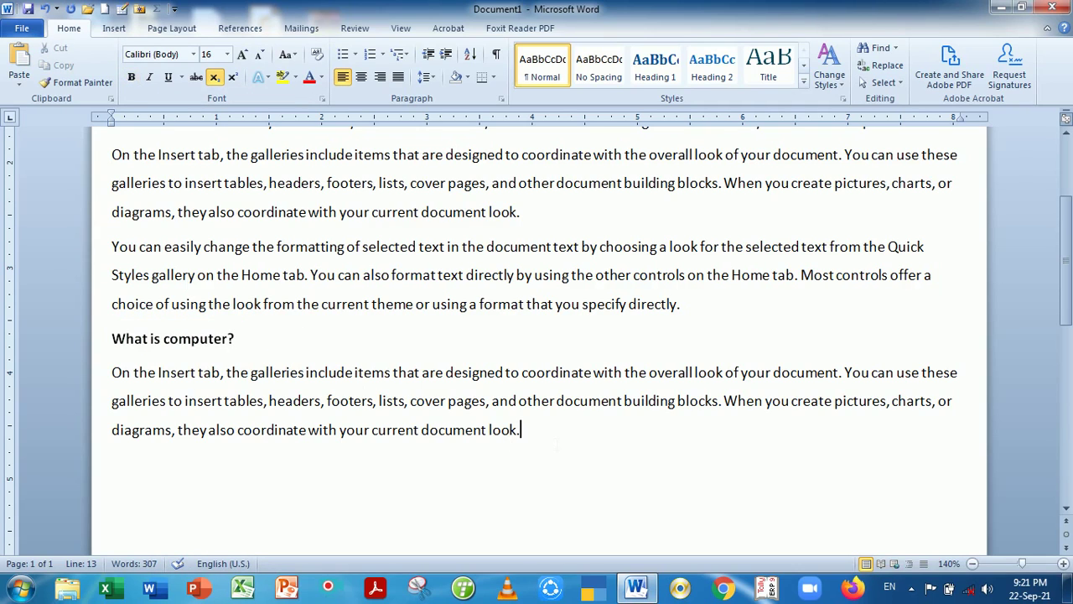
pyautogui.press('Return')
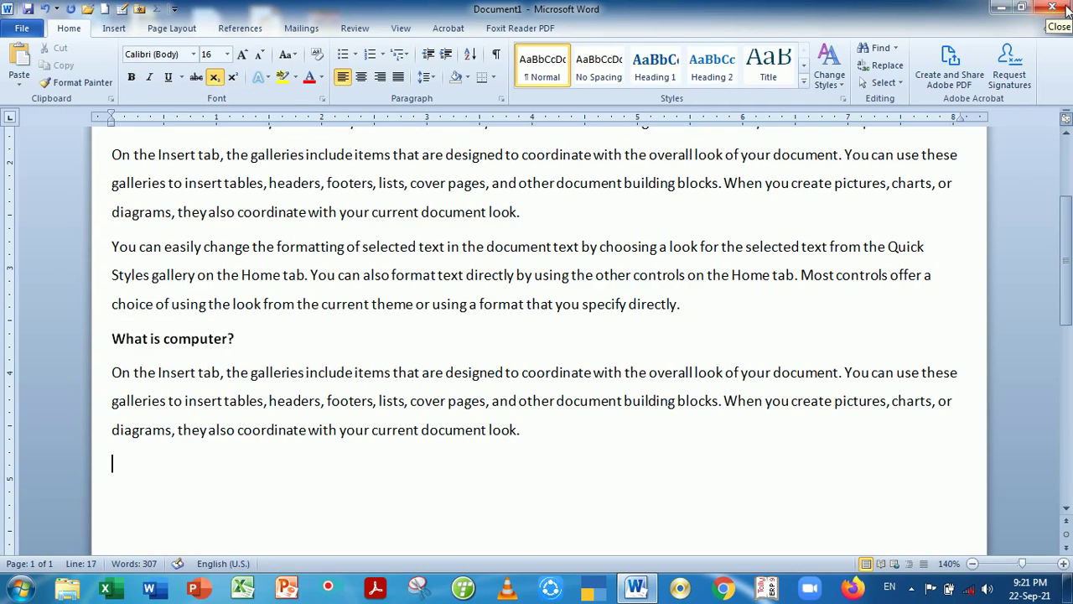
# Type the line 'What is cpu ?' on the new paragraph.
pyautogui.write('Waht')
pyautogui.press('BackSpace')
pyautogui.press('BackSpace')
pyautogui.press('BackSpace')
pyautogui.press('BackSpace')
pyautogui.write('Wha')
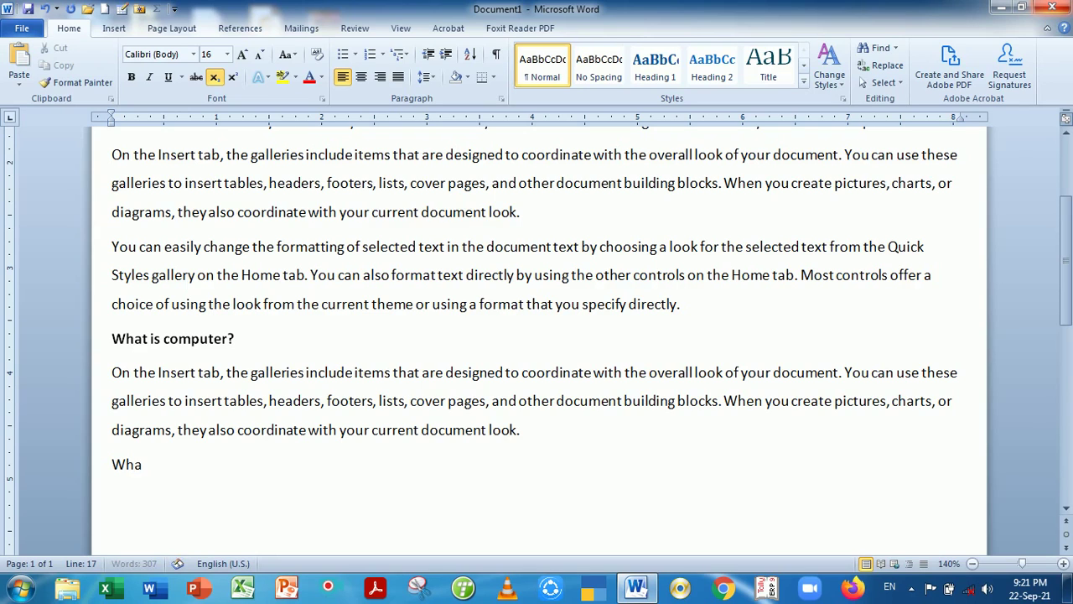
pyautogui.write('t is c')
pyautogui.write('pu ?')
pyautogui.press('Return')
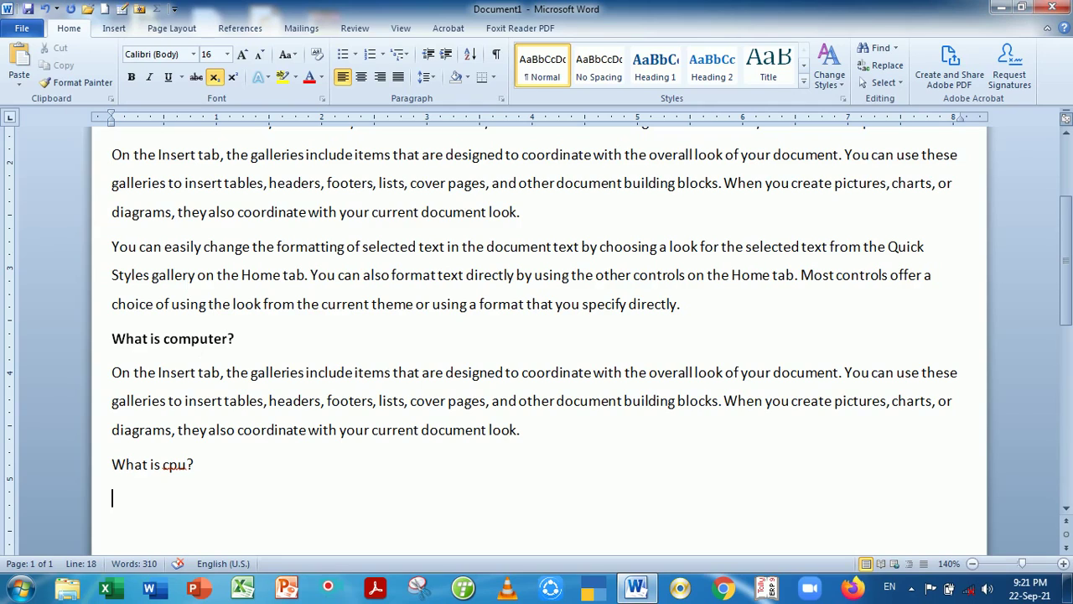
# Copy the bold 'What is computer?' formatting onto 'What is cpu?' with Format Painter.
pyautogui.click(191, 338)
pyautogui.click(279, 345)
pyautogui.click(178, 464)
pyautogui.click(191, 338)
pyautogui.moveTo(118, 337); pyautogui.dragTo(228, 338)
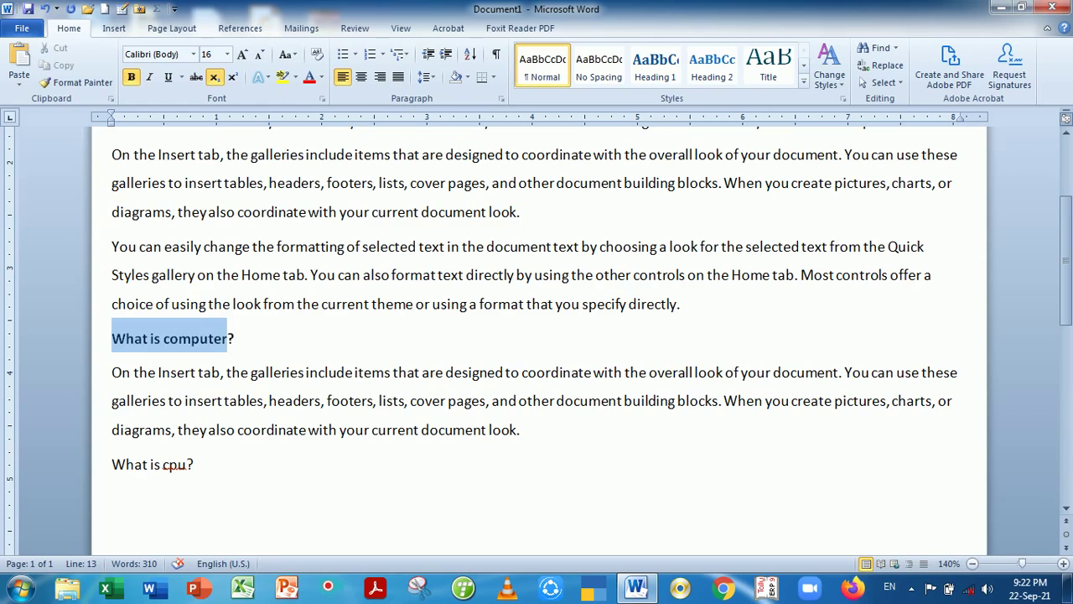
pyautogui.click(192, 338)
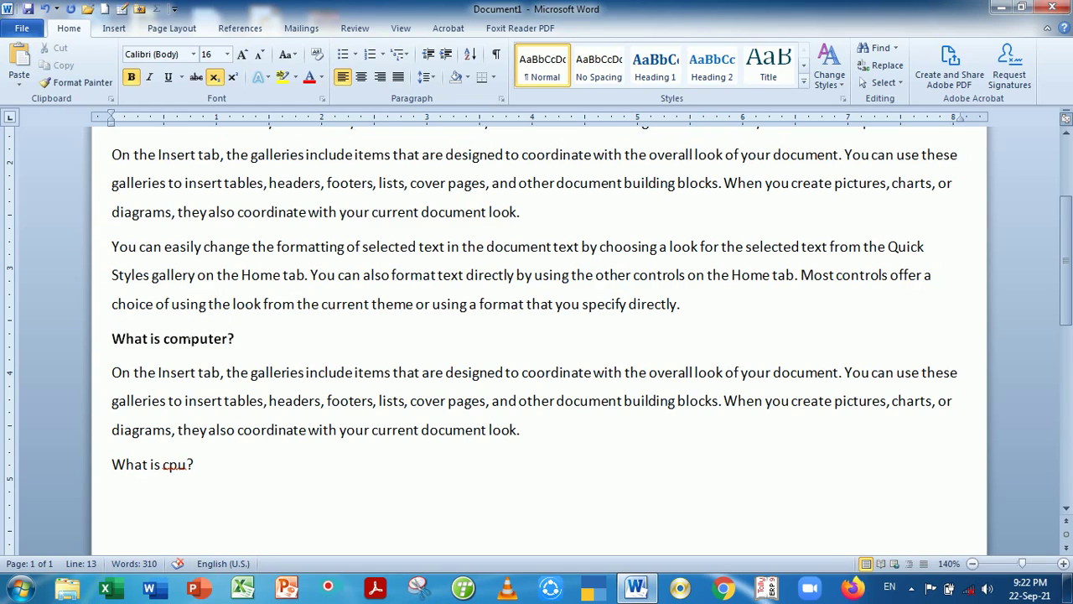
pyautogui.click(77, 83)
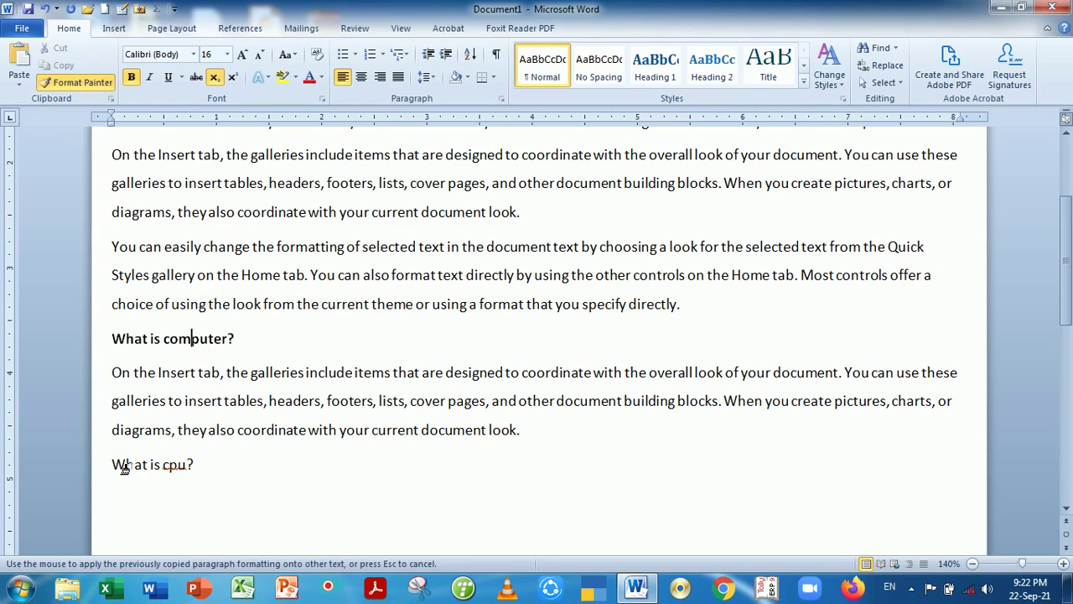
pyautogui.moveTo(116, 466); pyautogui.dragTo(212, 474)
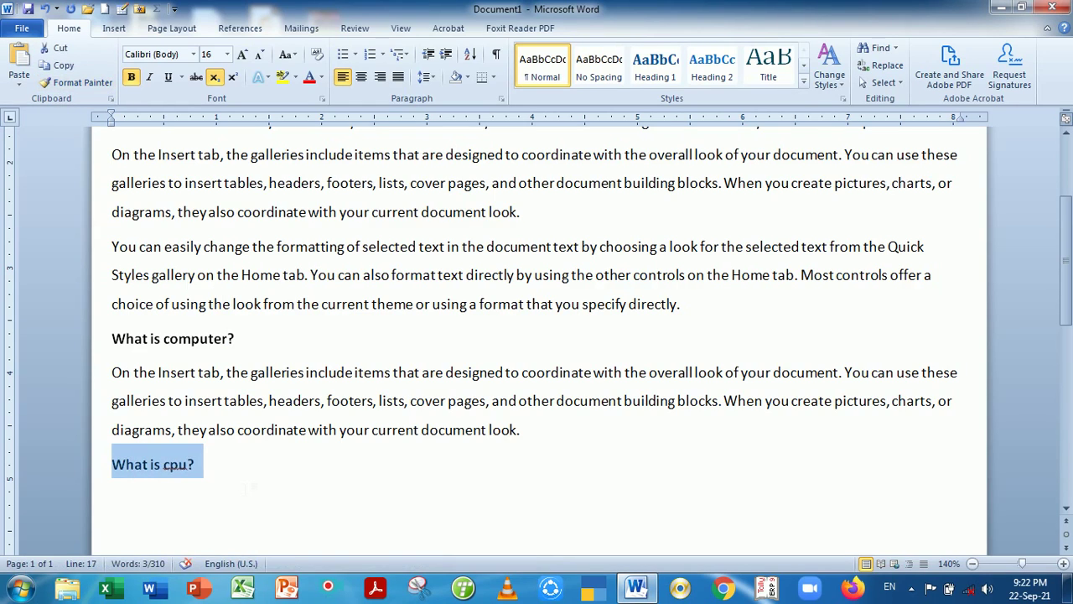
pyautogui.press('Down')
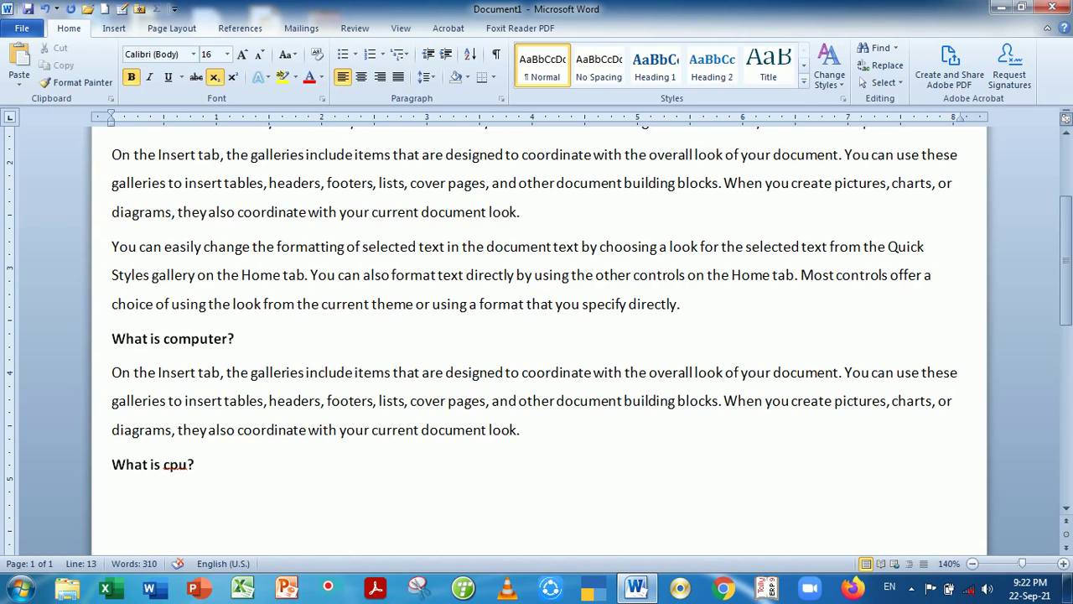
# Colour the whole first paragraph's text red.
pyautogui.scroll(1, 190, 545)
pyautogui.scroll(1, 191, 546)
pyautogui.scroll(1, 190, 545)
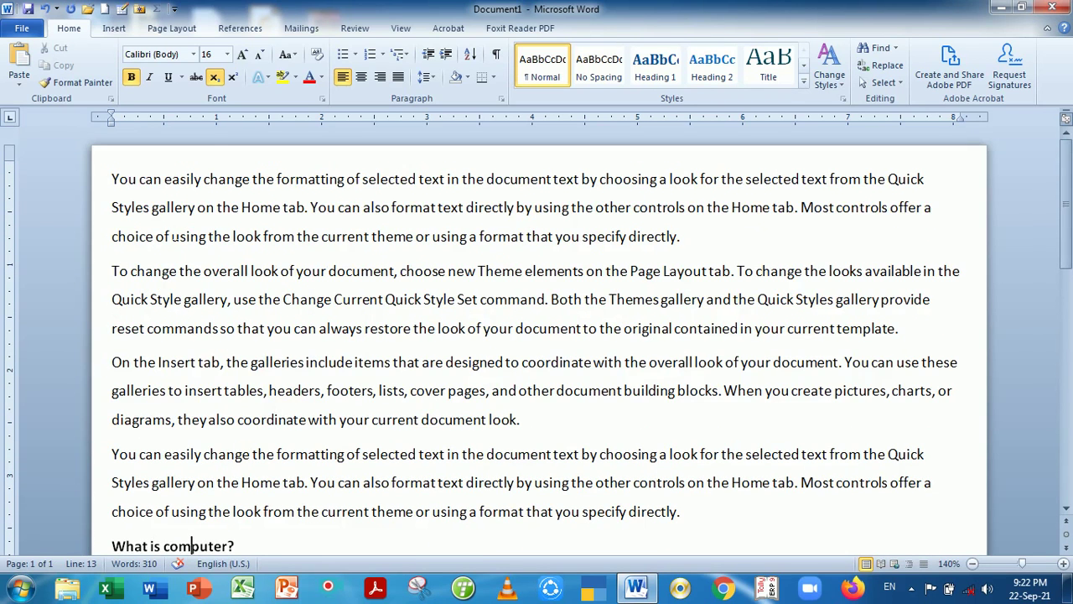
pyautogui.moveTo(111, 178)
pyautogui.mouseDown()
pyautogui.moveTo(134, 207)
pyautogui.moveTo(687, 237)
pyautogui.mouseUp()
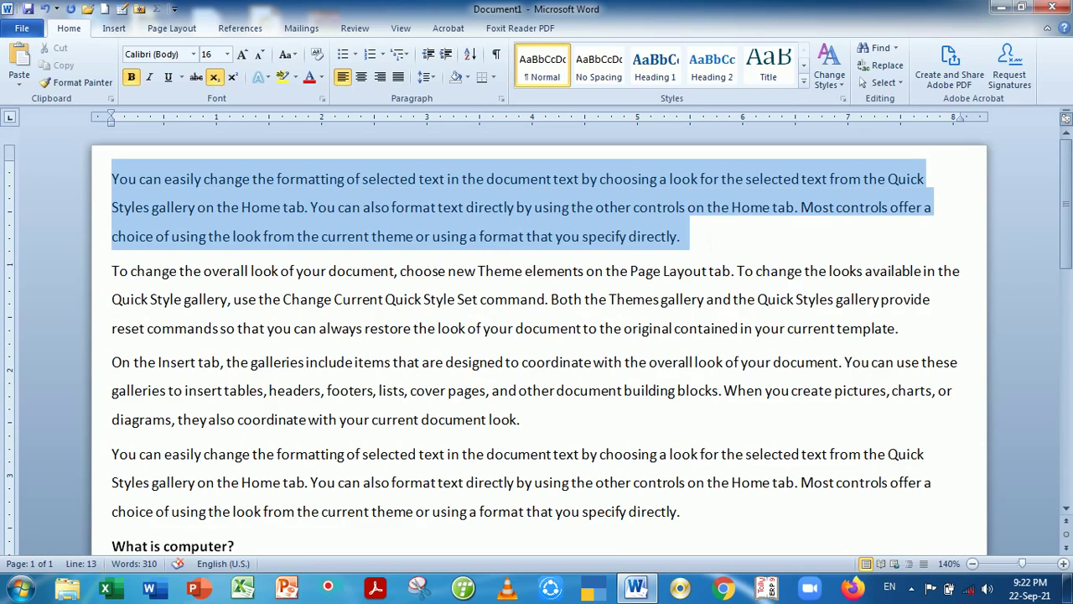
pyautogui.click(321, 77)
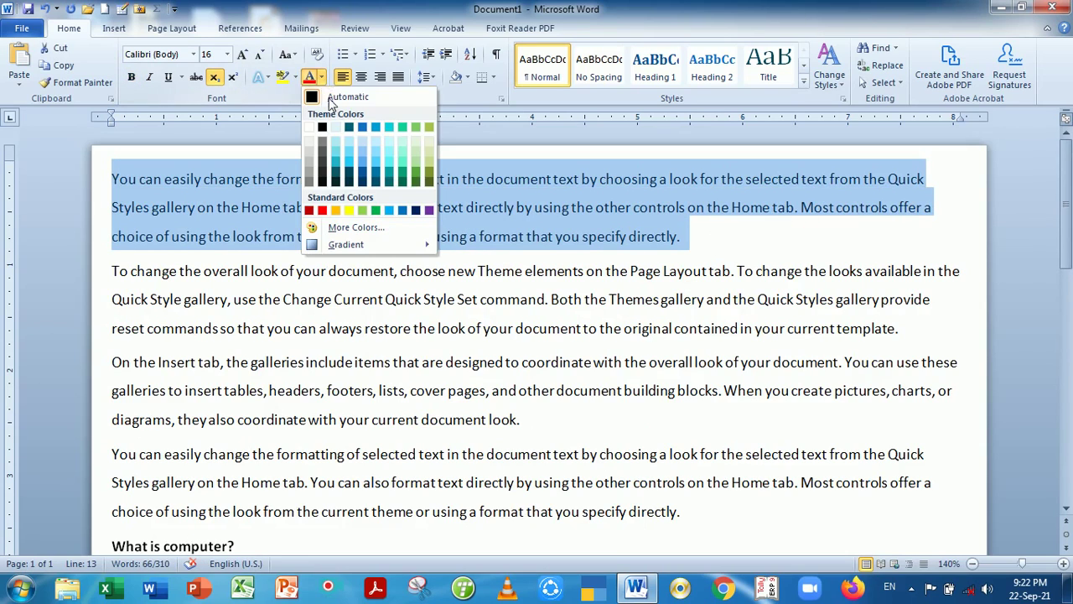
pyautogui.click(322, 209)
pyautogui.click(311, 300)
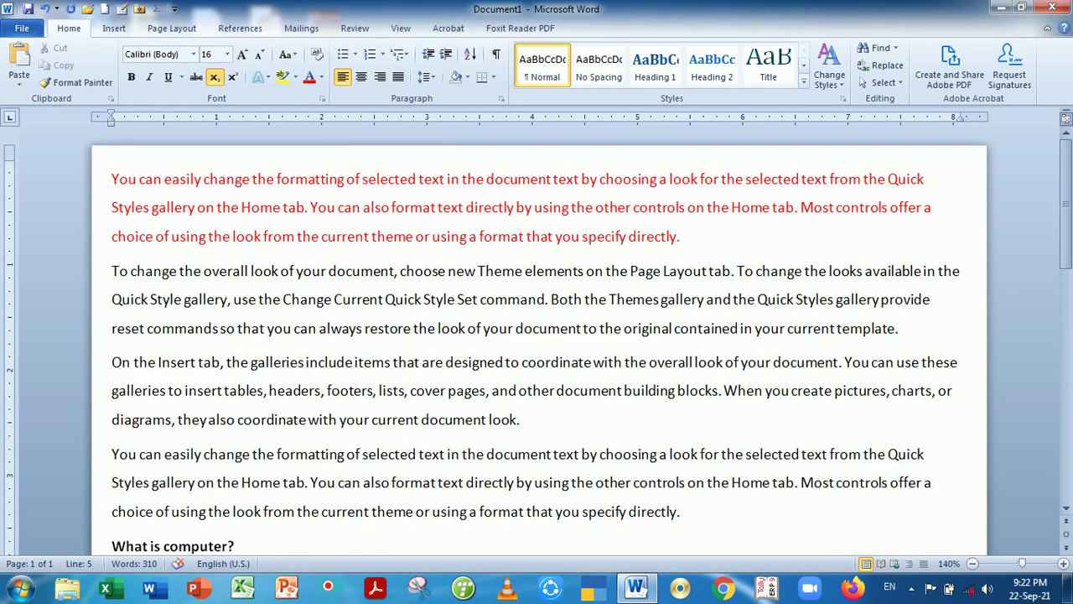
# Paint the red formatting onto the 'On the Insert tab' line.
pyautogui.click(310, 178)
pyautogui.click(78, 83)
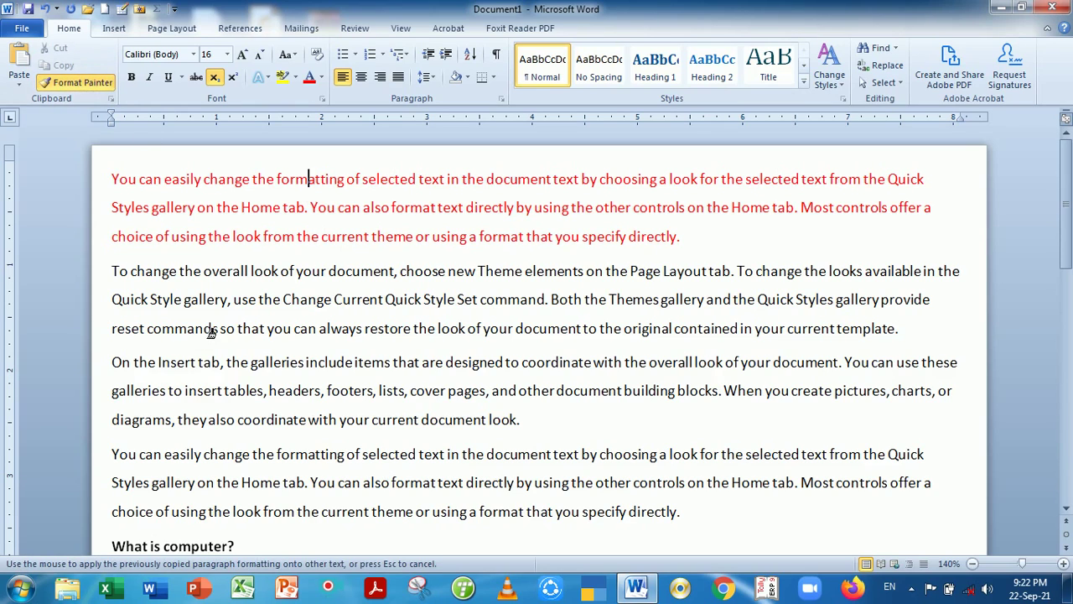
pyautogui.moveTo(113, 362)
pyautogui.mouseDown()
pyautogui.moveTo(270, 397)
pyautogui.moveTo(957, 362)
pyautogui.mouseUp()
pyautogui.click(601, 390)
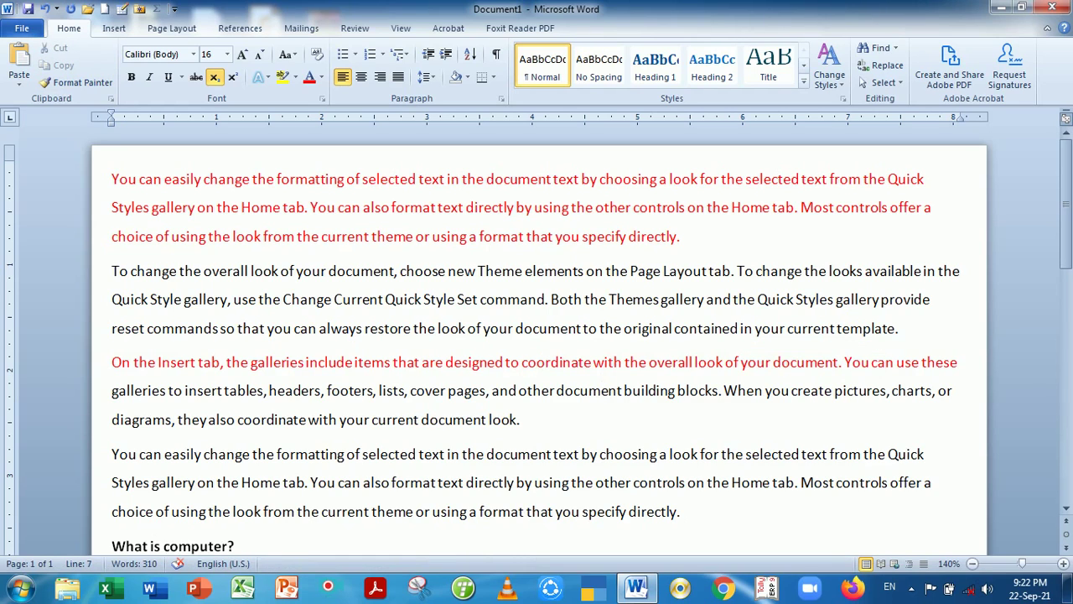
# Paint red onto the second paragraph's first line and the fourth paragraph's opening lines.
pyautogui.click(531, 178)
pyautogui.click(227, 179)
pyautogui.click(75, 82)
pyautogui.moveTo(113, 271); pyautogui.dragTo(952, 268)
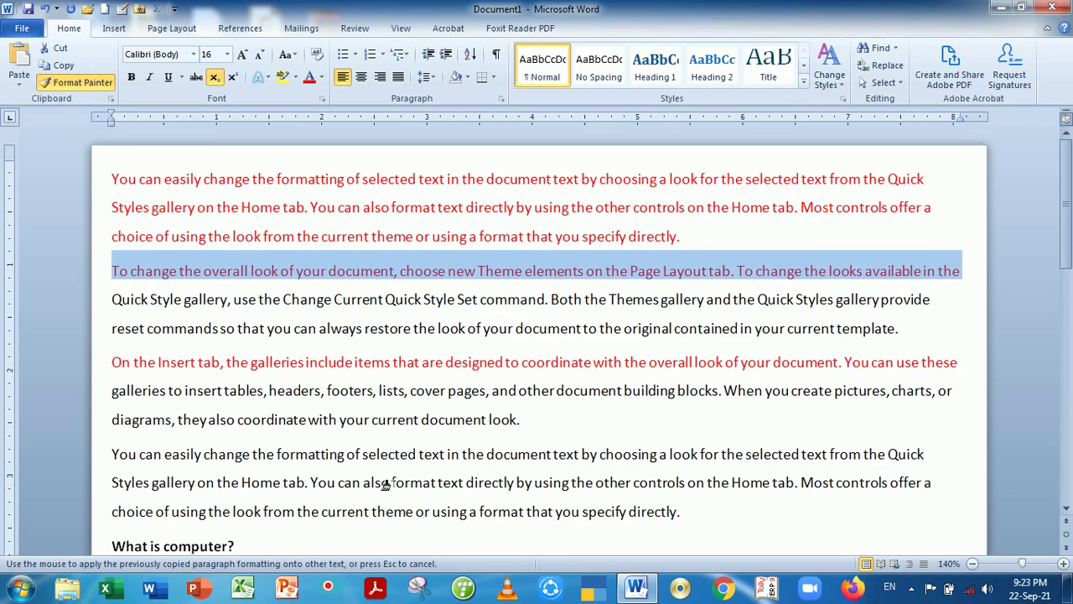
pyautogui.moveTo(122, 455); pyautogui.dragTo(929, 481)
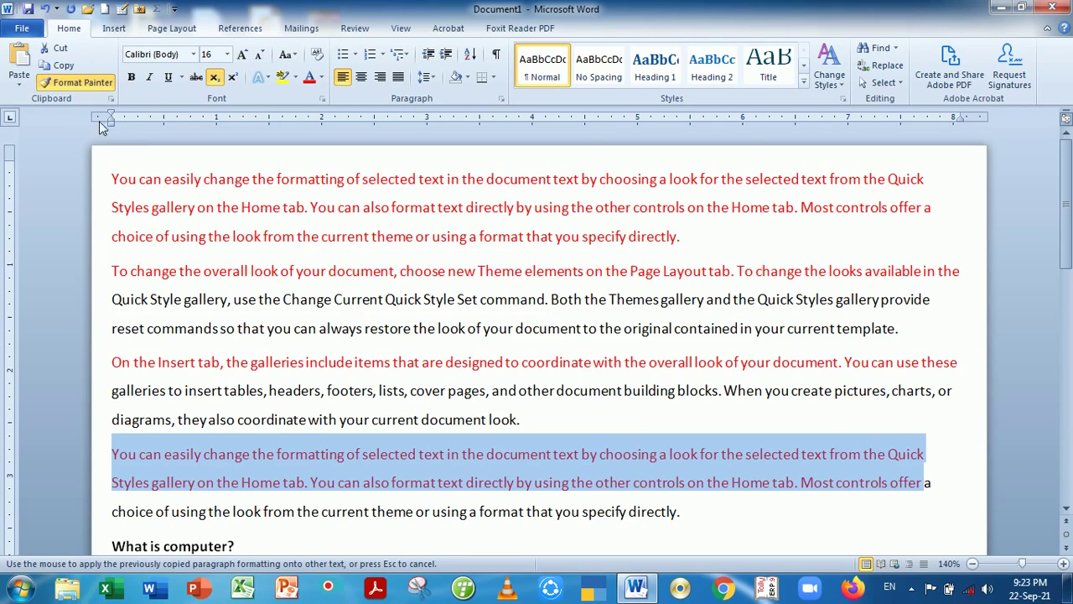
pyautogui.click(73, 84)
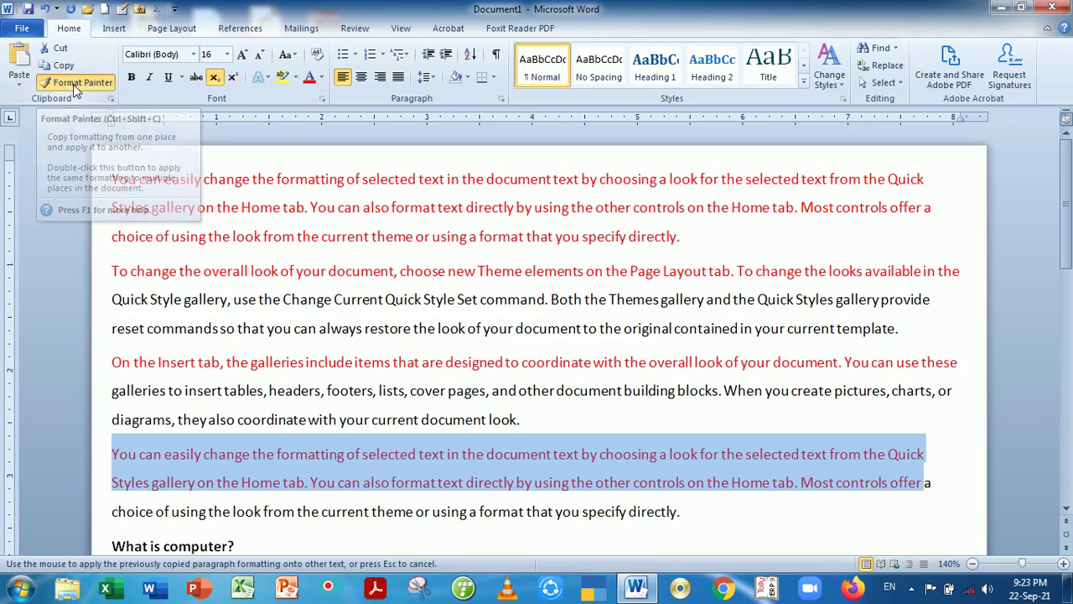
pyautogui.click(241, 270)
pyautogui.scroll(-1, 242, 270)
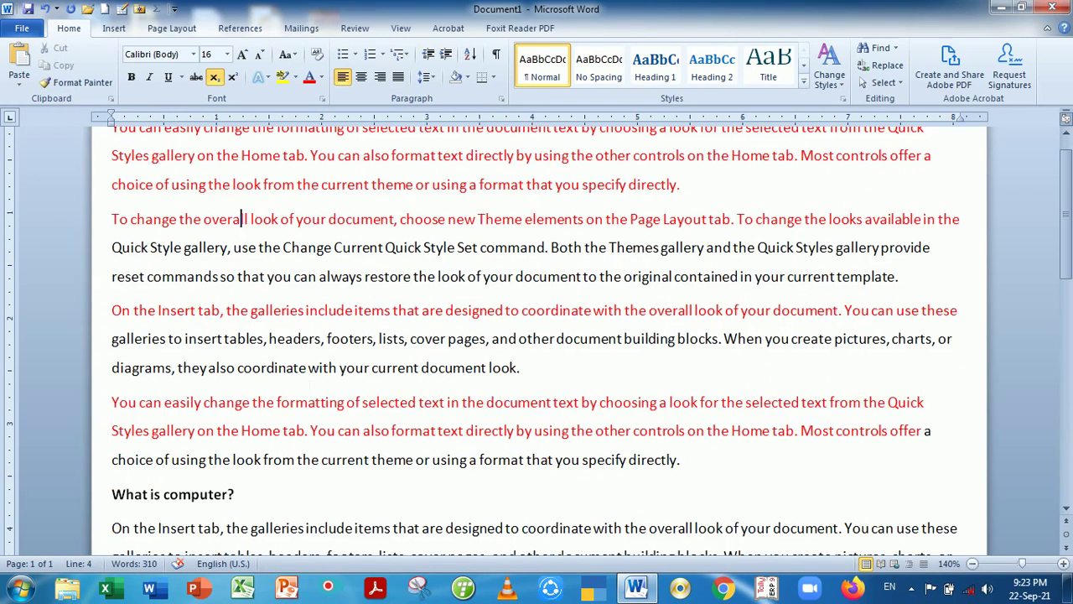
pyautogui.scroll(-1, 536, 341)
pyautogui.scroll(-1, 536, 341)
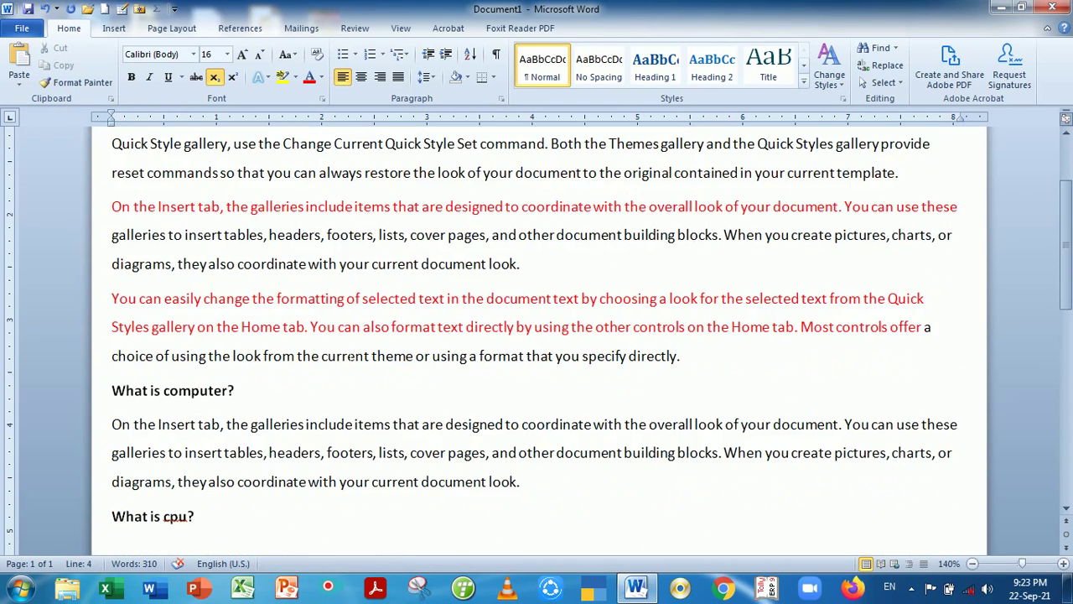
pyautogui.scroll(-1, 537, 336)
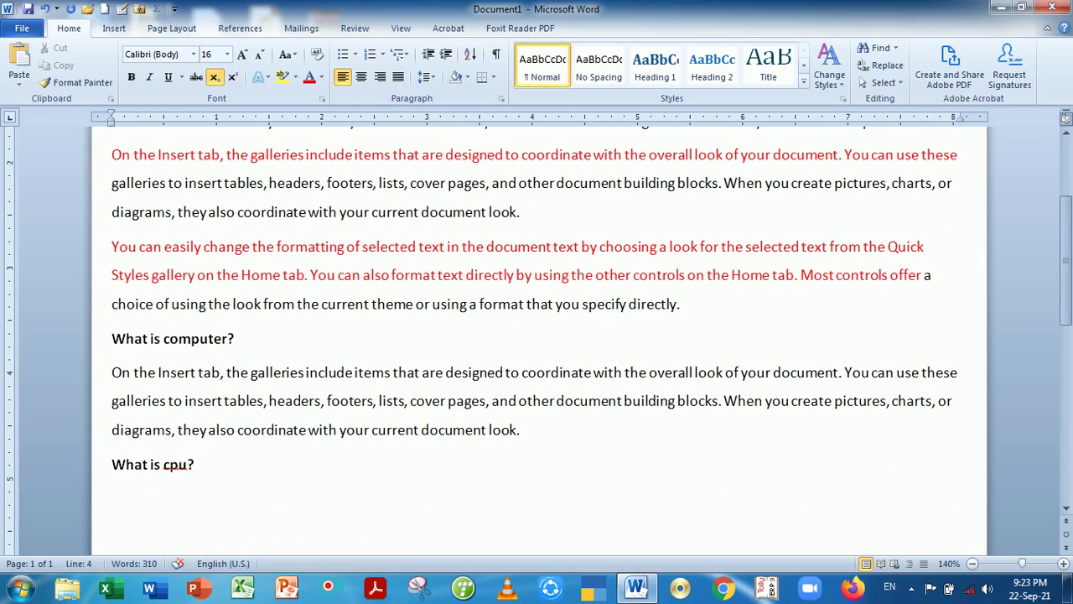
# Clear all items from the Clipboard pane and add a blank line below 'What is cpu?'.
pyautogui.click(110, 98)
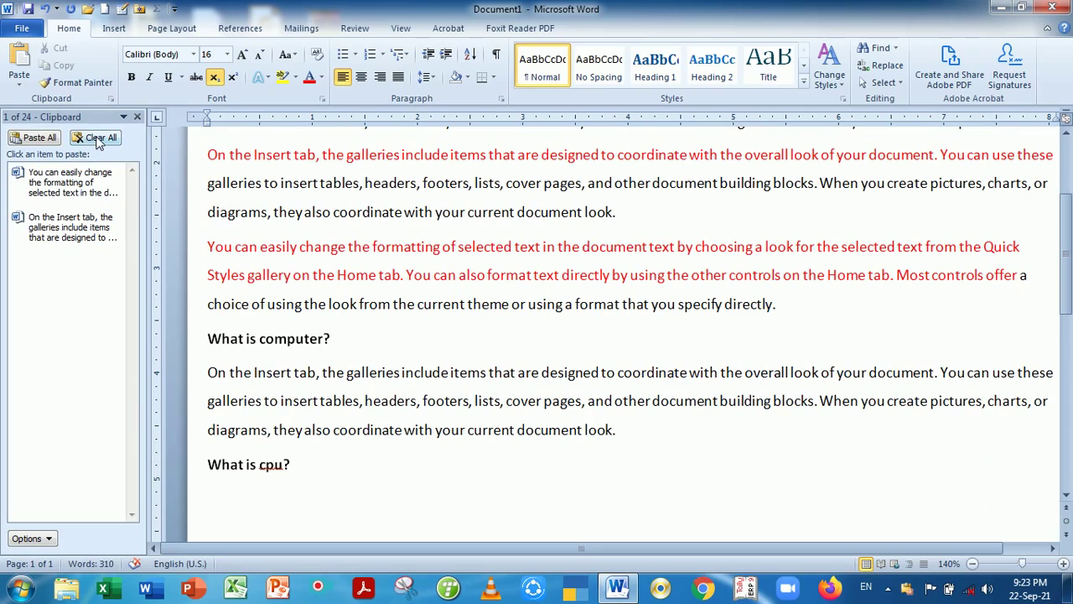
pyautogui.click(96, 137)
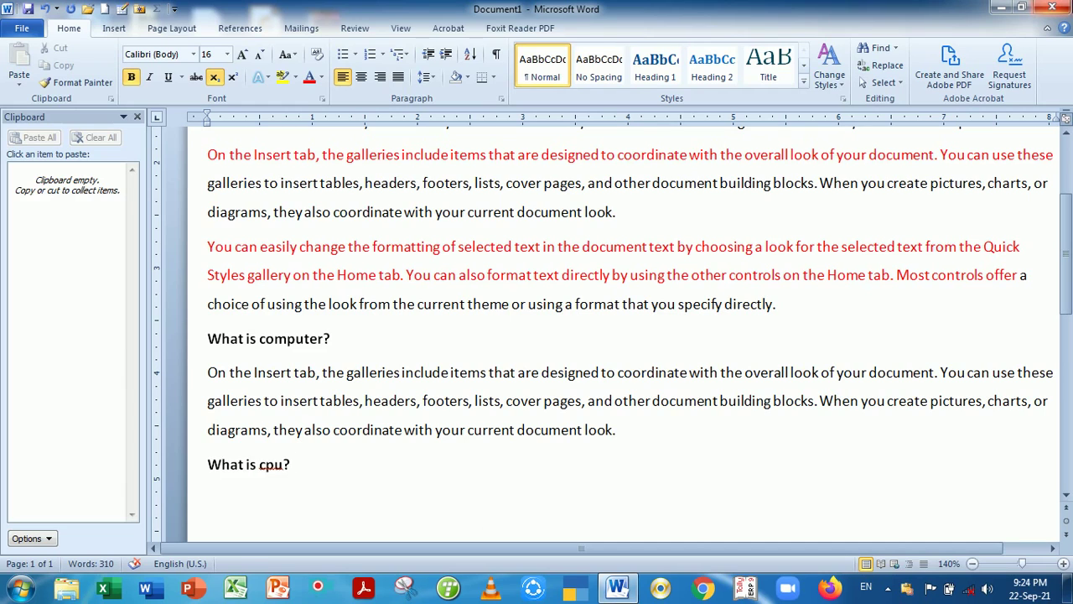
pyautogui.press('Return')
pyautogui.press('Return')
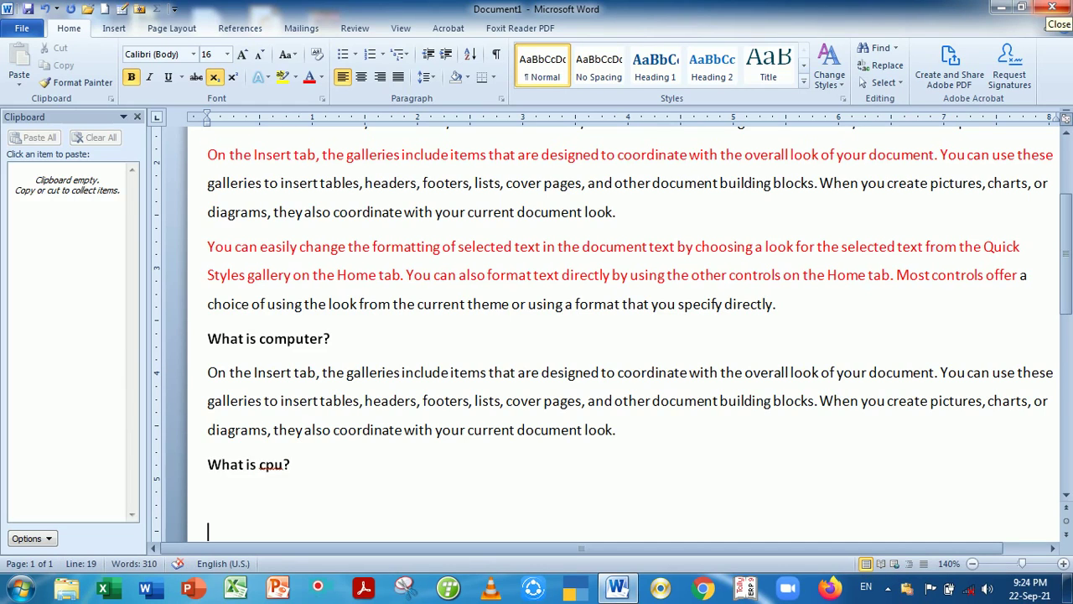
pyautogui.scroll(-2, 621, 335)
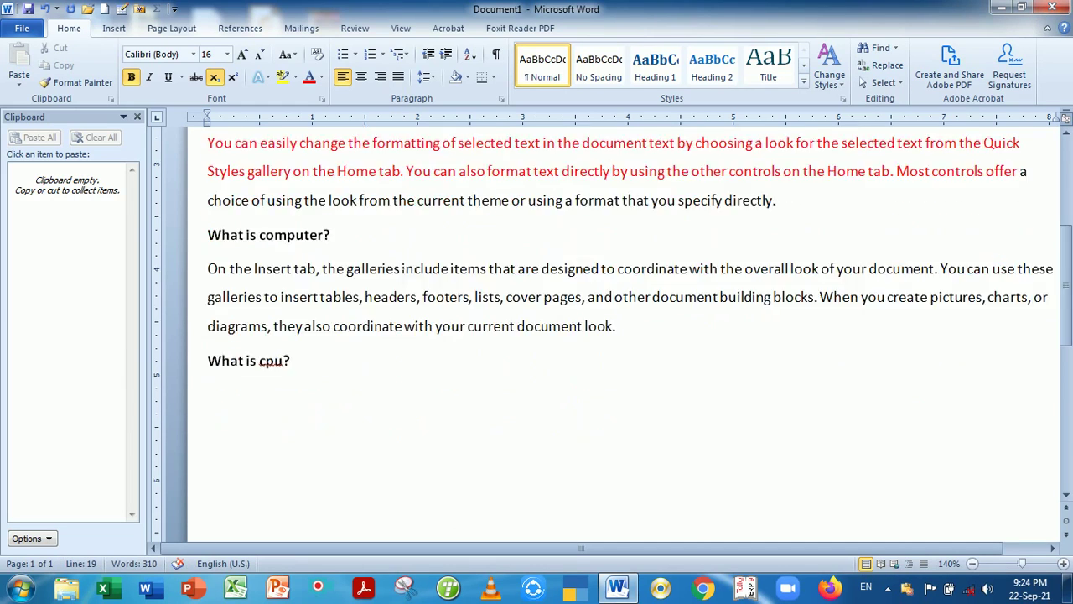
pyautogui.scroll(-1, 621, 335)
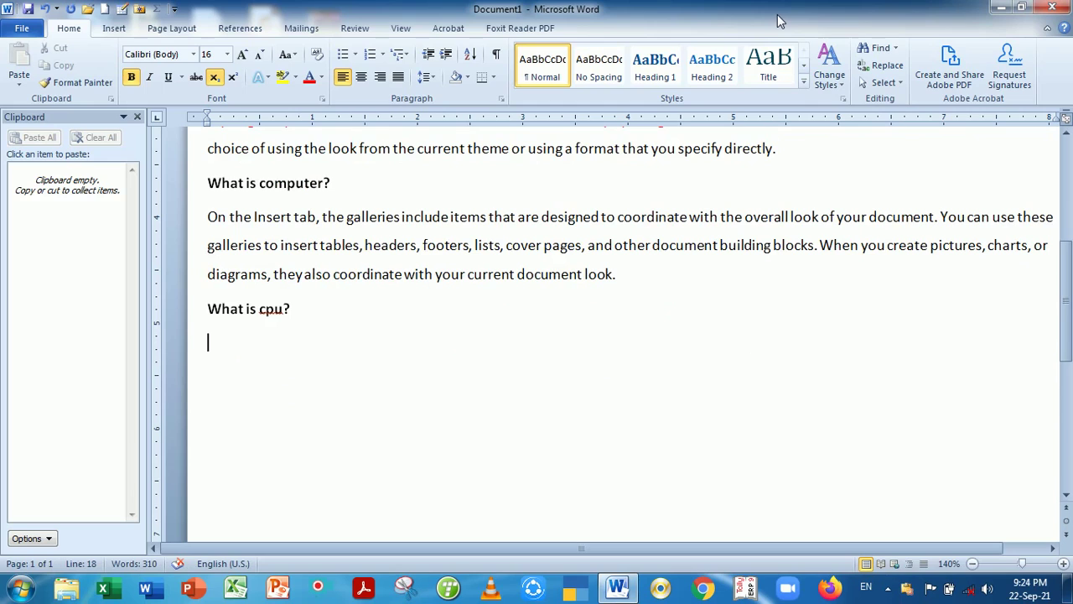
# Type a tab-separated line: Rollno., 'Modish Delhi Public School , Delhi', and MM:-90.
pyautogui.write('Ro')
pyautogui.write('llno')
pyautogui.write('.')
pyautogui.press('Tab')
pyautogui.press('Tab')
pyautogui.press('Tab')
pyautogui.write('Mod')
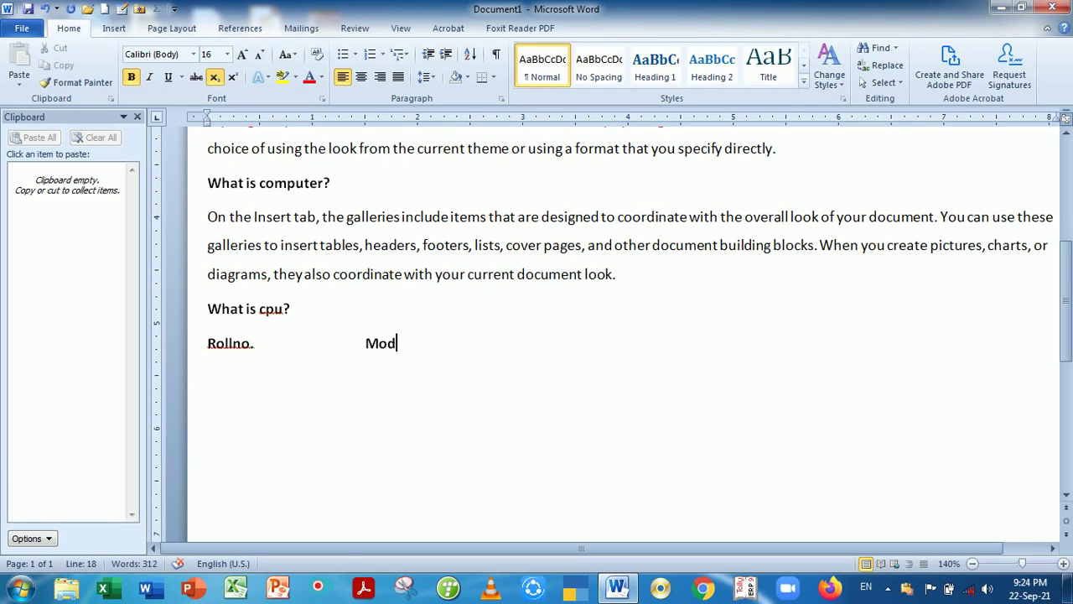
pyautogui.write('ish D')
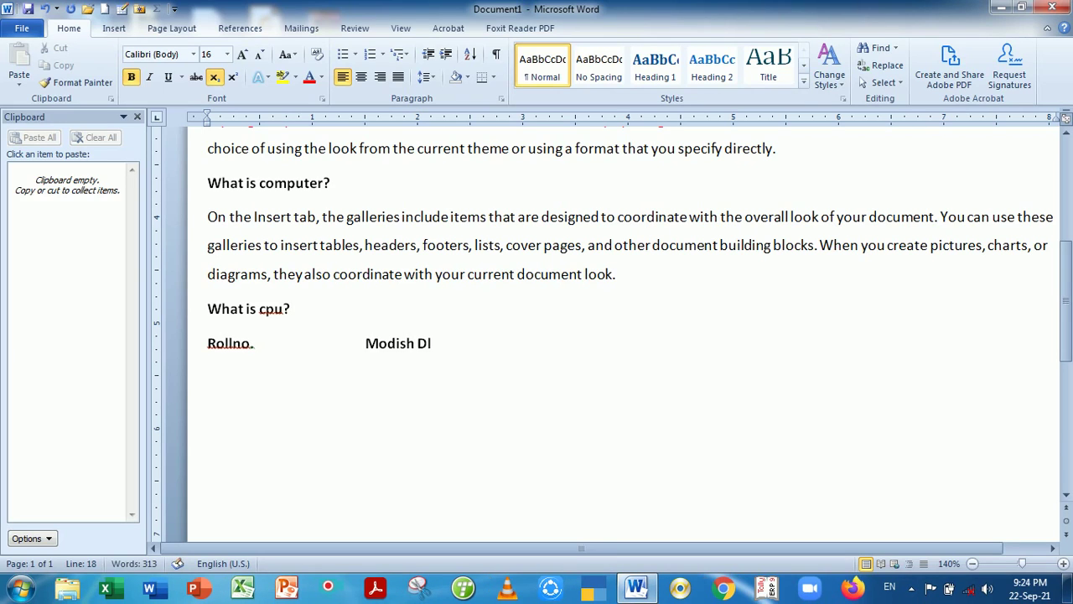
pyautogui.write('eli')
pyautogui.press('BackSpace')
pyautogui.write('hi')
pyautogui.write(' Bub')
pyautogui.write('l')
pyautogui.press('BackSpace')
pyautogui.write('bl')
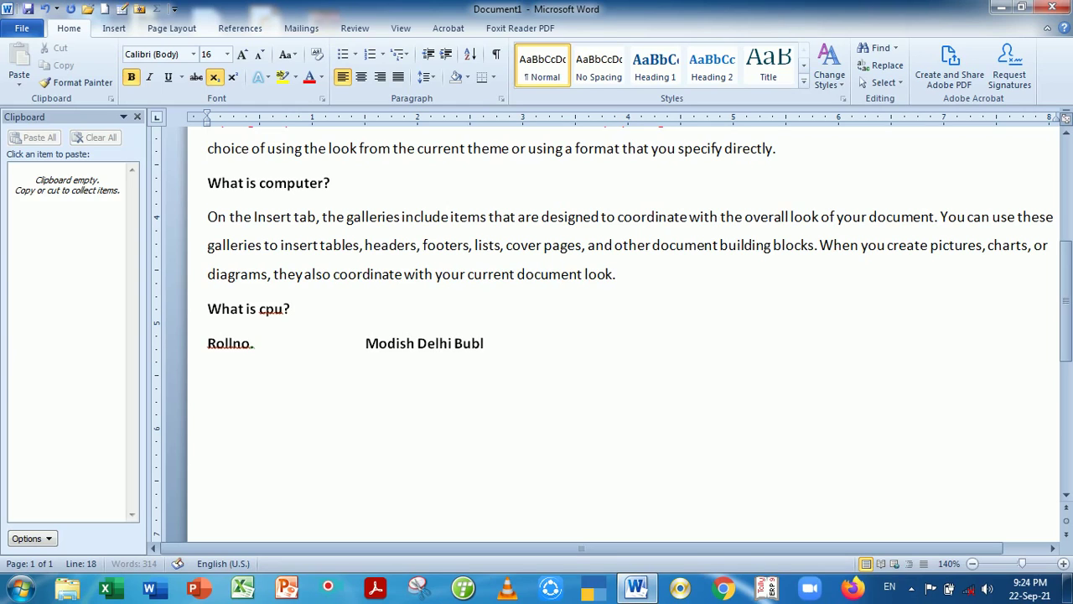
pyautogui.write('ic Schoo')
pyautogui.write('l , De')
pyautogui.write('lhi')
pyautogui.press('Tab')
pyautogui.press('Tab')
pyautogui.press('Tab')
pyautogui.press('Tab')
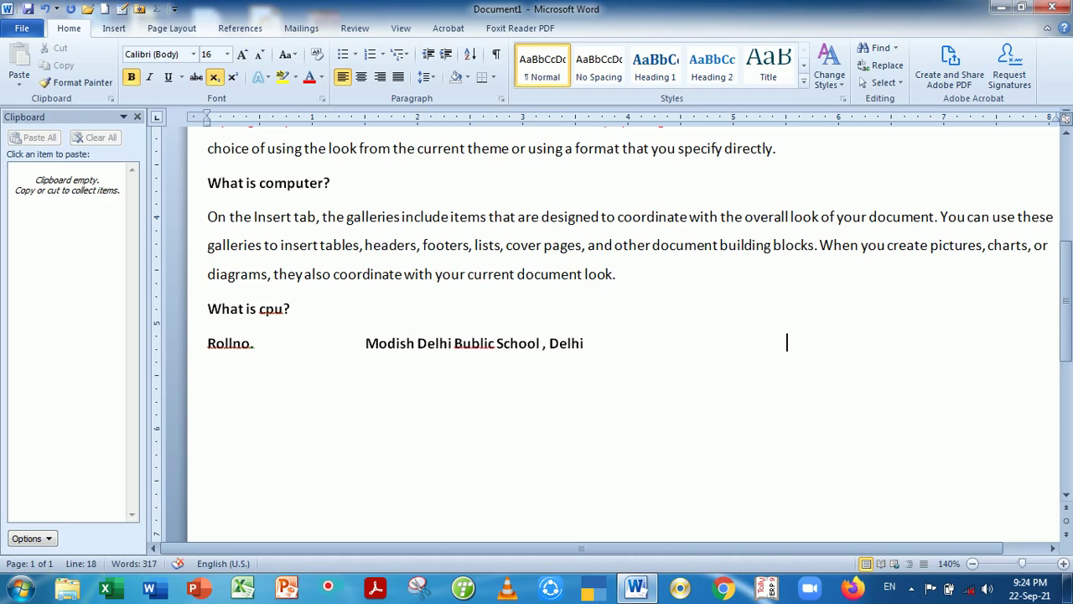
pyautogui.write('MM')
pyautogui.write(':-90')
pyautogui.press('Return')
# Add a tab-separated line below with Exam:-, Subject:- and Time:-.
pyautogui.write('E')
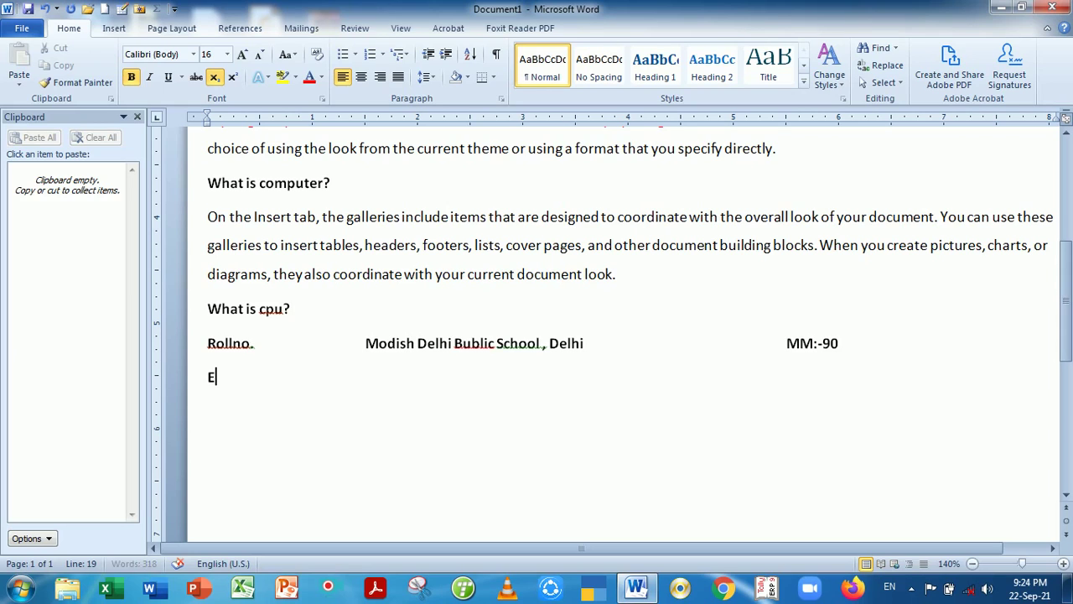
pyautogui.write('xam:')
pyautogui.write('-')
pyautogui.press('Tab')
pyautogui.press('Tab')
pyautogui.press('Tab')
pyautogui.write('Sub')
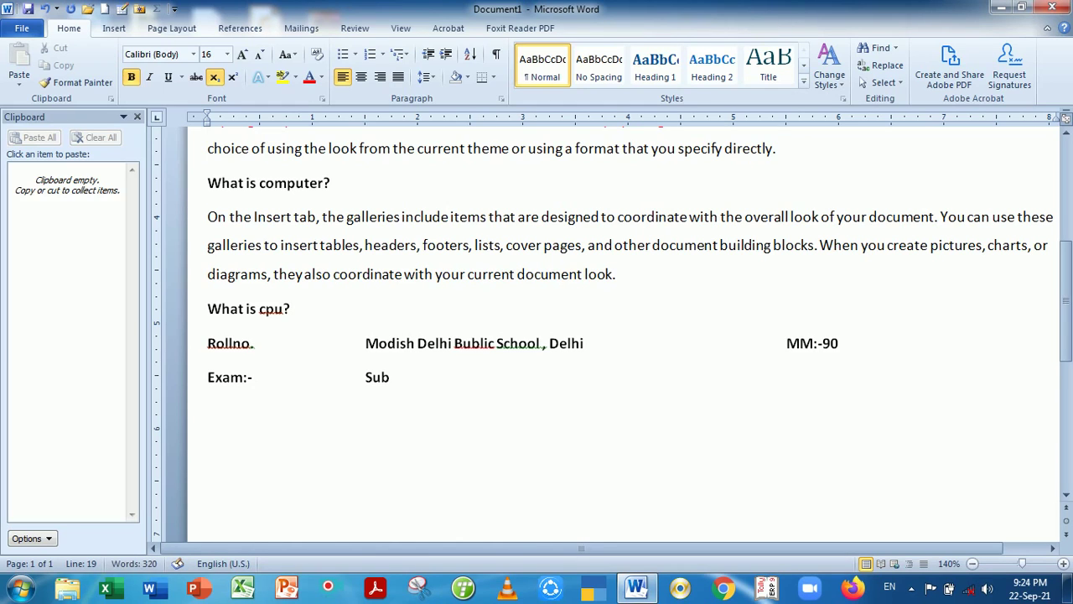
pyautogui.write('je')
pyautogui.write('ct:')
pyautogui.write('-')
pyautogui.press('Tab')
pyautogui.press('Tab')
pyautogui.press('Tab')
pyautogui.press('Tab')
pyautogui.press('Tab')
pyautogui.press('Tab')
pyautogui.write('Tim')
pyautogui.write('e:-')
pyautogui.press('BackSpace')
pyautogui.press('BackSpace')
pyautogui.write(':-')
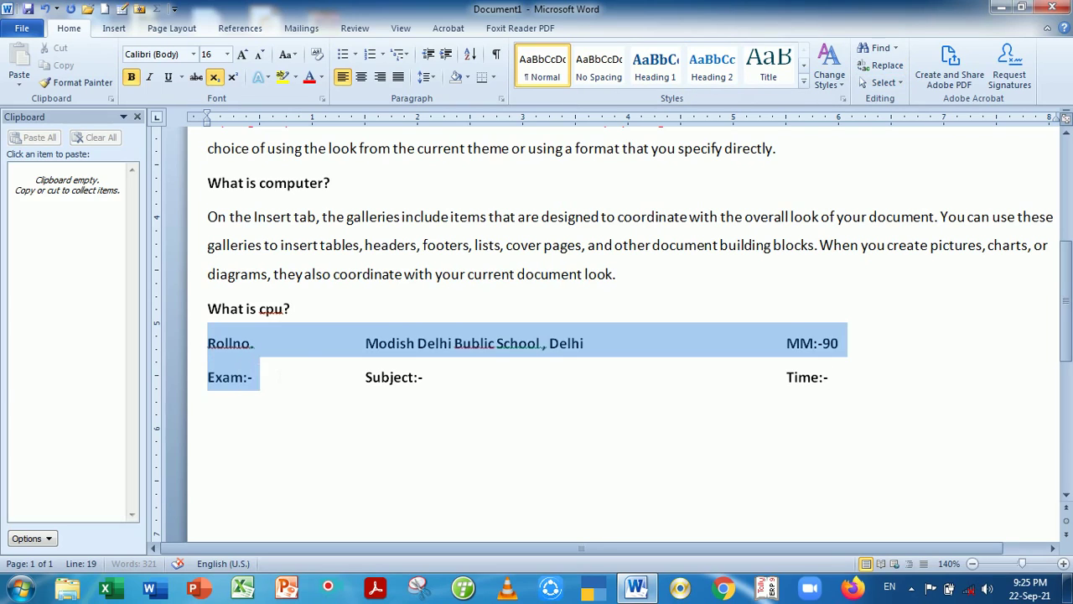
# Select the Rollno. and Exam:- header lines and copy them to the clipboard.
pyautogui.moveTo(208, 343); pyautogui.dragTo(837, 377)
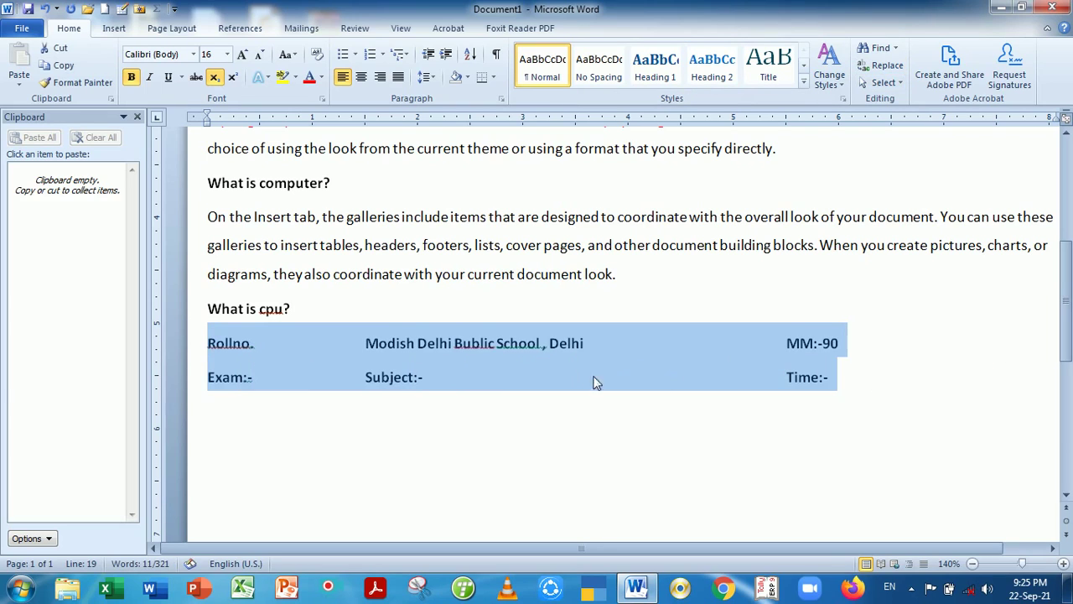
pyautogui.click(62, 66)
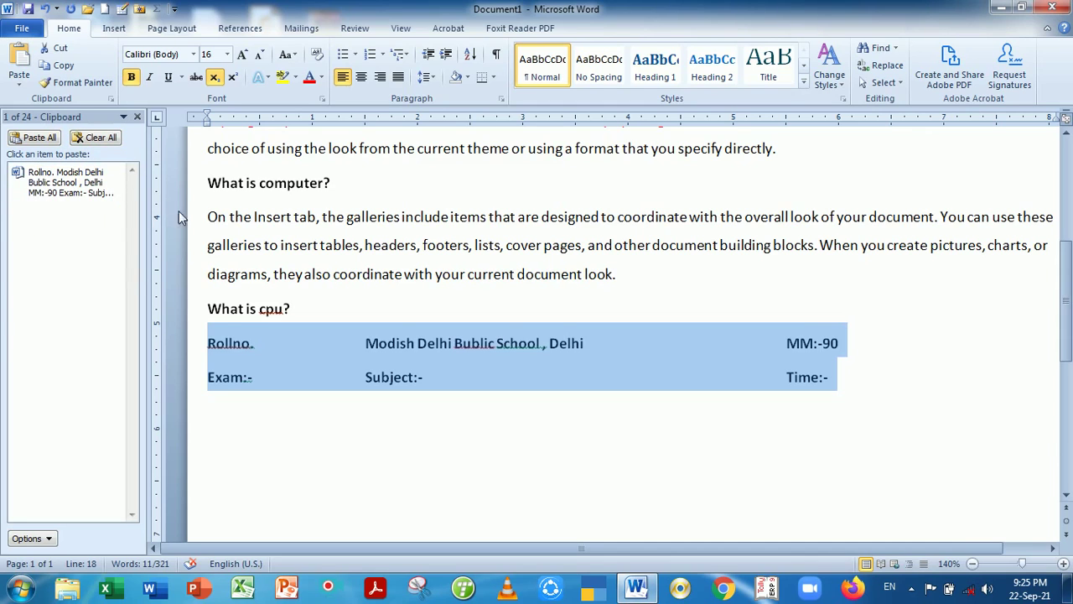
pyautogui.hotkey('ctrl', 'End')
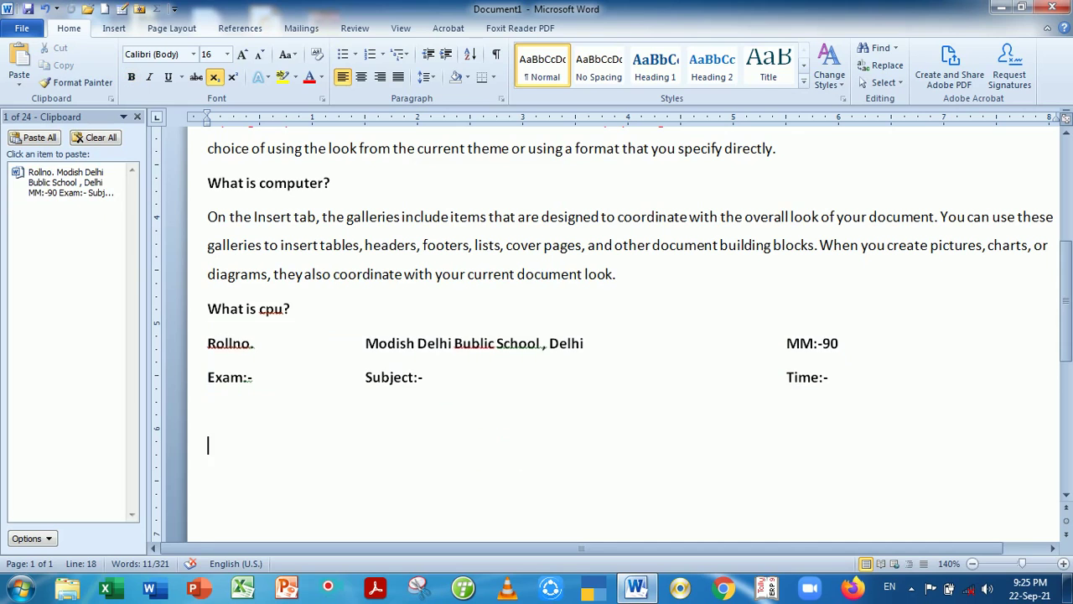
pyautogui.scroll(2, 536, 335)
pyautogui.scroll(-5, 613, 334)
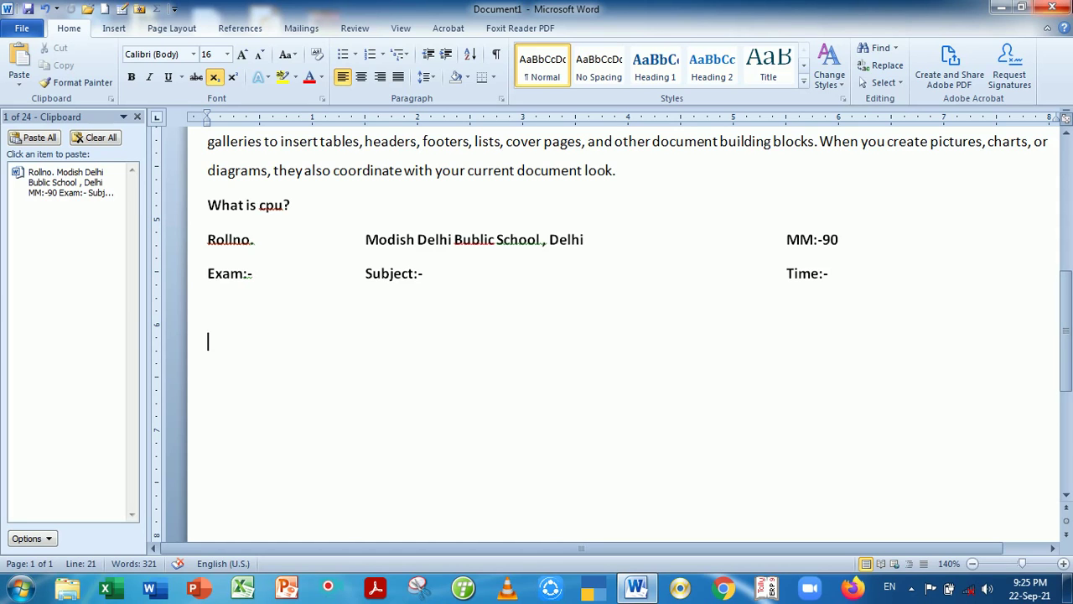
pyautogui.hotkey('ctrl', 'n')
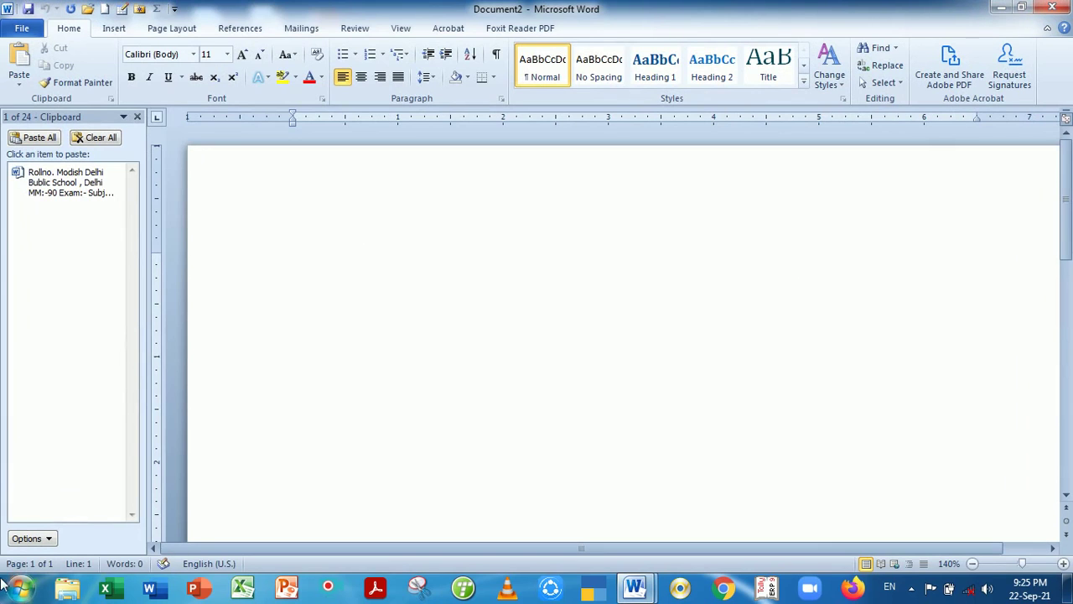
pyautogui.moveTo(163, 254); pyautogui.dragTo(163, 180)
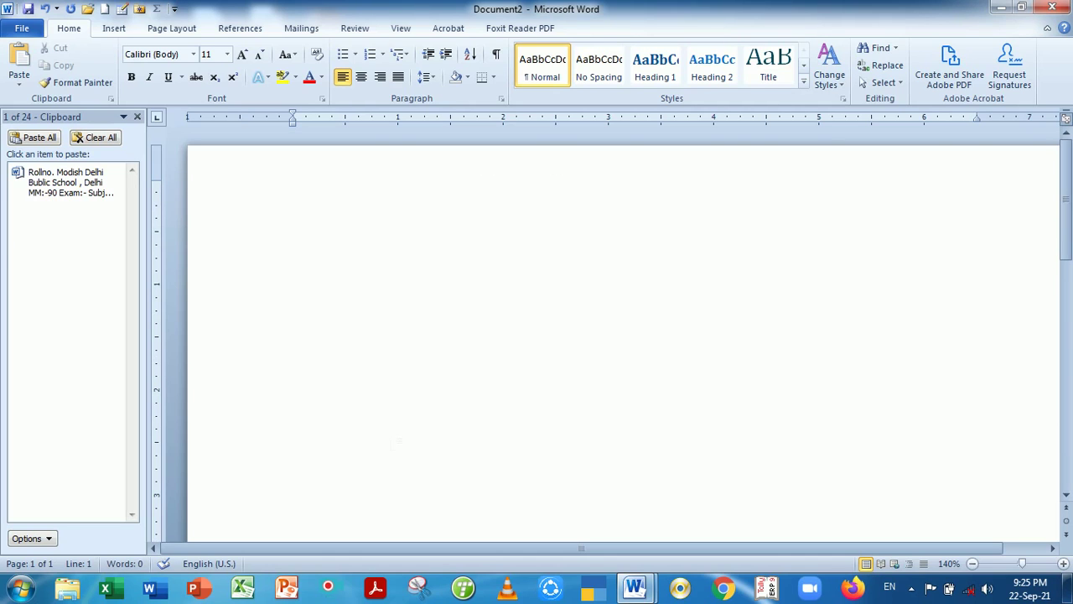
pyautogui.hotkey('alt', 'Tab')
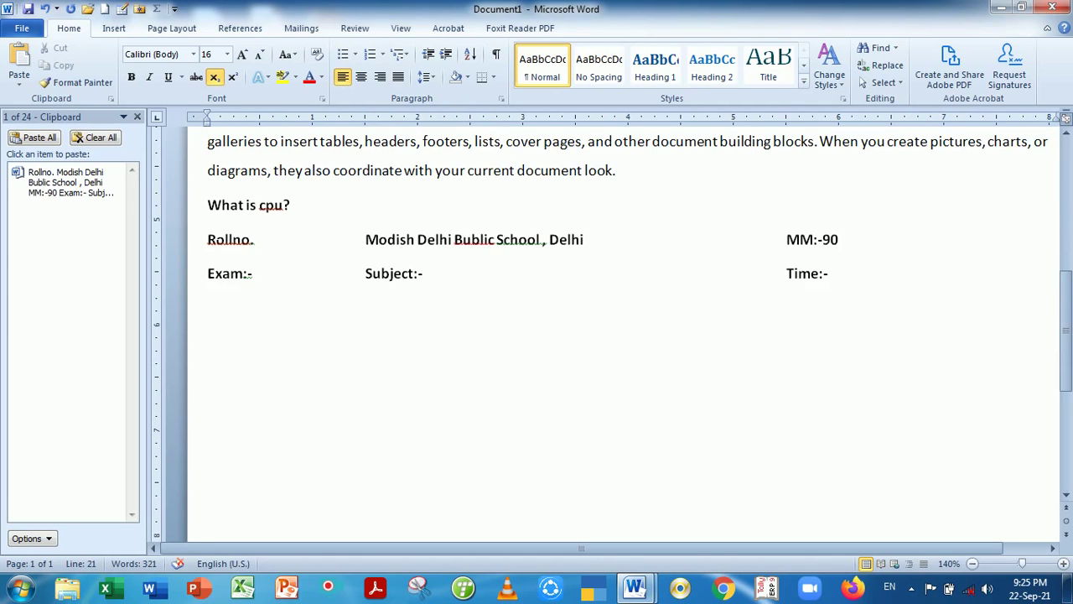
pyautogui.moveTo(208, 239); pyautogui.dragTo(802, 270)
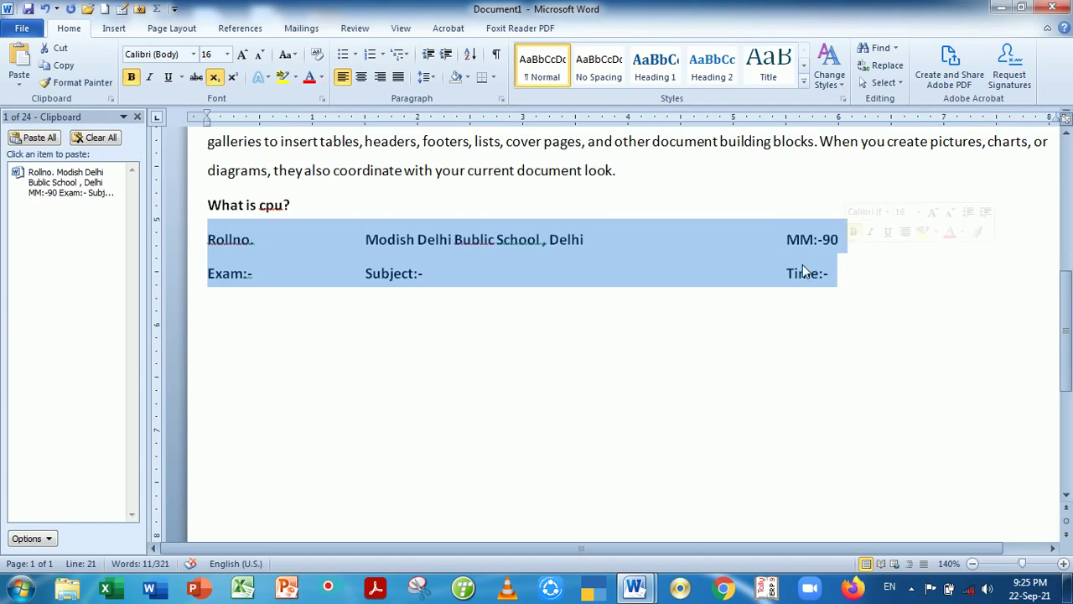
pyautogui.hotkey('alt', 'Tab')
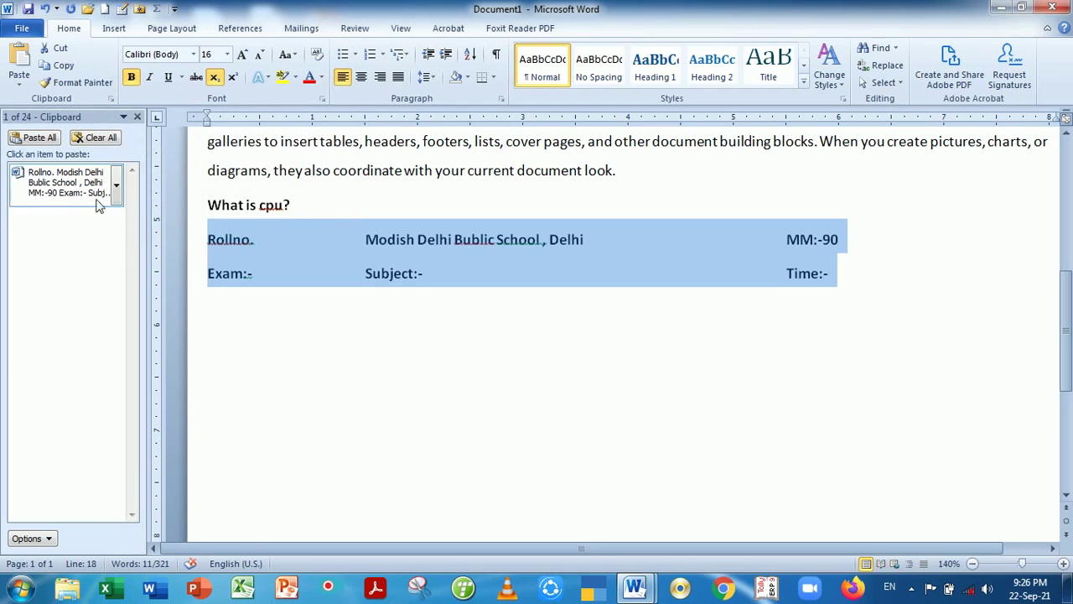
pyautogui.moveTo(66, 183)
pyautogui.hotkey('alt', 'Tab')
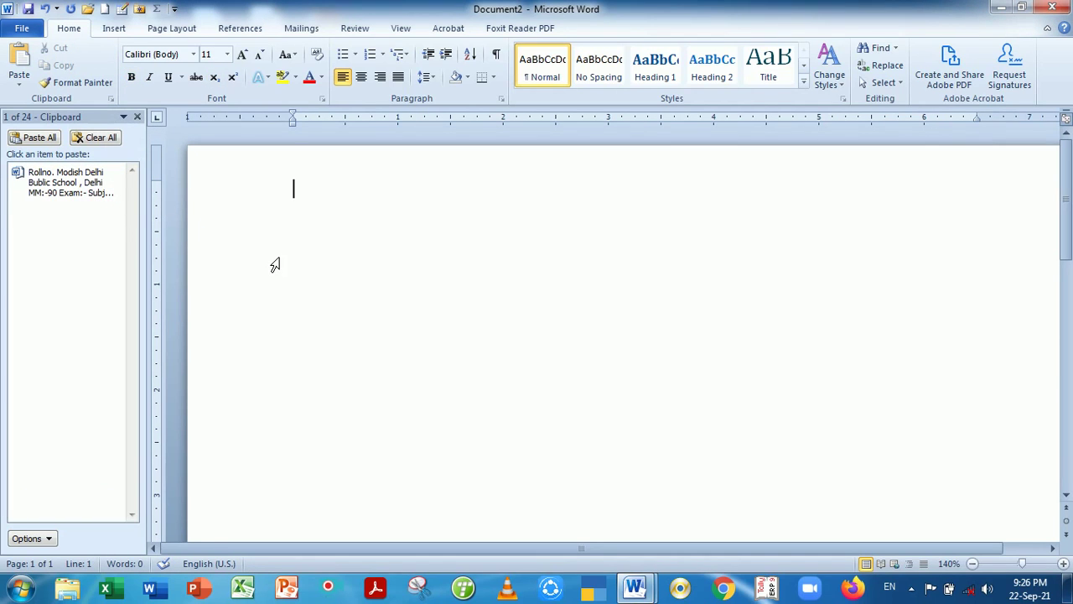
pyautogui.click(84, 185)
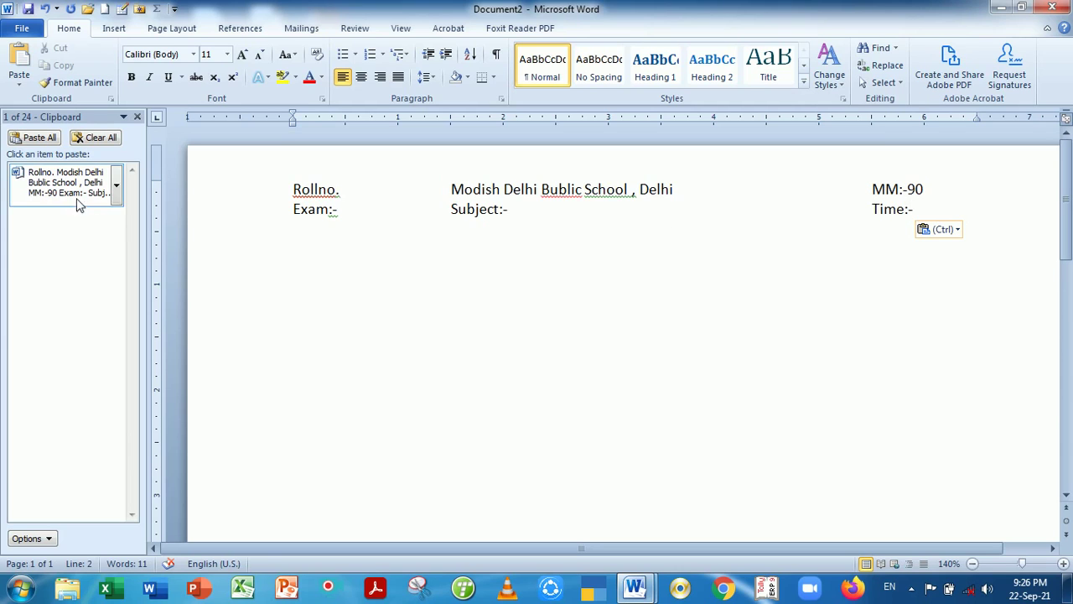
pyautogui.hotkey('alt', 'Tab')
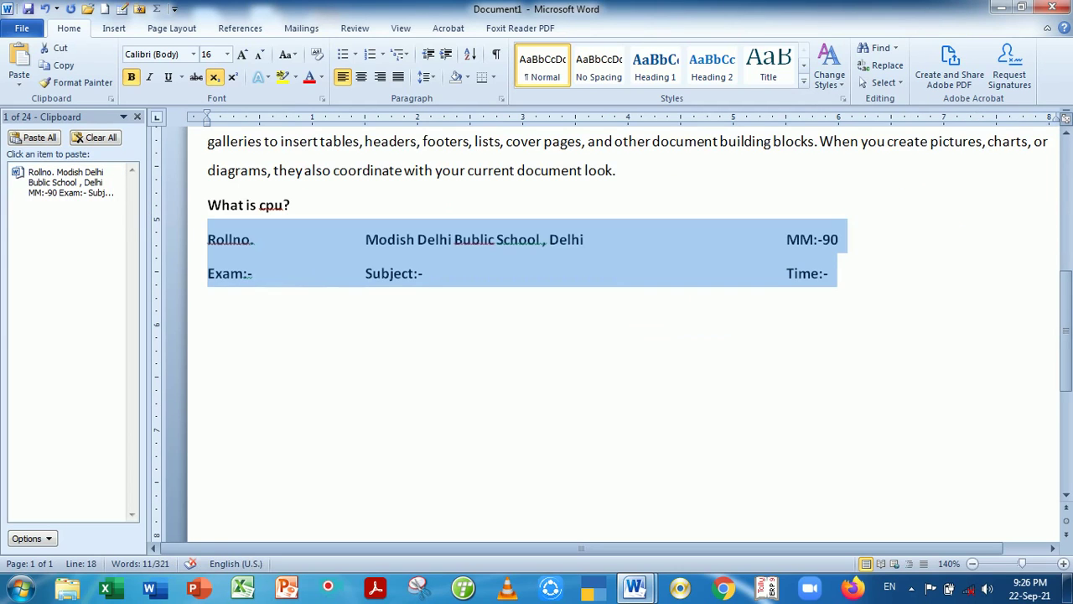
pyautogui.hotkey('alt', 'Tab')
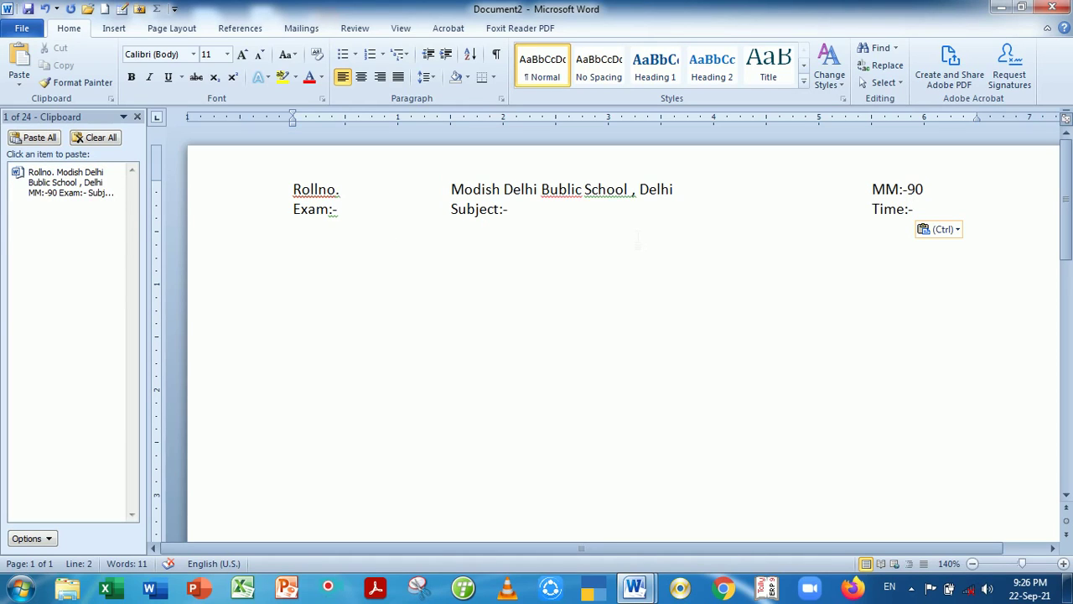
pyautogui.click(1053, 8)
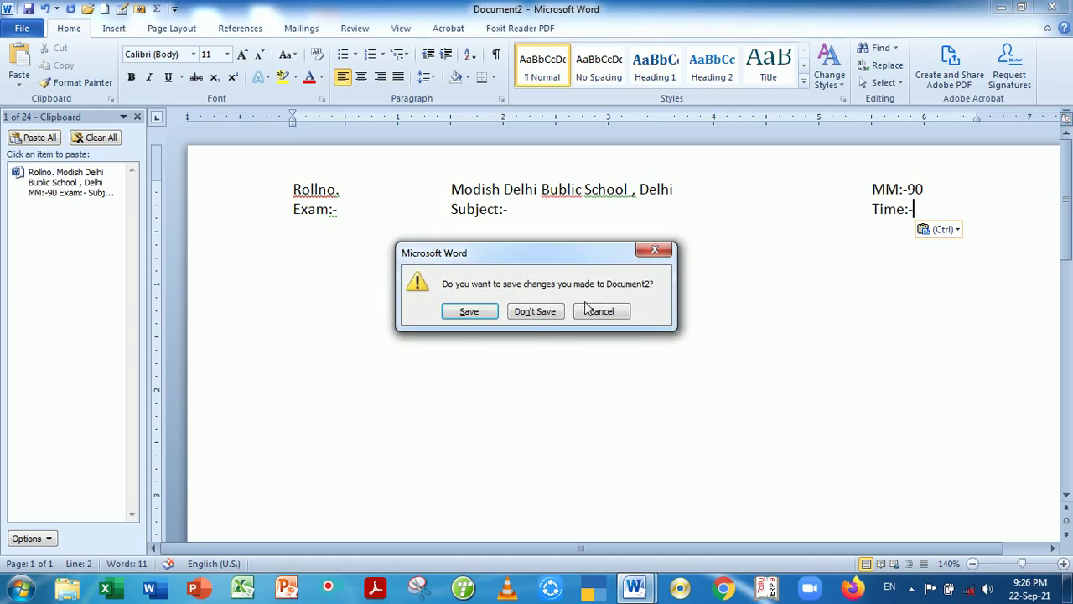
pyautogui.click(537, 311)
# Copy the red 'You can easily change the formatting' paragraph onto the empty line below the Exam/Subject/Time header.
pyautogui.hotkey('ctrl', 'End')
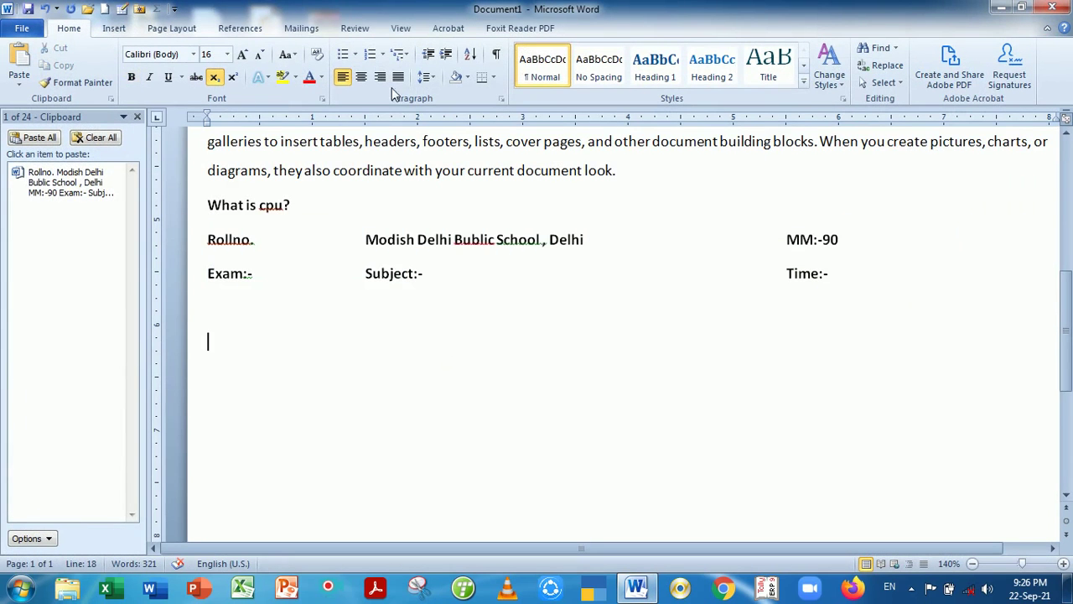
pyautogui.scroll(2, 536, 336)
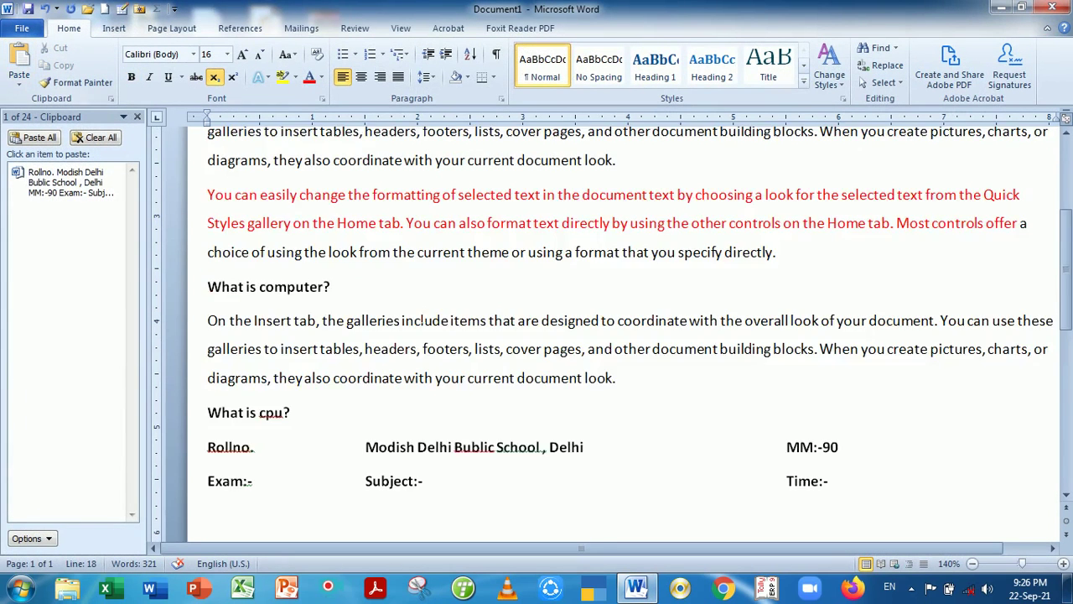
pyautogui.scroll(4, 536, 335)
pyautogui.scroll(1, 536, 336)
pyautogui.scroll(-3, 536, 336)
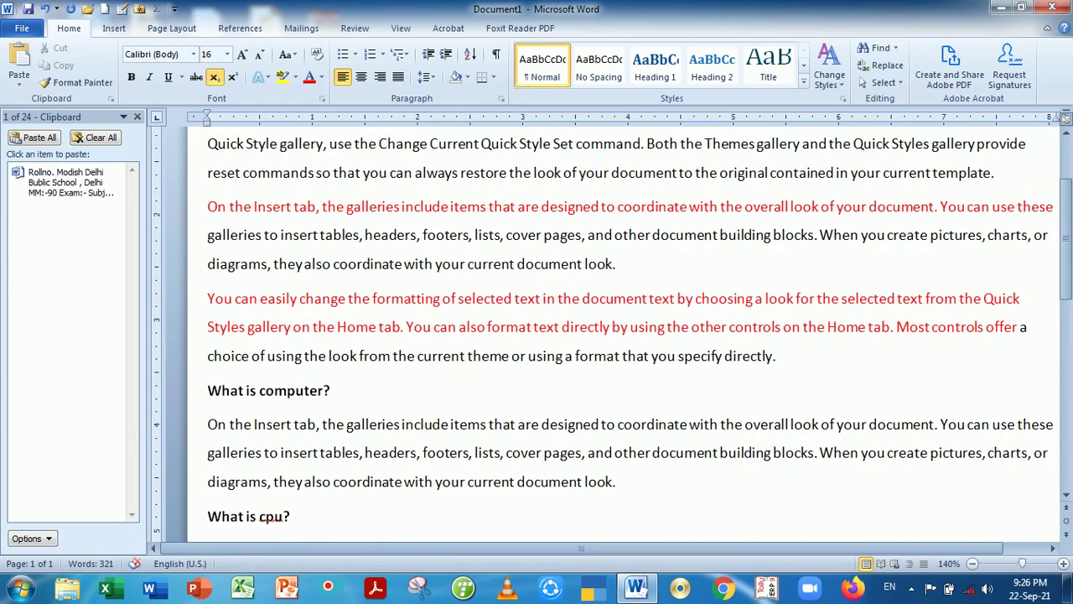
pyautogui.moveTo(210, 300); pyautogui.dragTo(1027, 327)
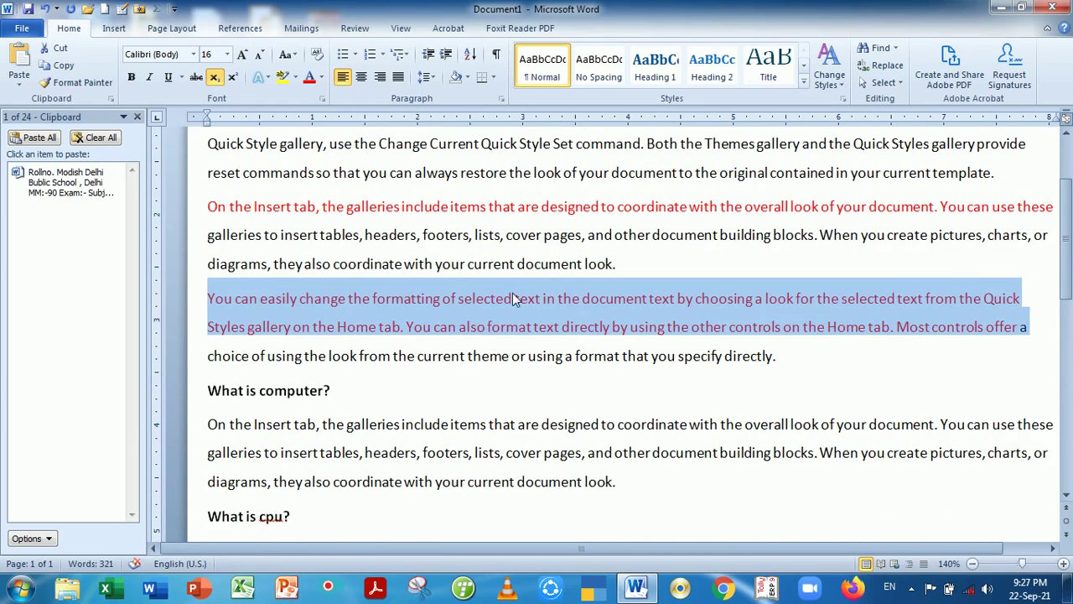
pyautogui.click(137, 116)
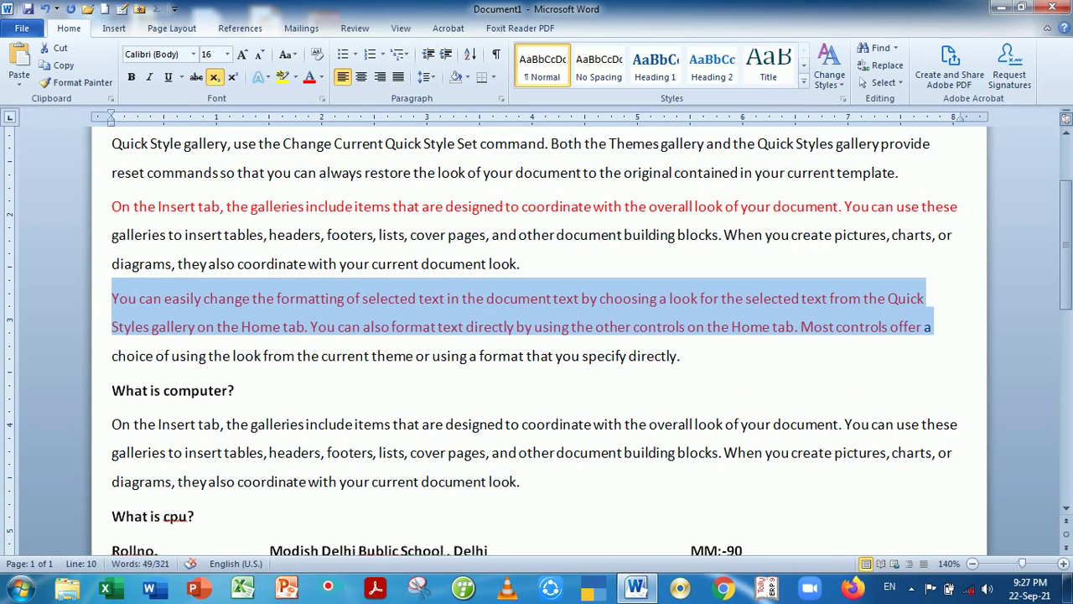
pyautogui.press('Delete')
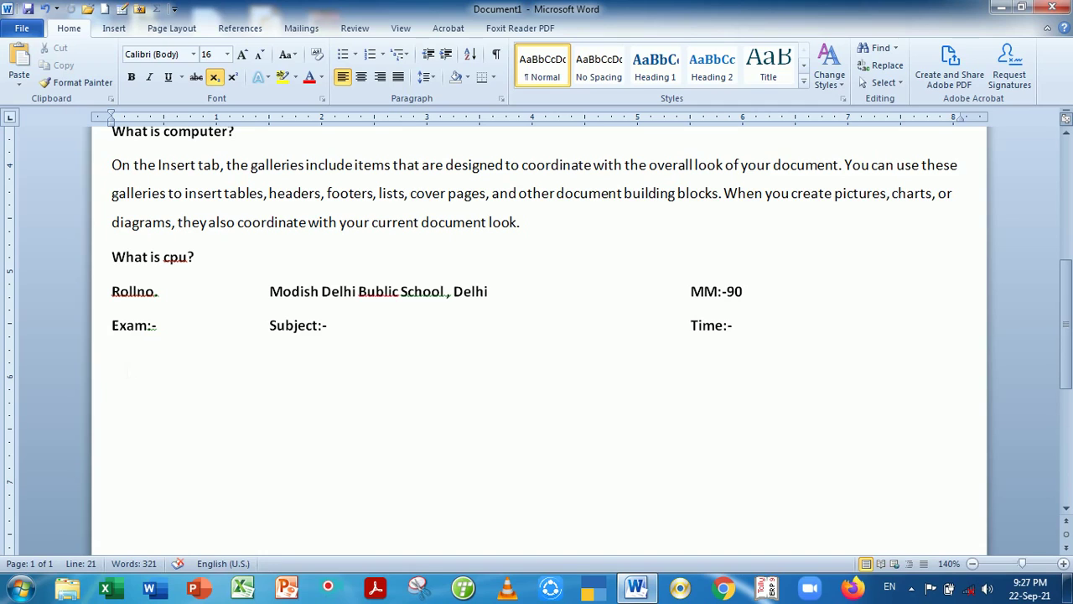
pyautogui.press('BackSpace')
pyautogui.click(21, 57)
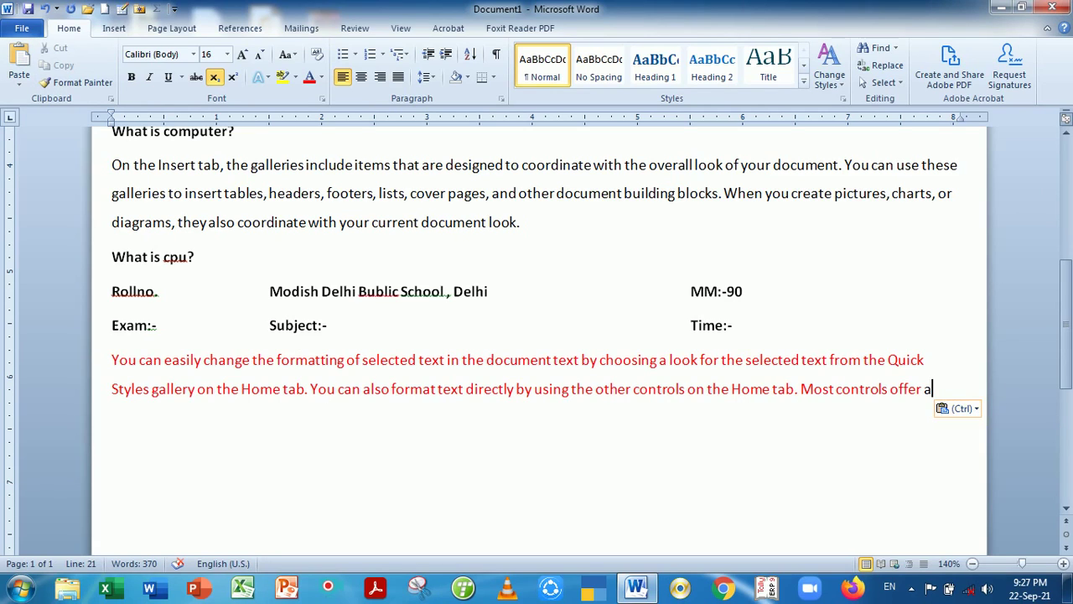
# Select the pasted paragraph below the header and bring up its Paste Options choices.
pyautogui.click(977, 411)
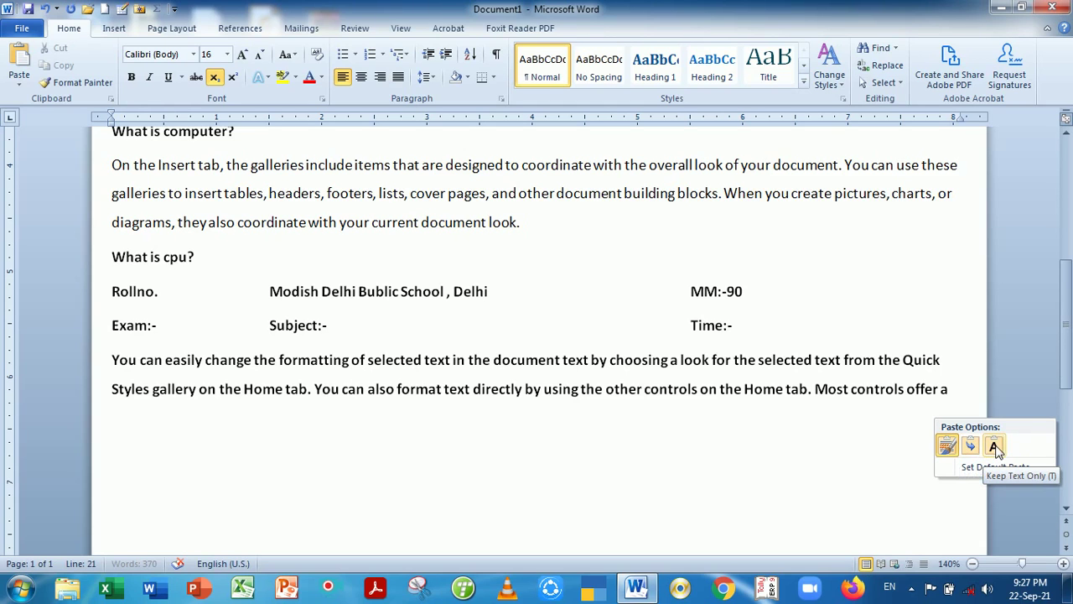
pyautogui.click(994, 450)
pyautogui.scroll(3, 536, 335)
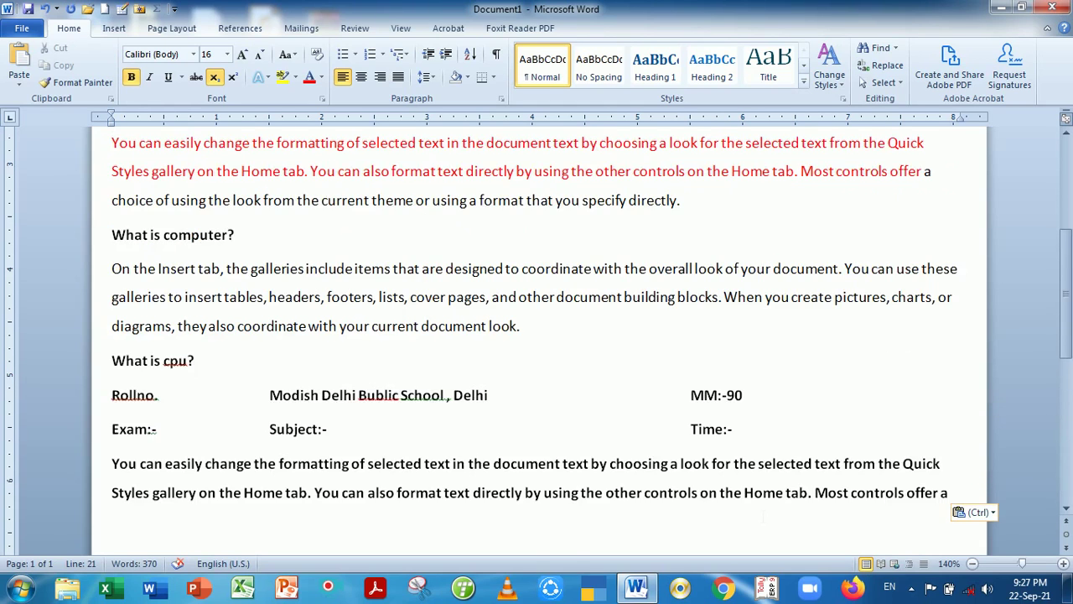
pyautogui.scroll(1, 536, 335)
pyautogui.scroll(-3, 537, 335)
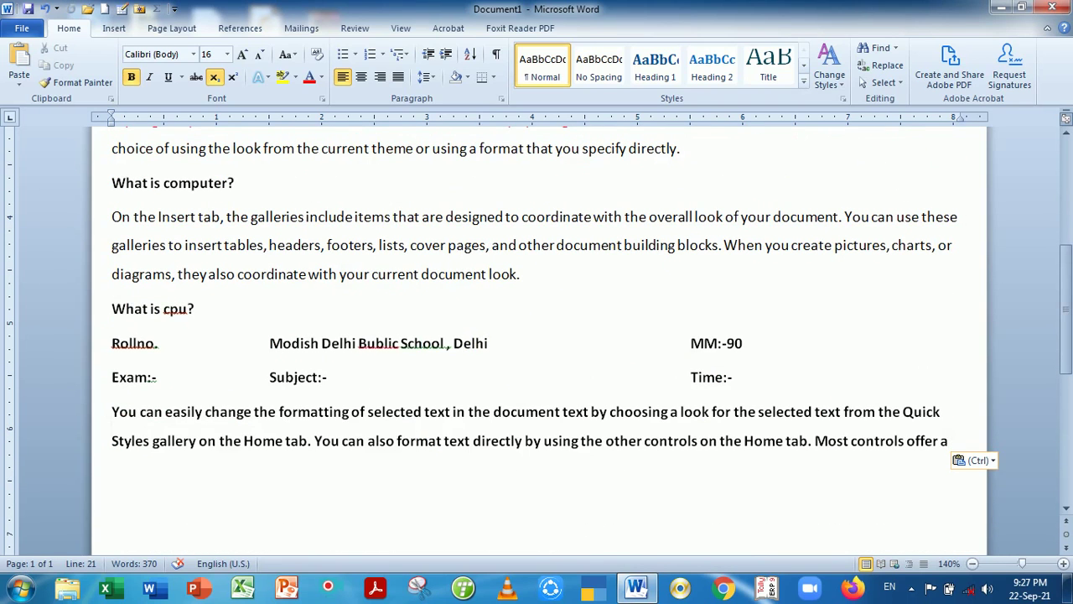
pyautogui.moveTo(111, 411)
pyautogui.mouseDown()
pyautogui.moveTo(243, 440)
pyautogui.moveTo(785, 440)
pyautogui.moveTo(987, 459)
pyautogui.mouseUp()
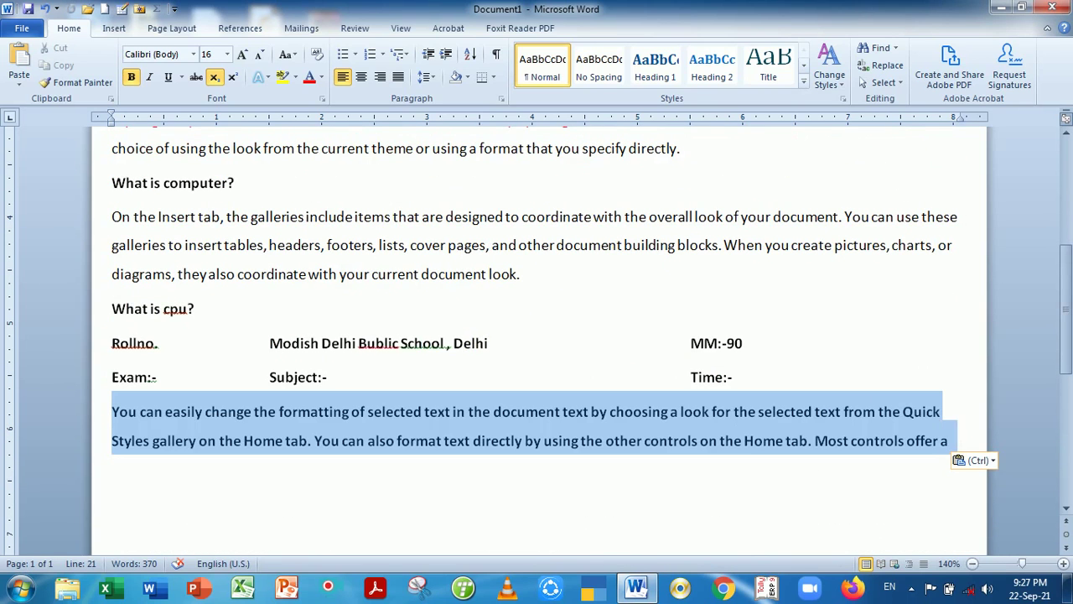
pyautogui.click(987, 459)
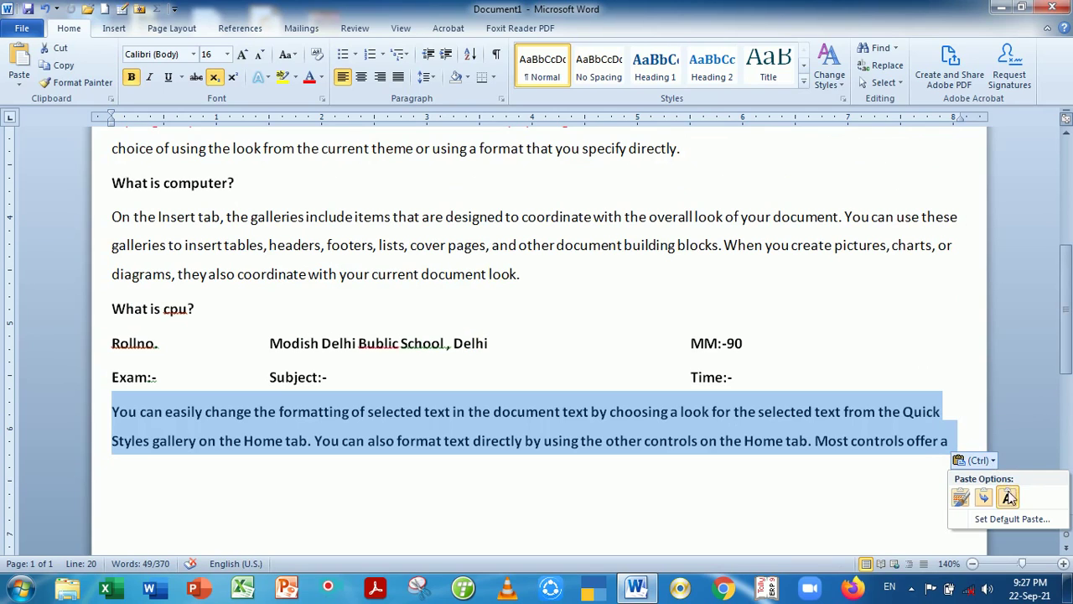
pyautogui.click(1012, 497)
pyautogui.click(994, 460)
pyautogui.click(1008, 498)
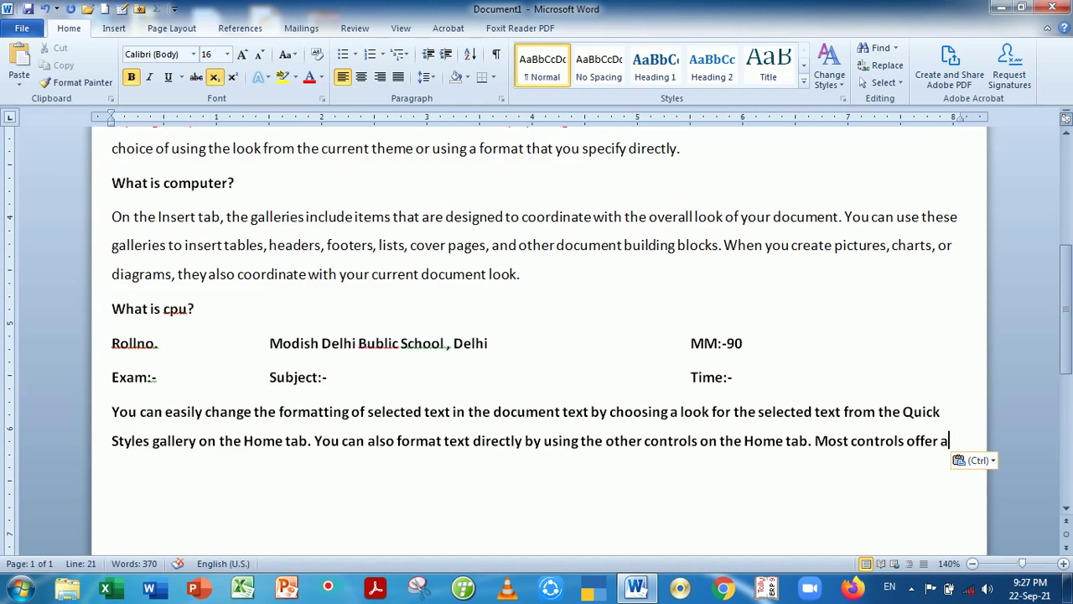
# Choose Keep Source Formatting so the pasted paragraph stays red and non-bold.
pyautogui.moveTo(113, 411)
pyautogui.mouseDown()
pyautogui.moveTo(906, 440)
pyautogui.moveTo(937, 427)
pyautogui.moveTo(955, 440)
pyautogui.mouseUp()
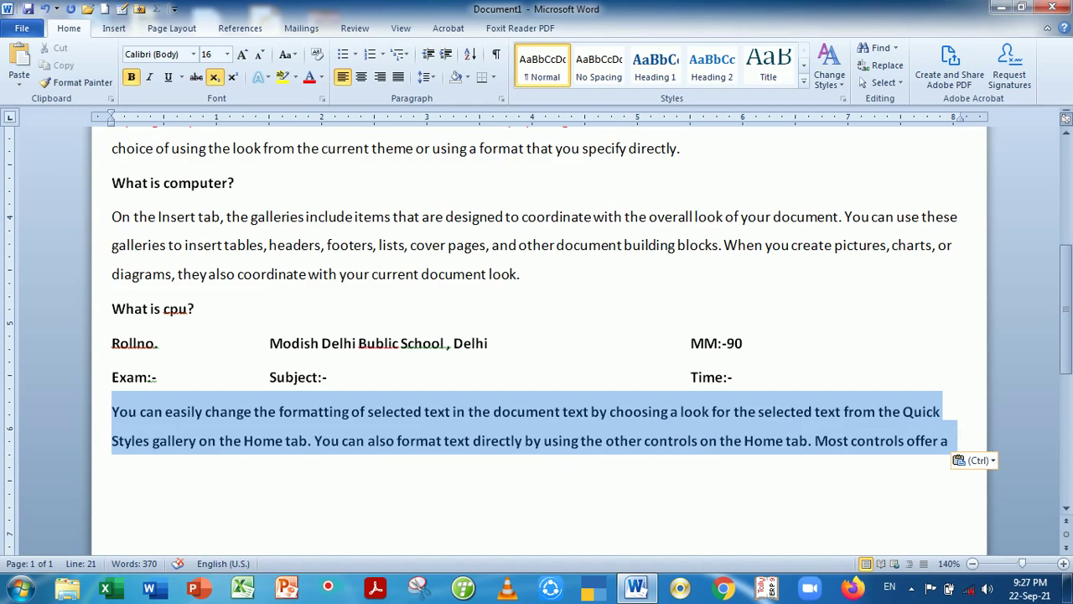
pyautogui.click(975, 461)
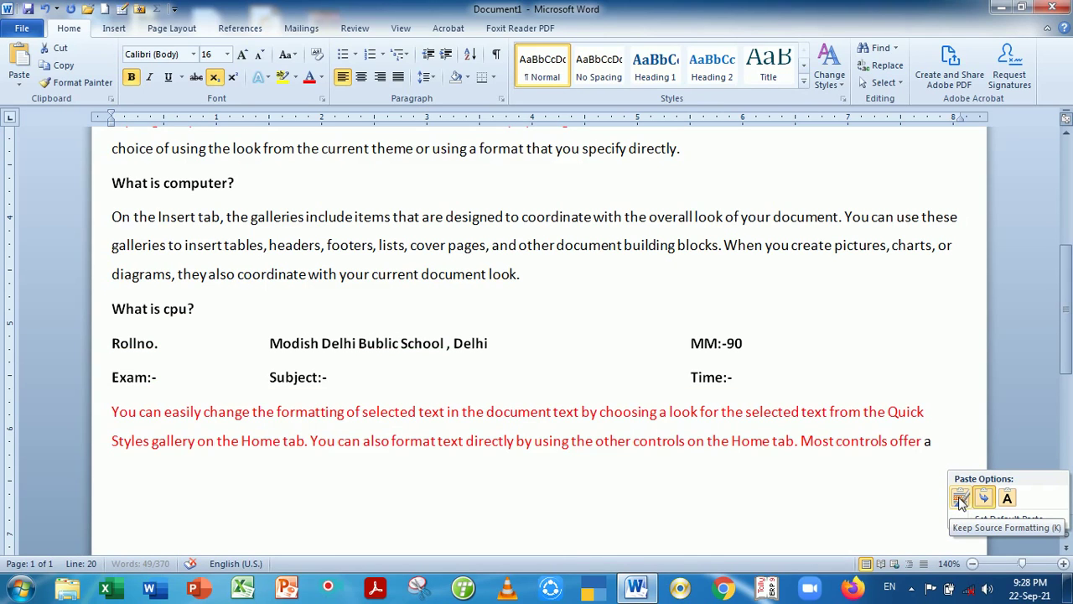
pyautogui.click(960, 498)
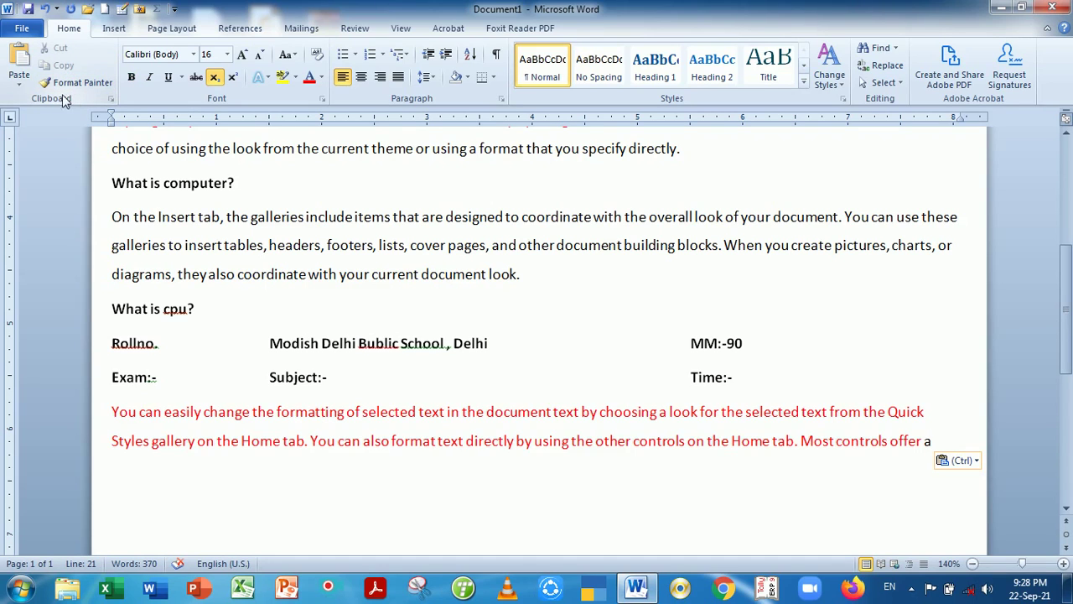
pyautogui.click(23, 87)
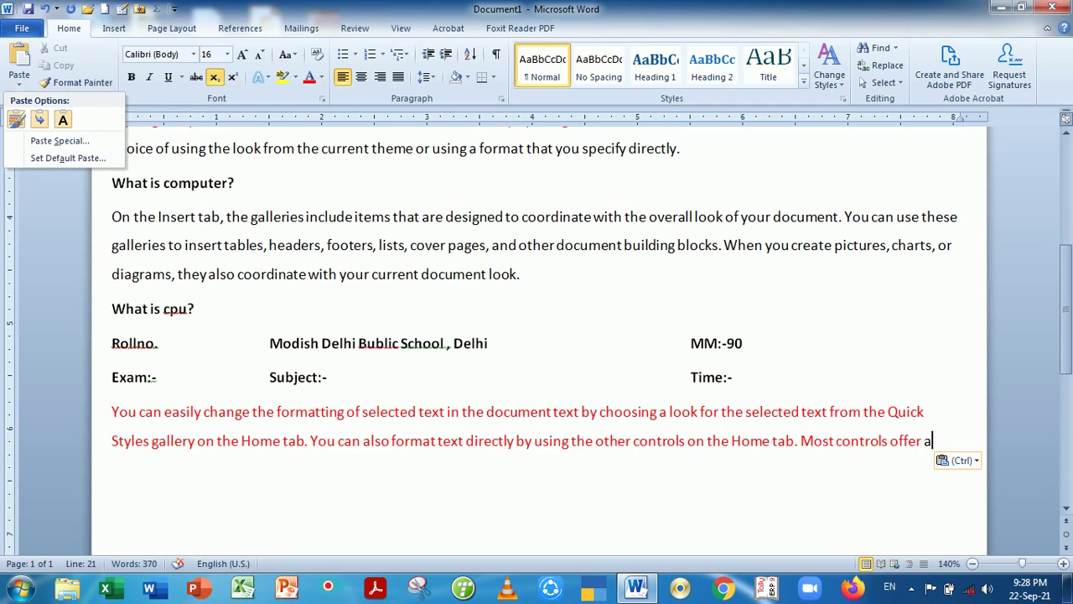
pyautogui.click(322, 294)
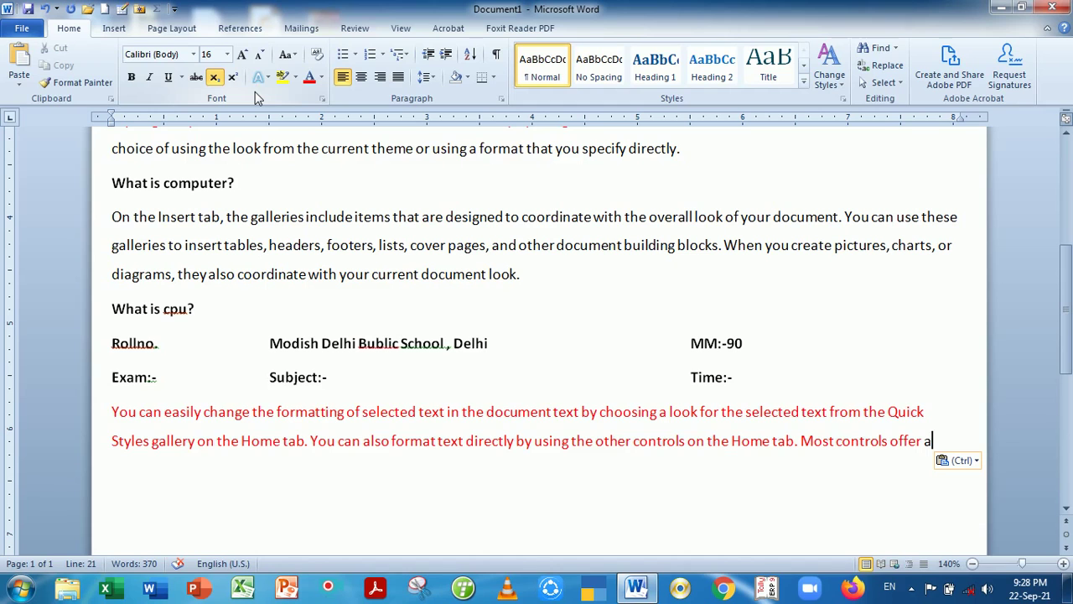
pyautogui.scroll(-1, 536, 335)
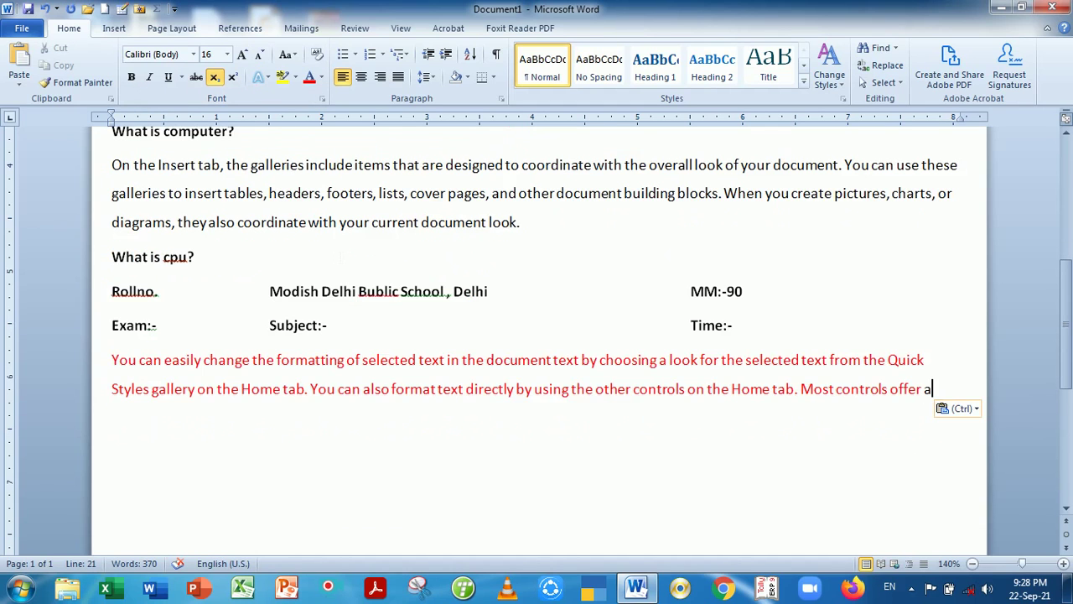
# On a new line below the red paragraph, enter =rand() to generate three sample paragraphs.
pyautogui.press('Return')
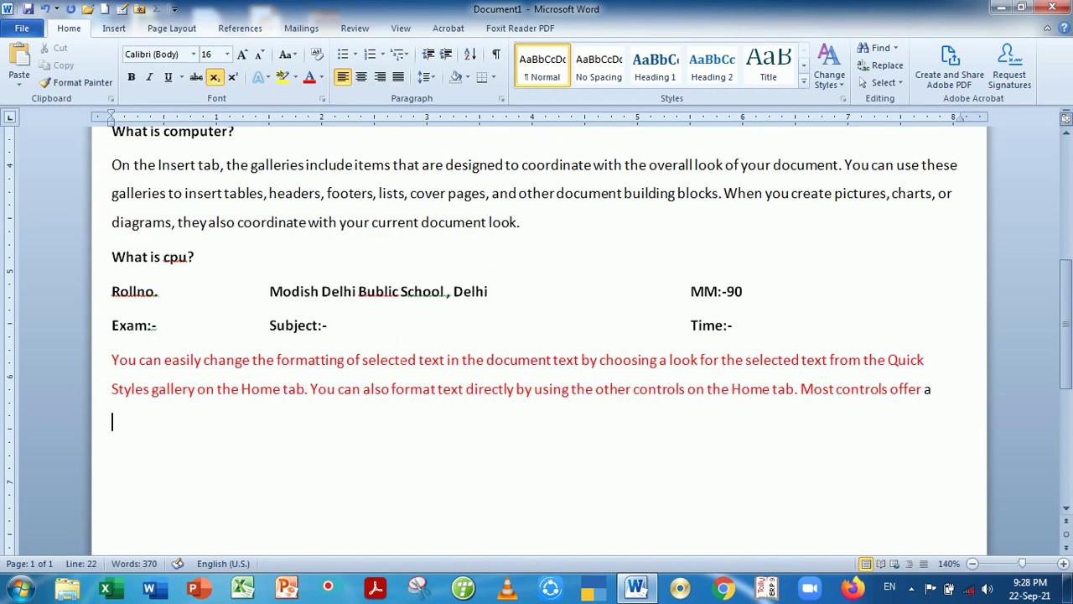
pyautogui.scroll(-1, 537, 336)
pyautogui.scroll(-2, 536, 335)
pyautogui.scroll(-2, 536, 335)
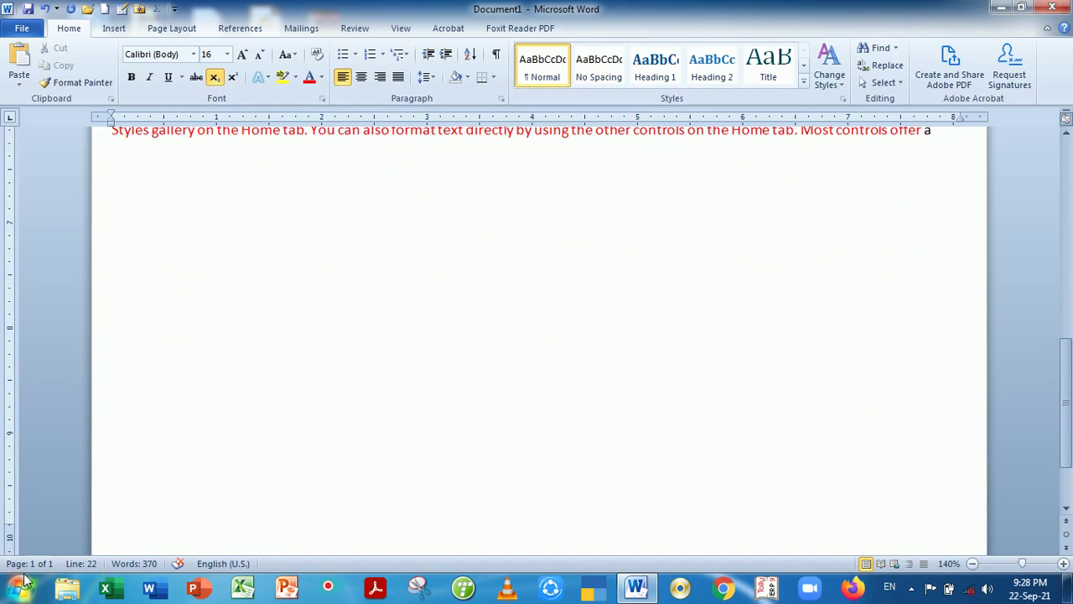
pyautogui.write('=')
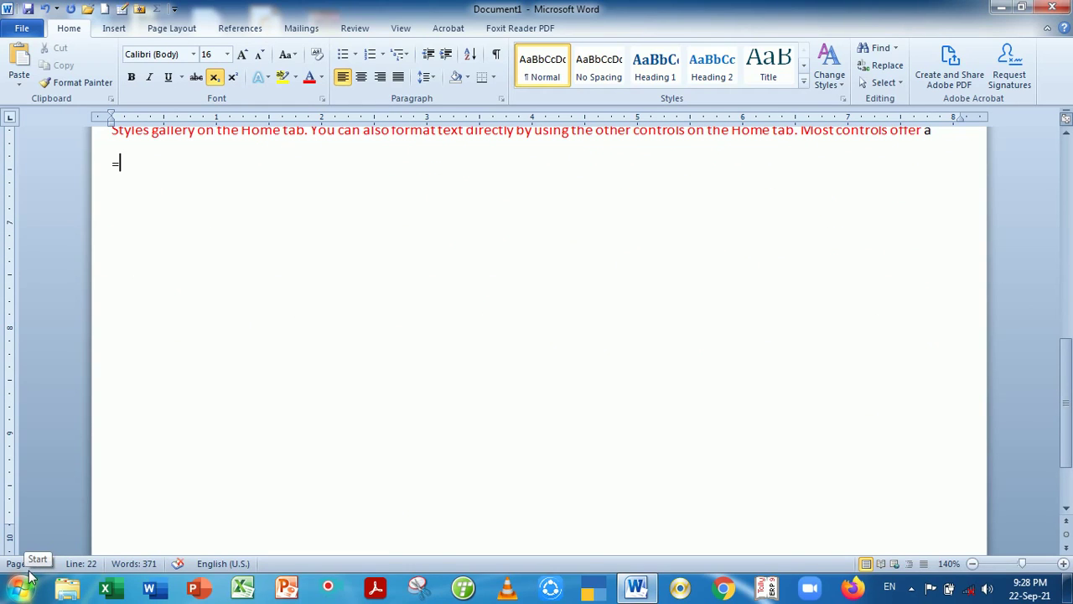
pyautogui.write('rand')
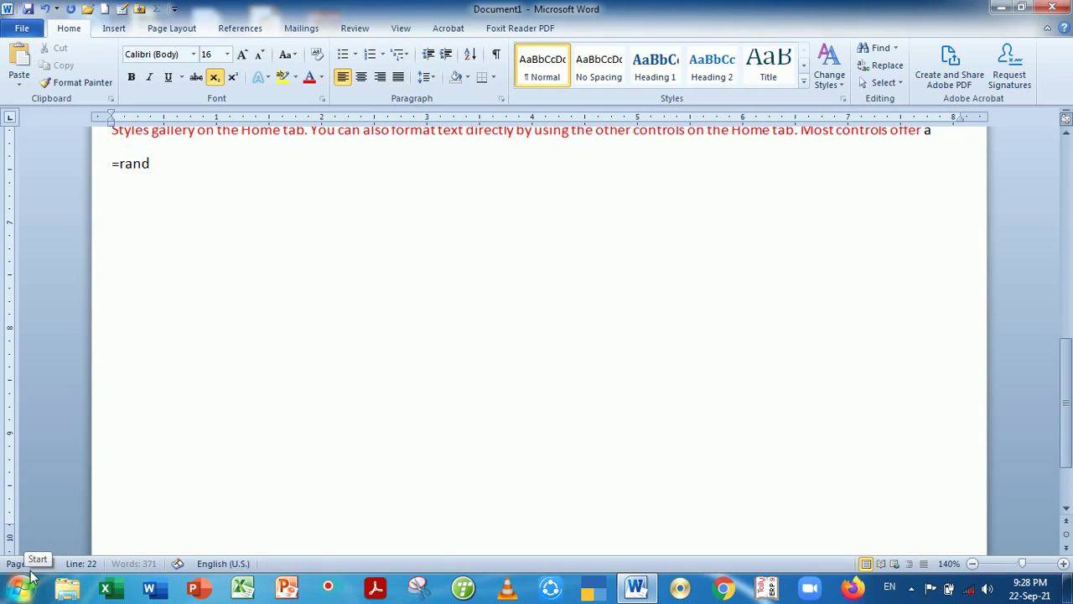
pyautogui.write('()')
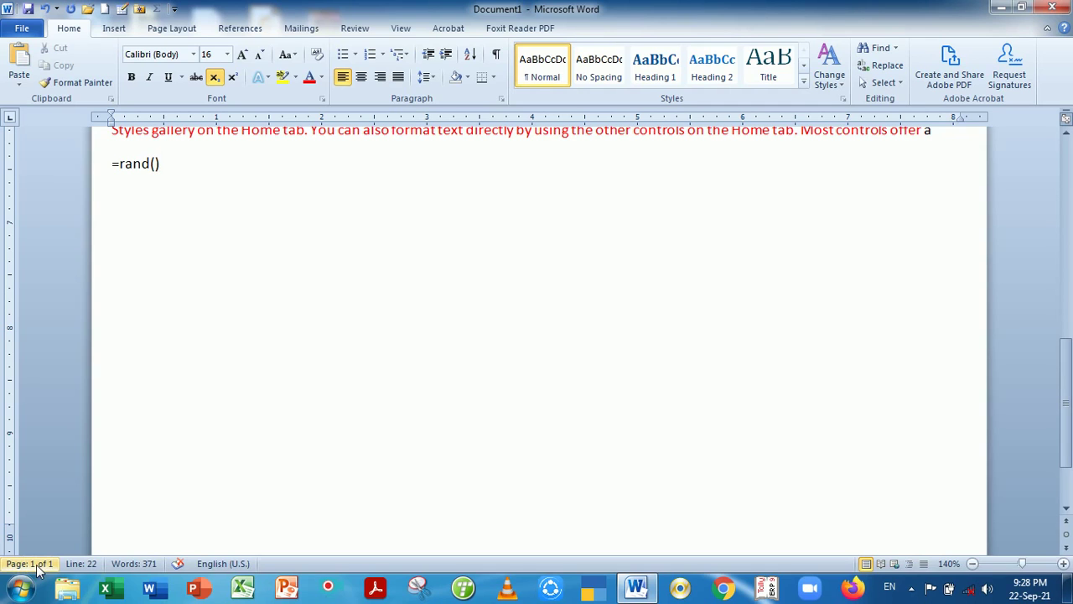
pyautogui.press('Return')
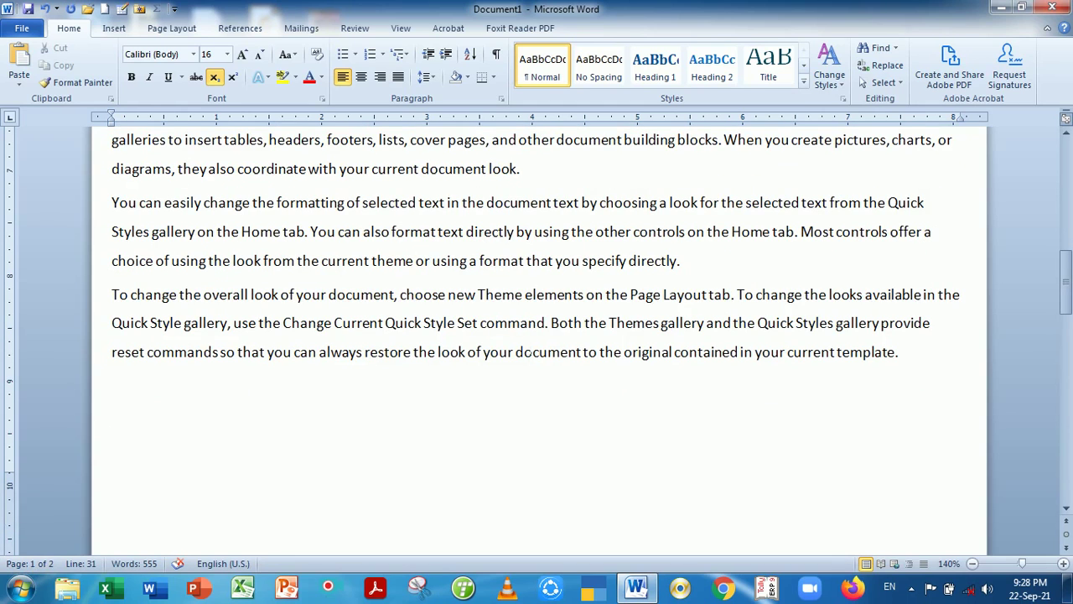
# Select the three generated 16-pt Calibri sample paragraphs and open the Font name list.
pyautogui.moveTo(1065, 289); pyautogui.dragTo(1065, 277)
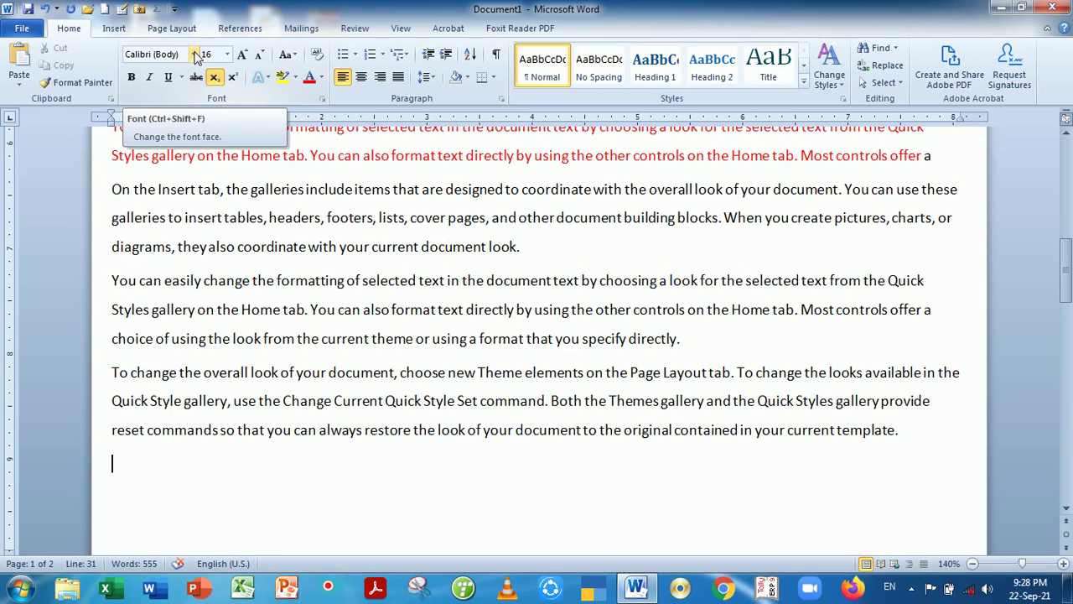
pyautogui.click(224, 216)
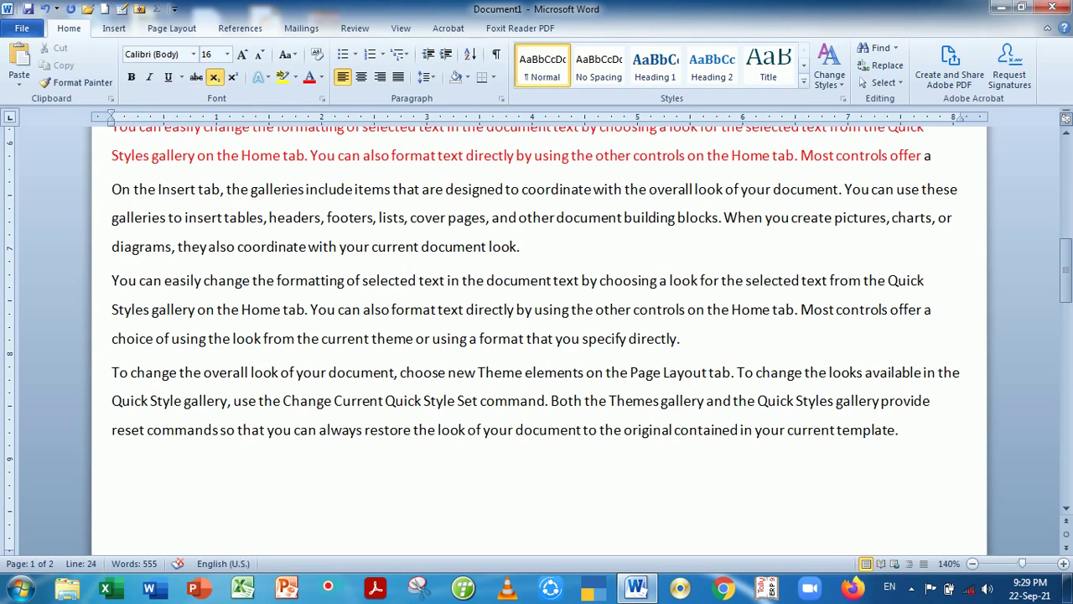
pyautogui.moveTo(112, 189); pyautogui.dragTo(908, 446)
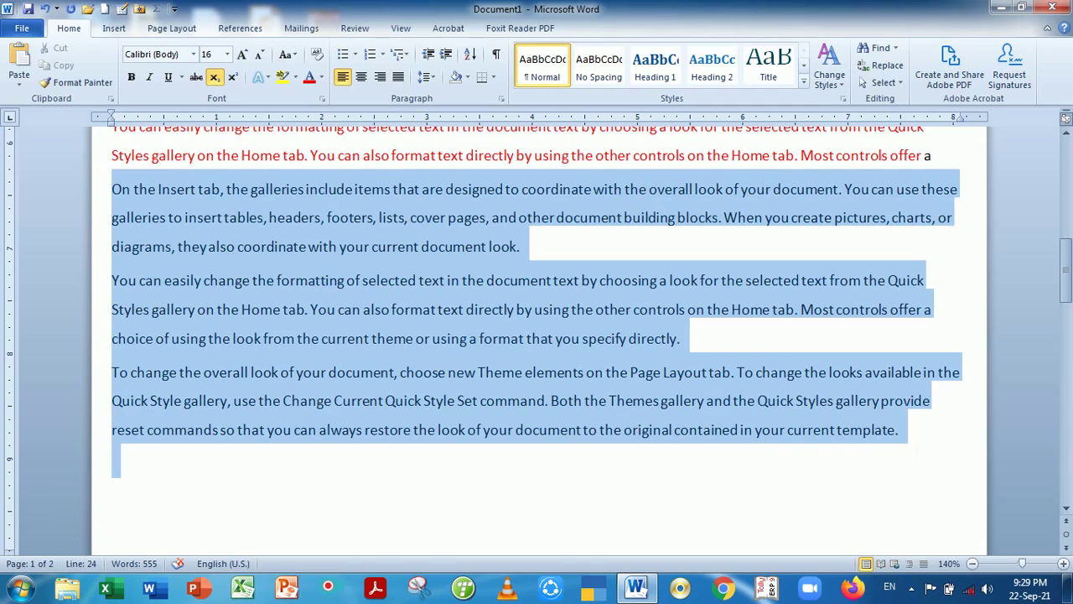
pyautogui.click(193, 53)
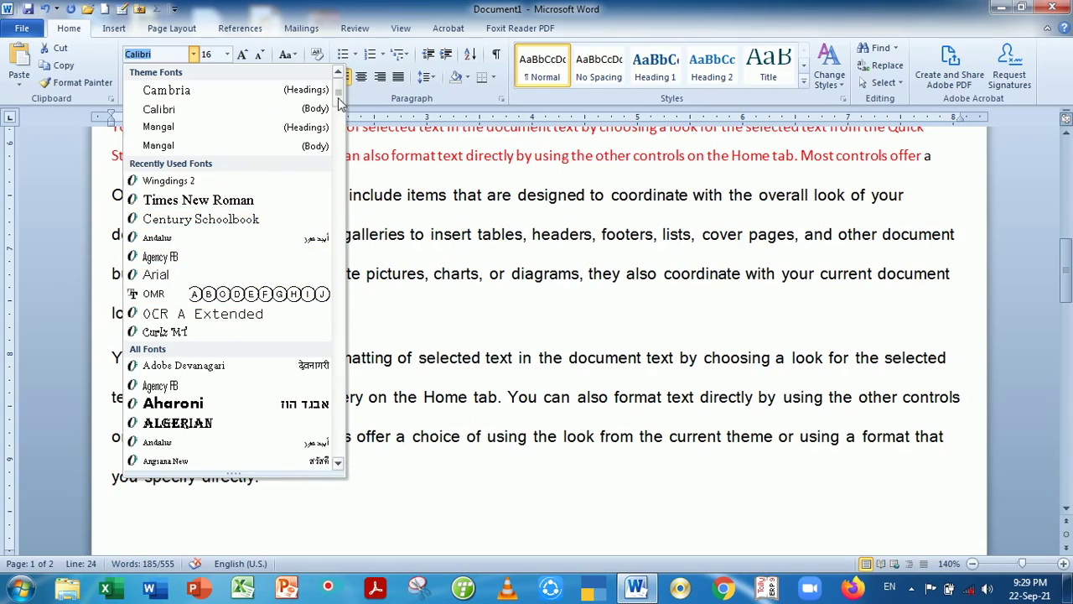
# Change the three sample paragraphs from 16-pt Calibri to 18-pt Times New Roman.
pyautogui.moveTo(340, 101); pyautogui.dragTo(327, 253)
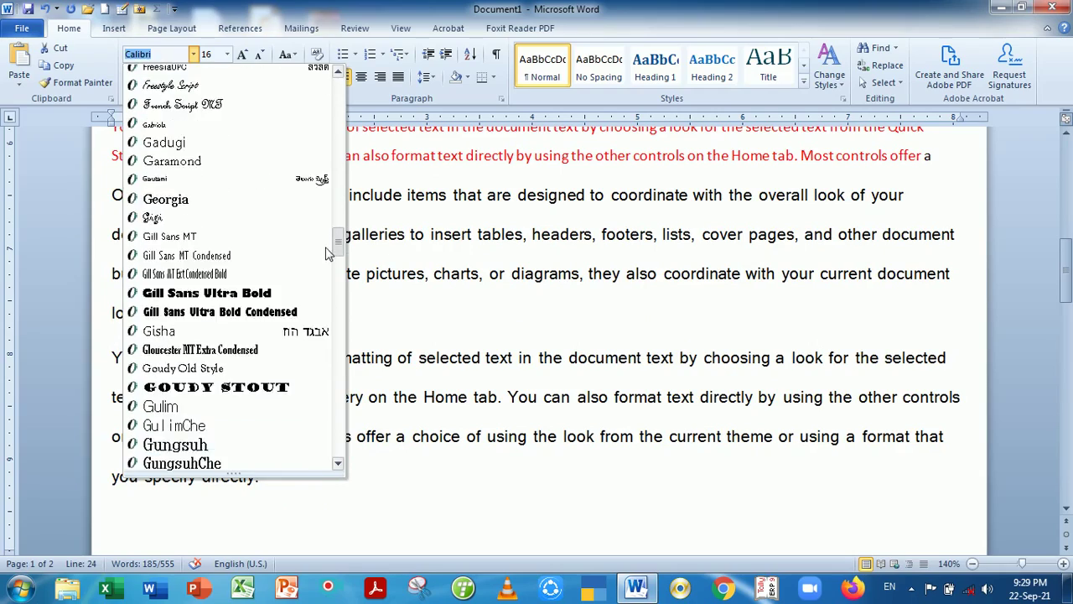
pyautogui.moveTo(327, 253); pyautogui.dragTo(329, 299)
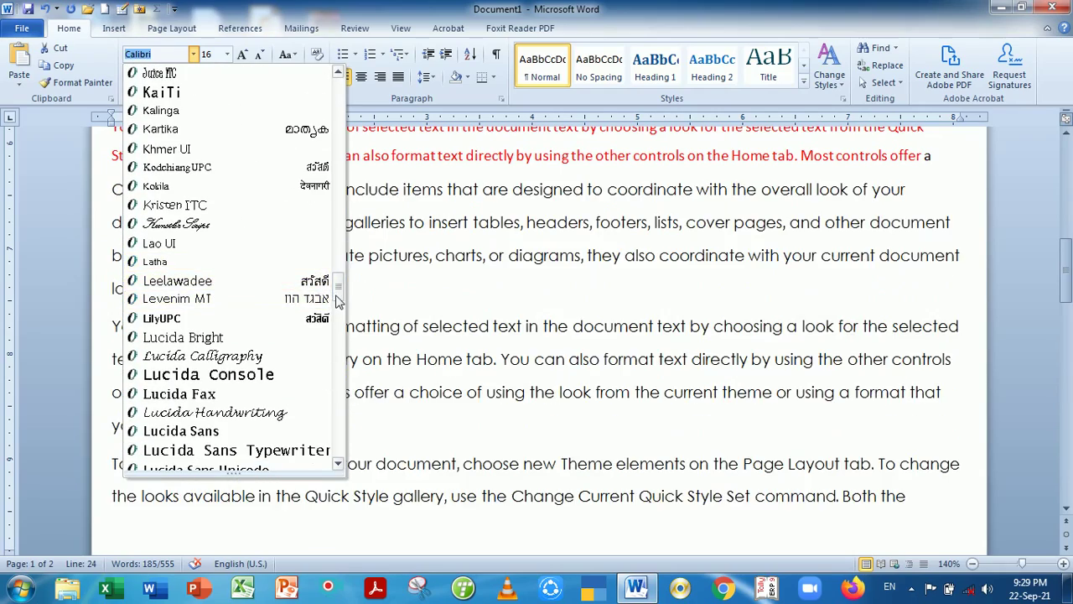
pyautogui.moveTo(338, 300); pyautogui.dragTo(338, 84)
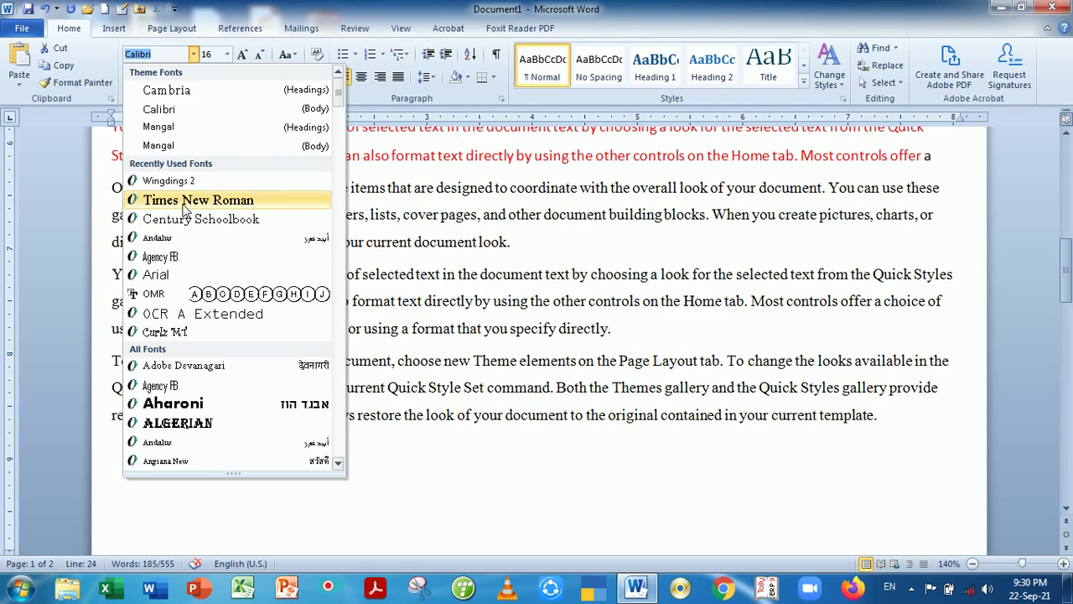
pyautogui.click(186, 202)
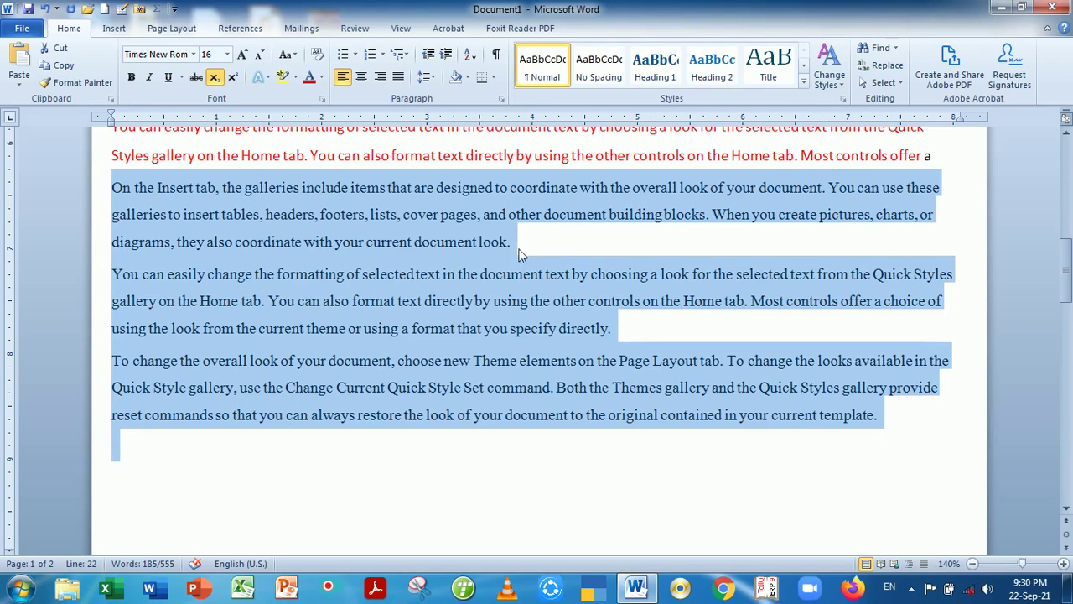
pyautogui.click(227, 55)
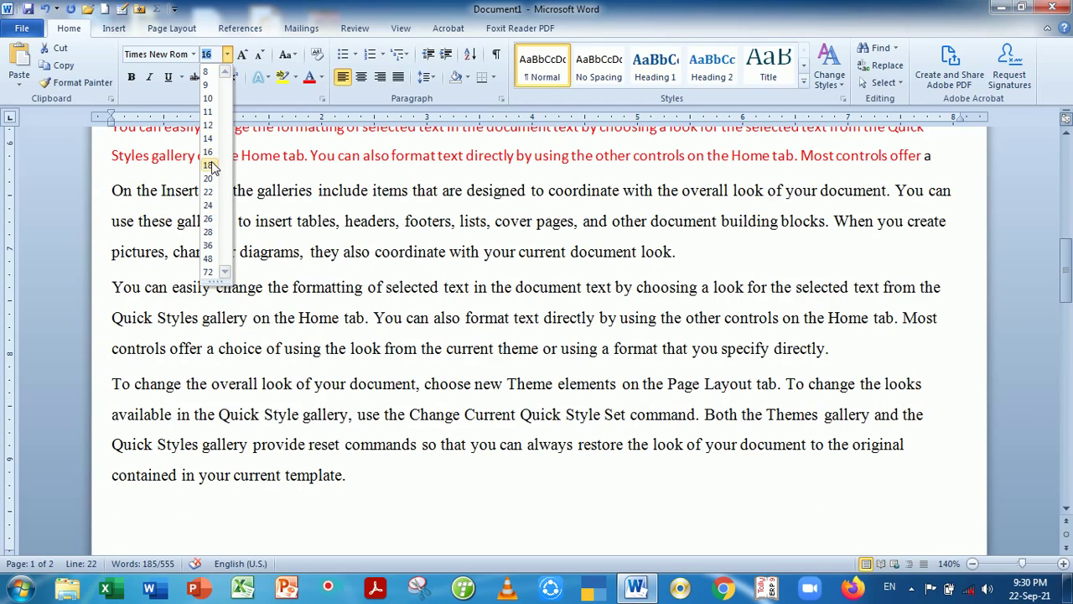
pyautogui.click(209, 165)
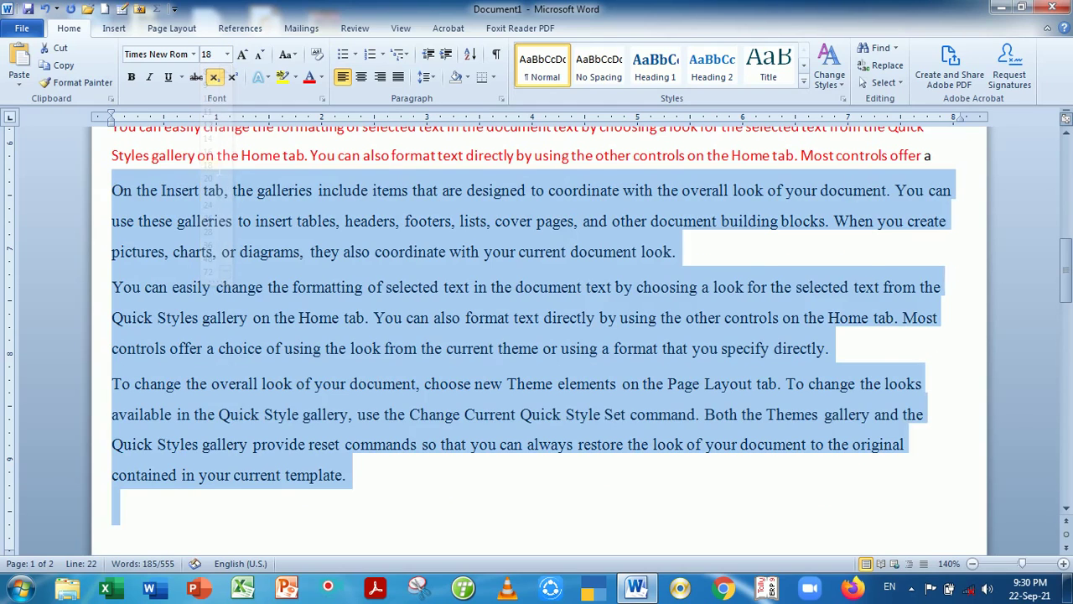
pyautogui.click(298, 287)
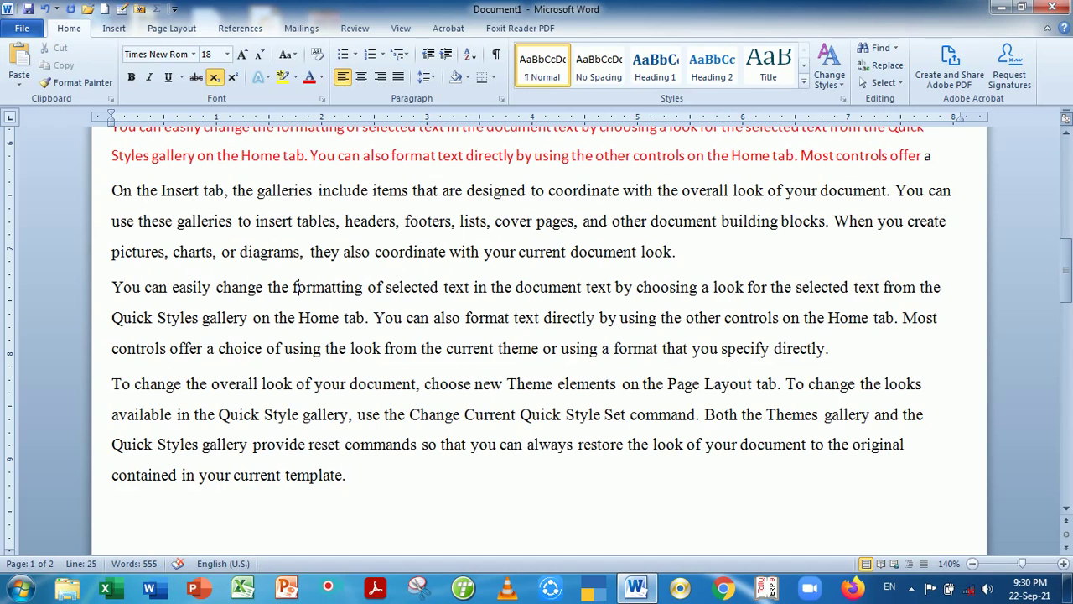
pyautogui.moveTo(112, 190); pyautogui.dragTo(410, 500)
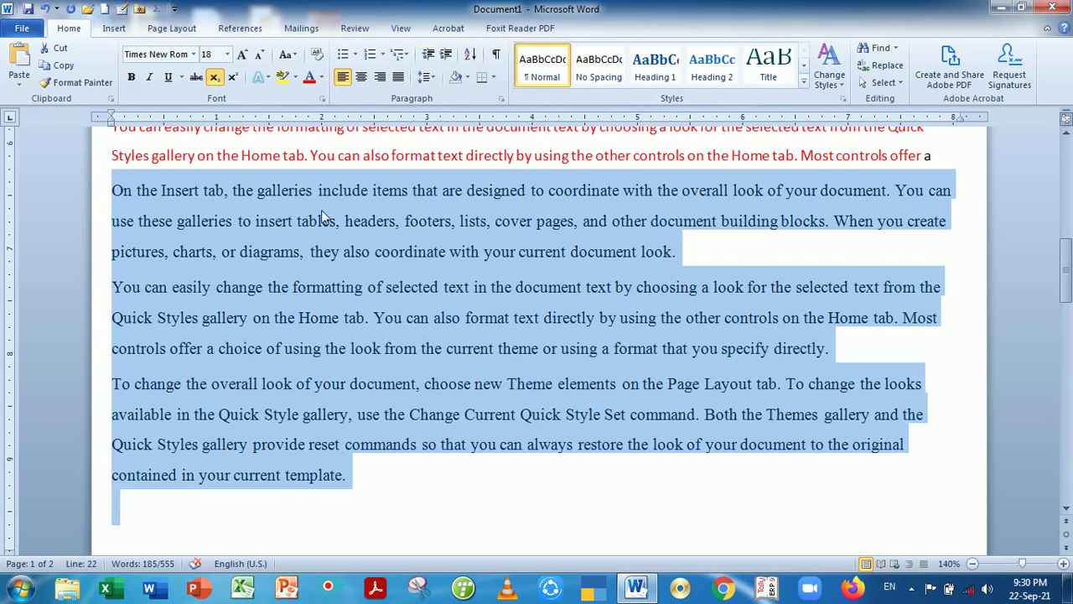
pyautogui.click(342, 285)
# Use Grow Font and Shrink Font on the 'On the Insert tab' paragraph until it reads 18 pt.
pyautogui.moveTo(111, 190); pyautogui.dragTo(512, 264)
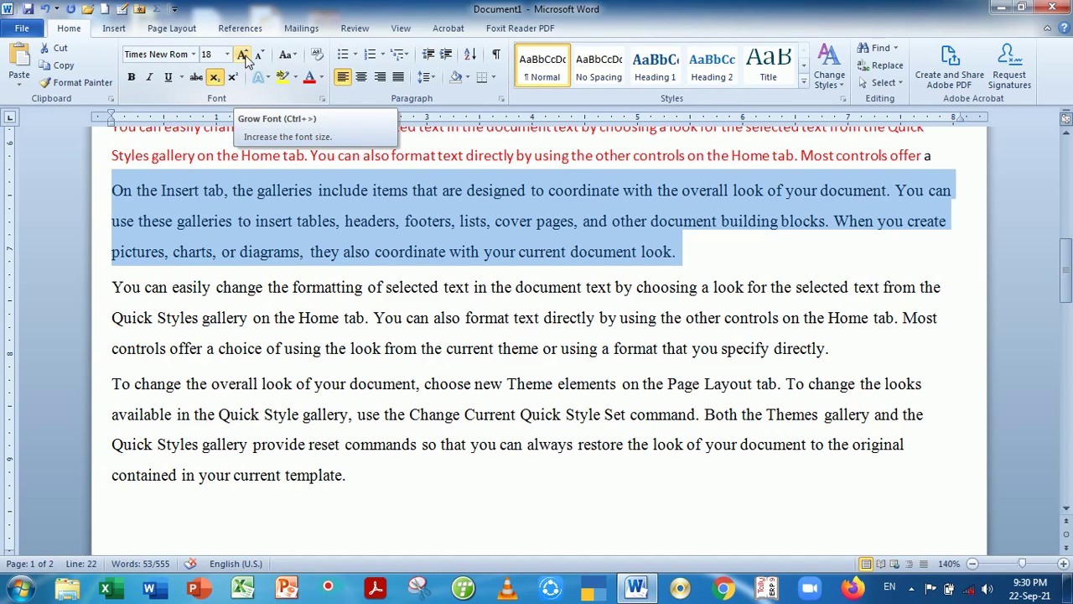
pyautogui.click(243, 55)
pyautogui.click(242, 54)
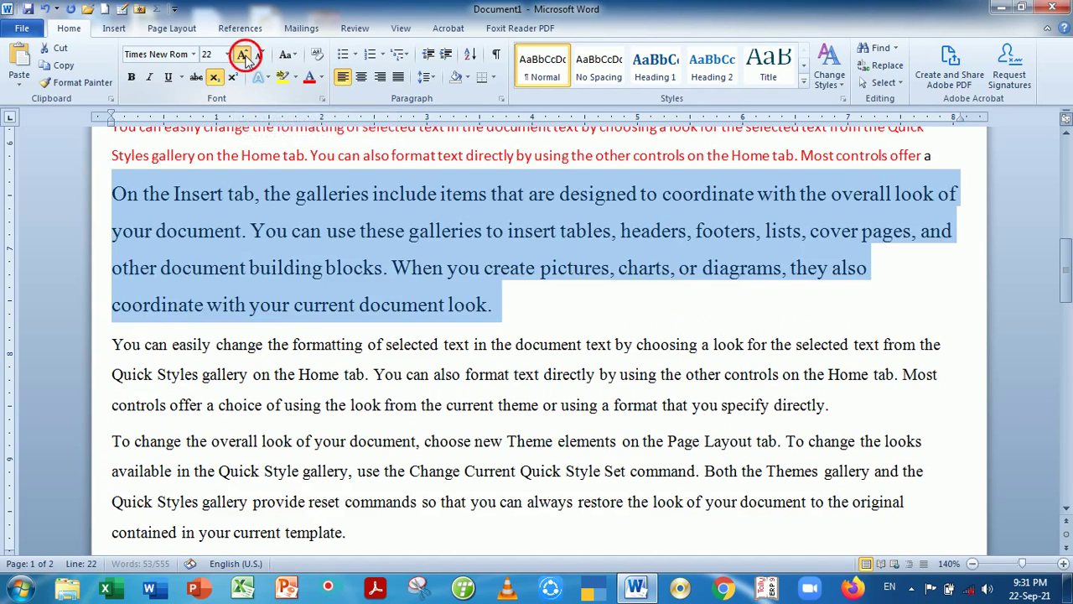
pyautogui.click(242, 55)
pyautogui.click(243, 55)
pyautogui.click(242, 55)
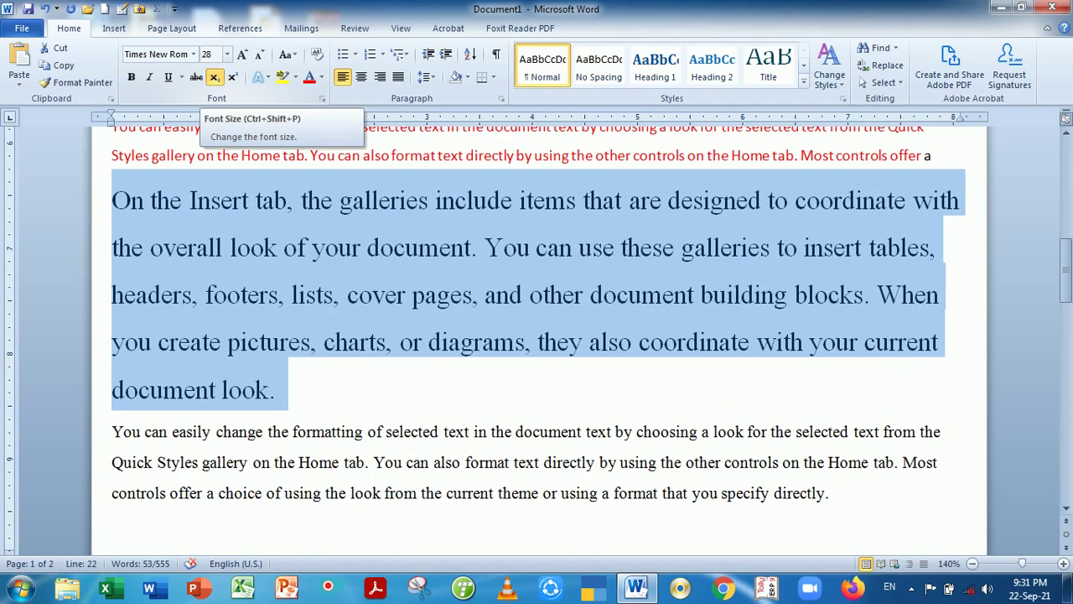
pyautogui.click(261, 54)
pyautogui.click(260, 55)
pyautogui.click(261, 54)
pyautogui.click(261, 55)
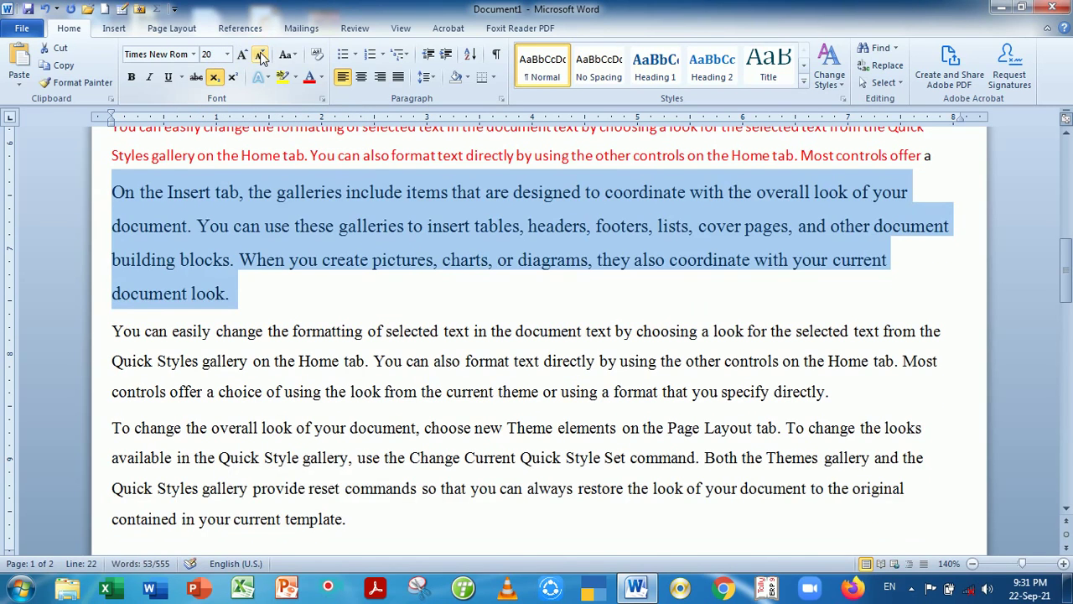
pyautogui.click(261, 54)
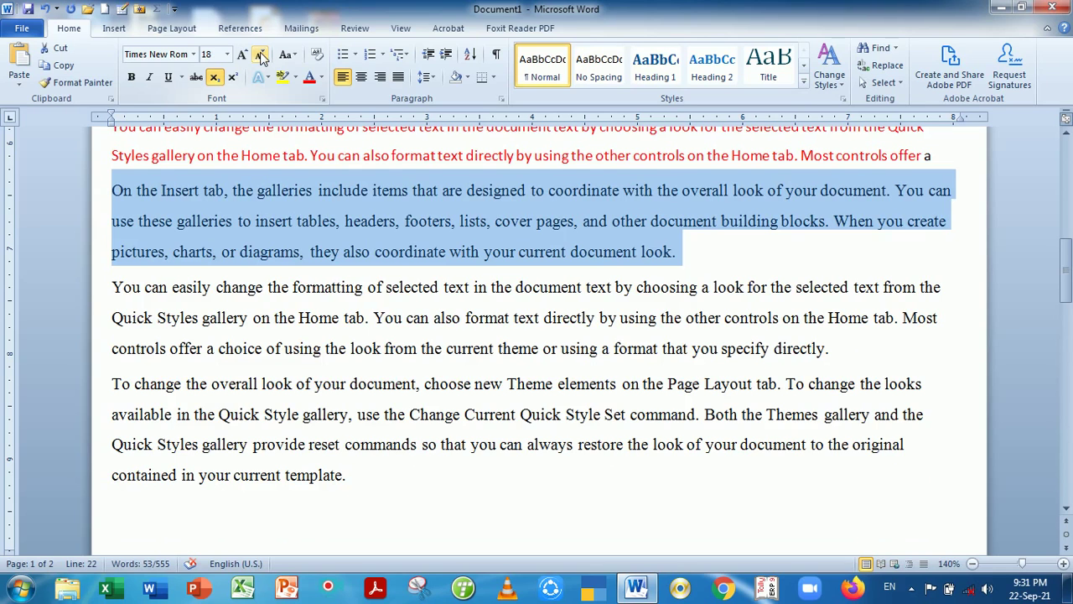
pyautogui.click(261, 55)
pyautogui.click(260, 55)
pyautogui.click(261, 55)
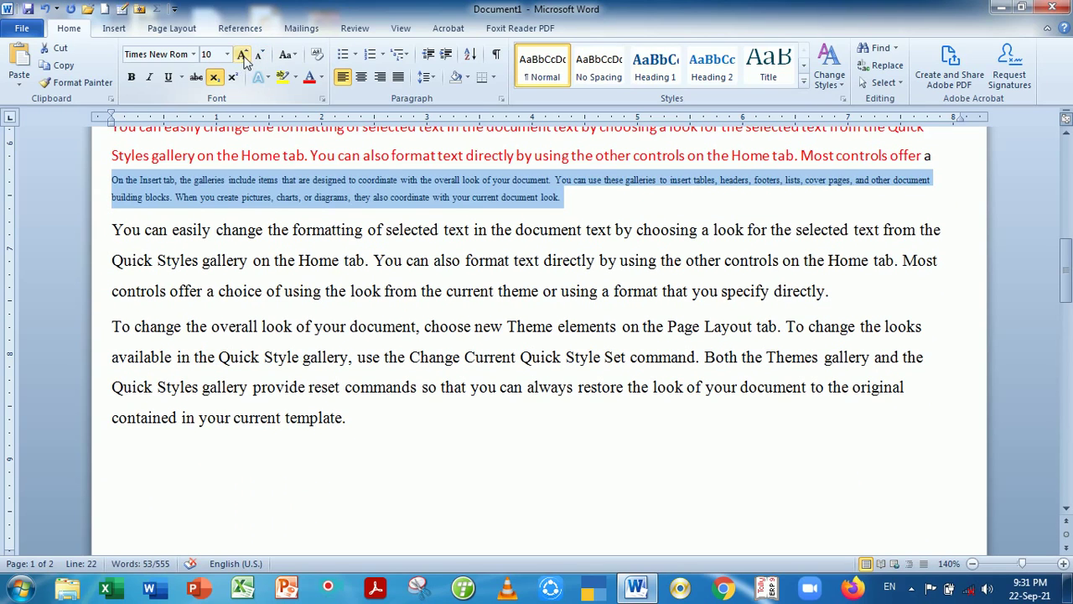
pyautogui.click(242, 54)
pyautogui.click(242, 55)
pyautogui.click(242, 55)
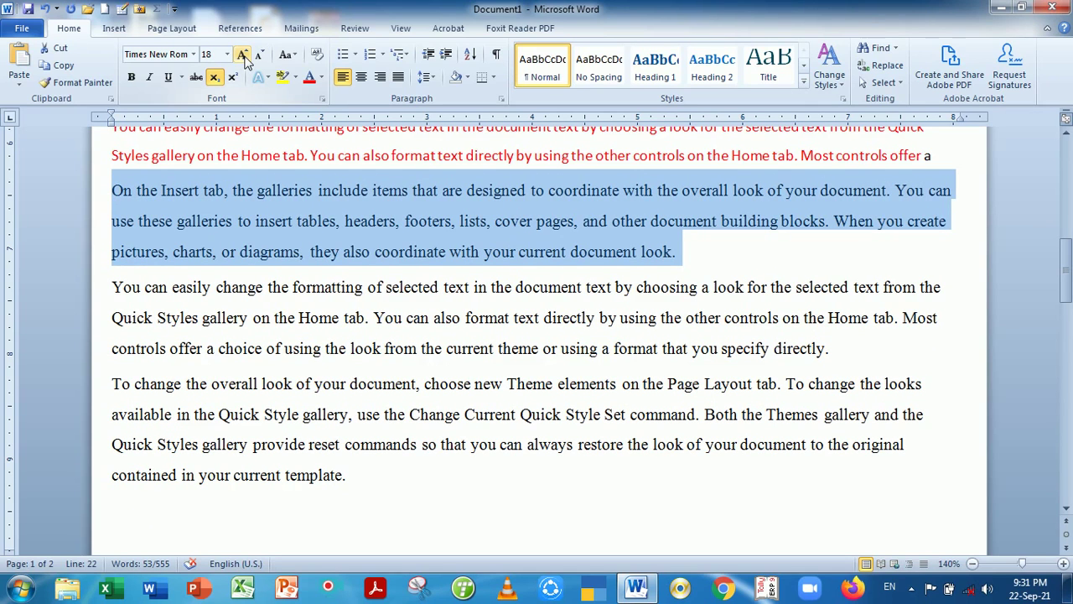
pyautogui.click(356, 318)
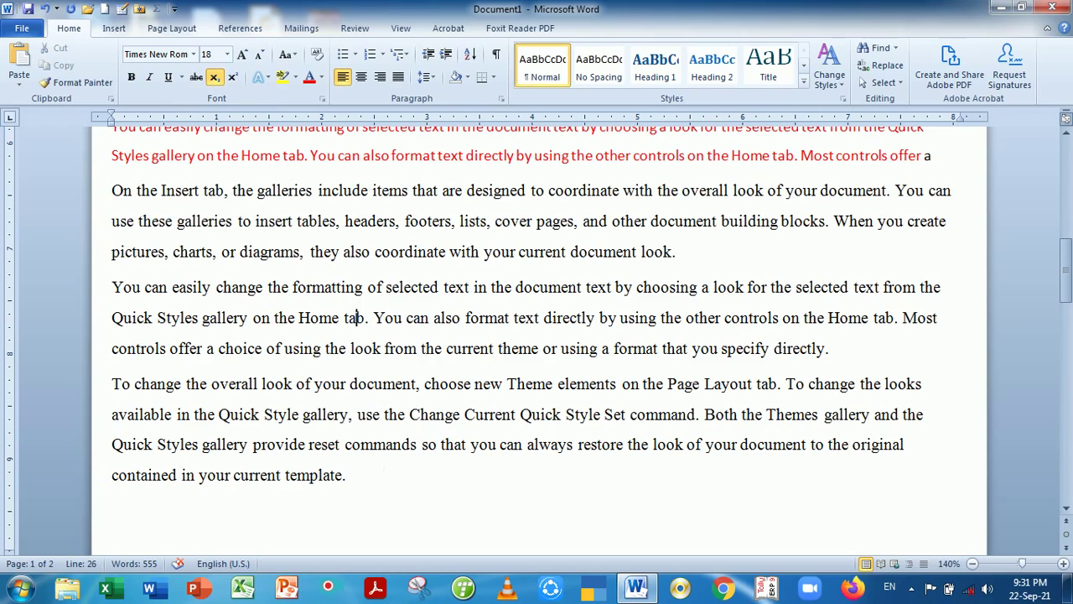
pyautogui.moveTo(112, 190)
pyautogui.mouseDown()
pyautogui.moveTo(371, 251)
pyautogui.moveTo(587, 285)
pyautogui.moveTo(687, 251)
pyautogui.mouseUp()
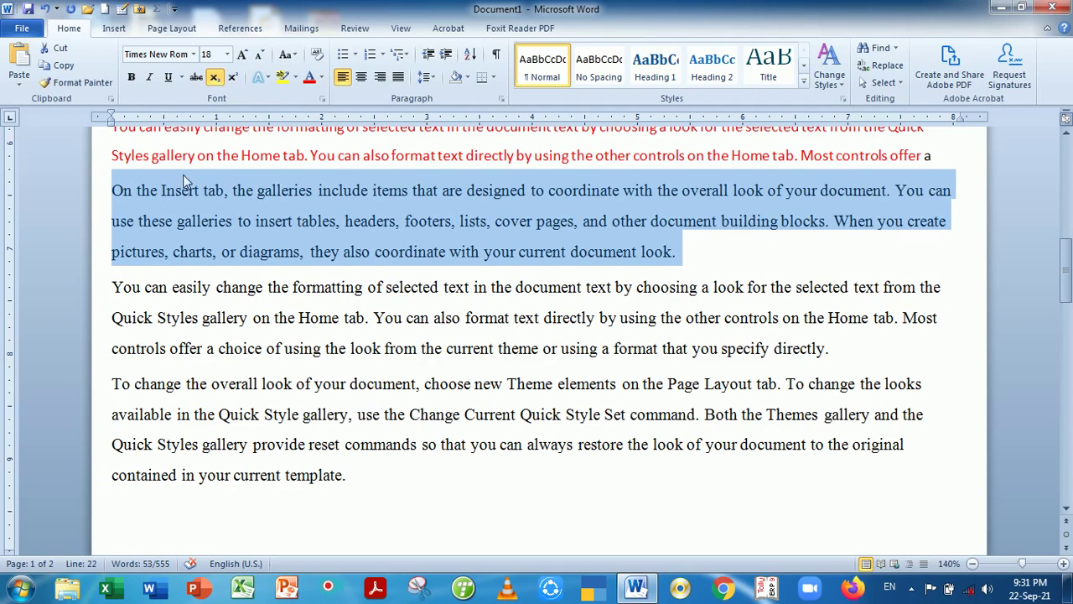
# Apply Bold and then Italic to the whole 18-pt 'On the Insert tab' paragraph.
pyautogui.click(132, 77)
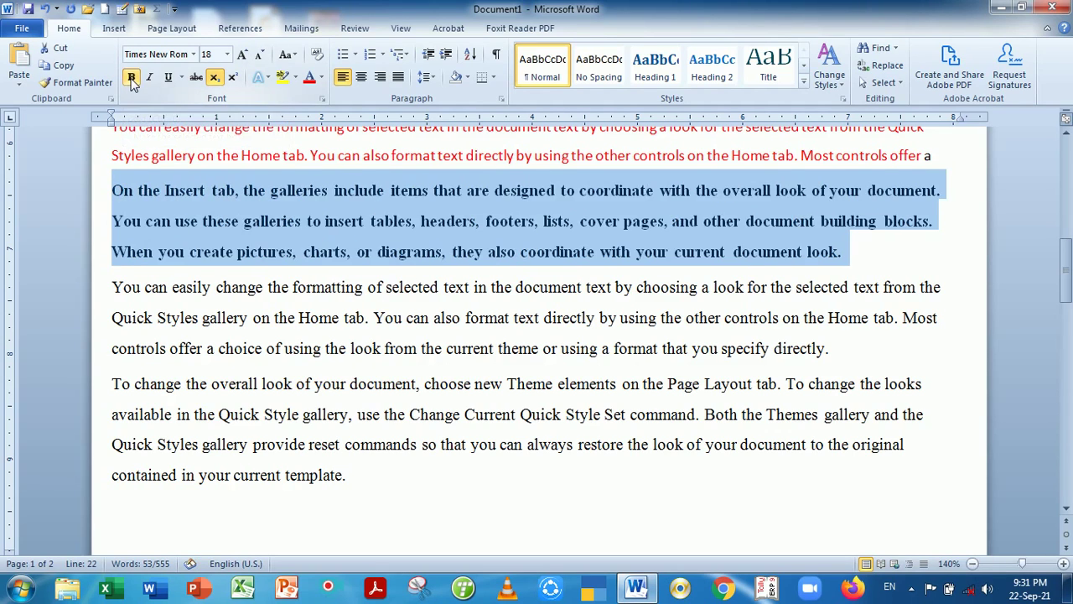
pyautogui.click(347, 251)
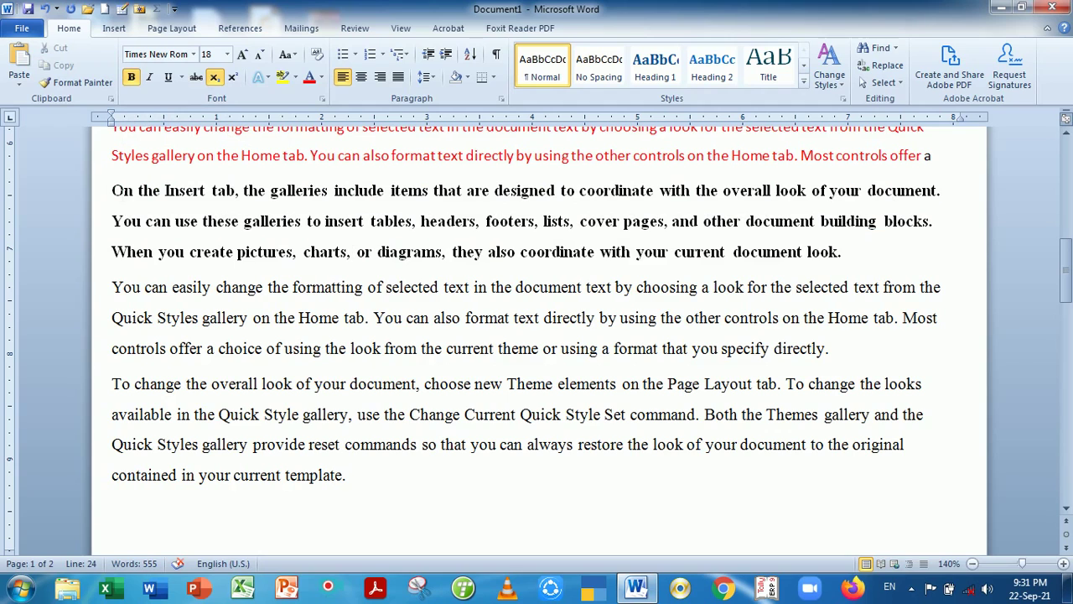
pyautogui.moveTo(112, 190)
pyautogui.mouseDown()
pyautogui.moveTo(732, 251)
pyautogui.moveTo(849, 251)
pyautogui.mouseUp()
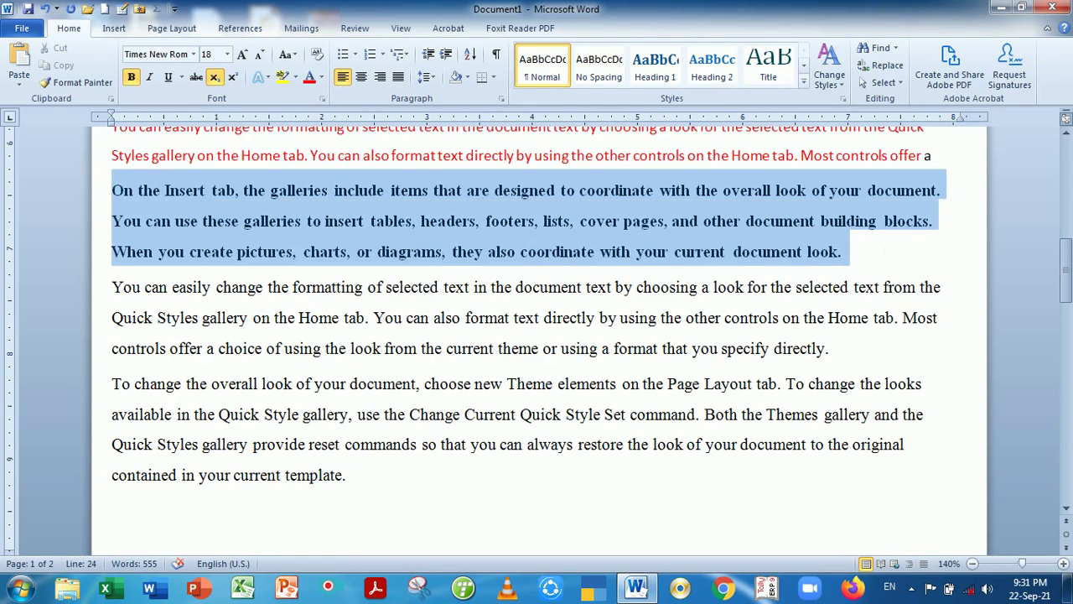
pyautogui.click(149, 76)
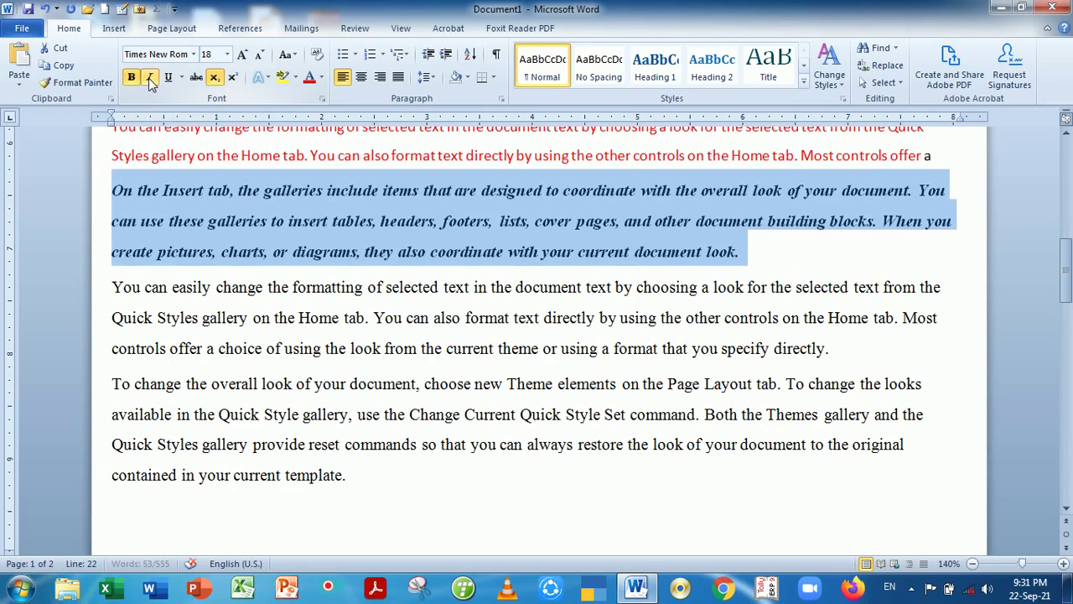
pyautogui.click(418, 287)
pyautogui.press('Down')
pyautogui.press('Down')
pyautogui.press('Down')
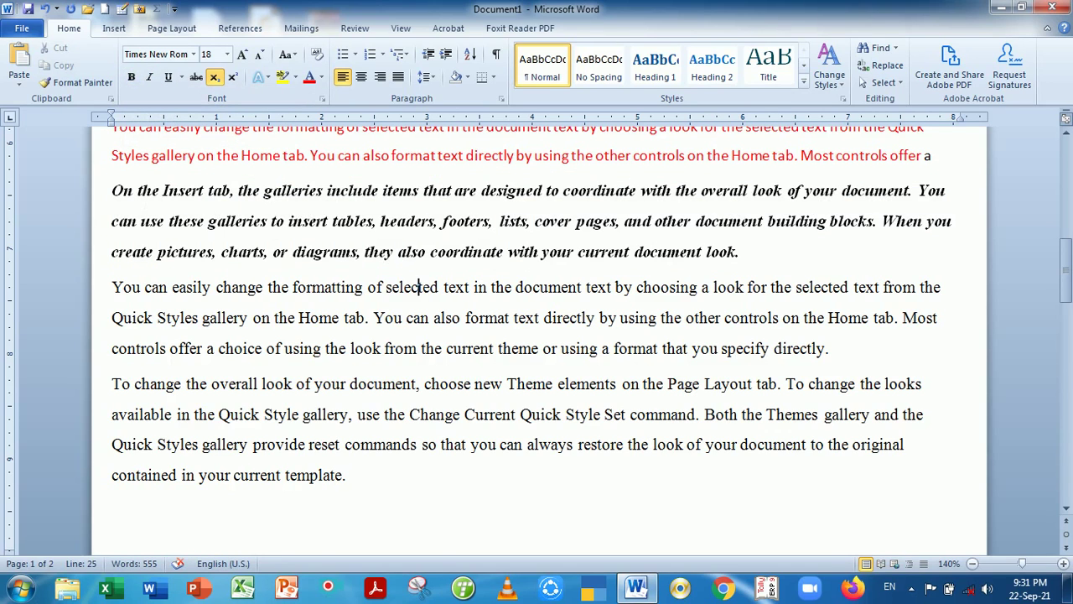
pyautogui.moveTo(111, 190); pyautogui.dragTo(740, 252)
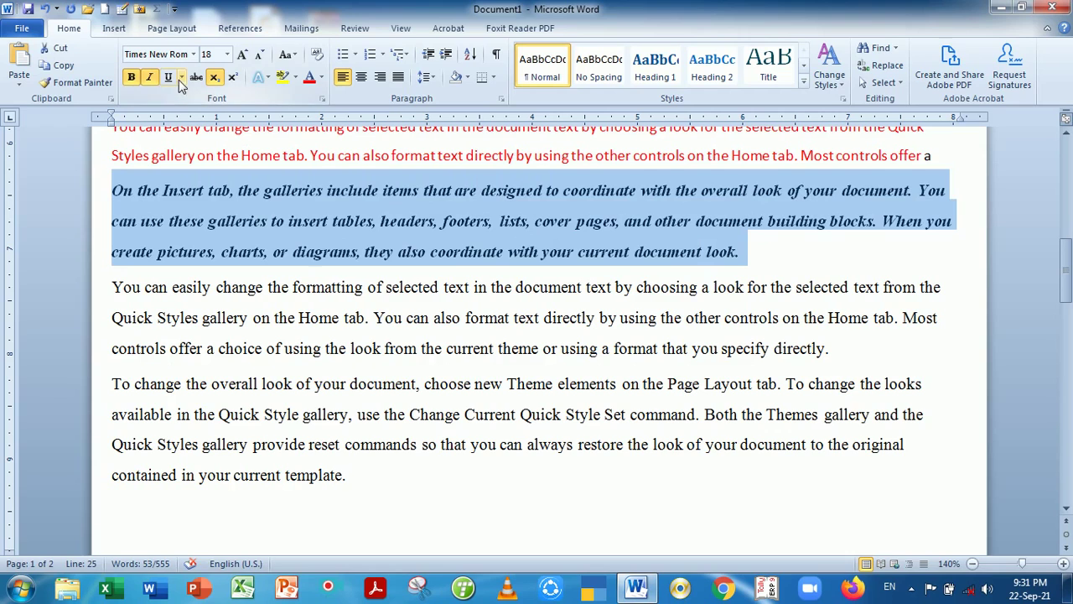
pyautogui.click(295, 251)
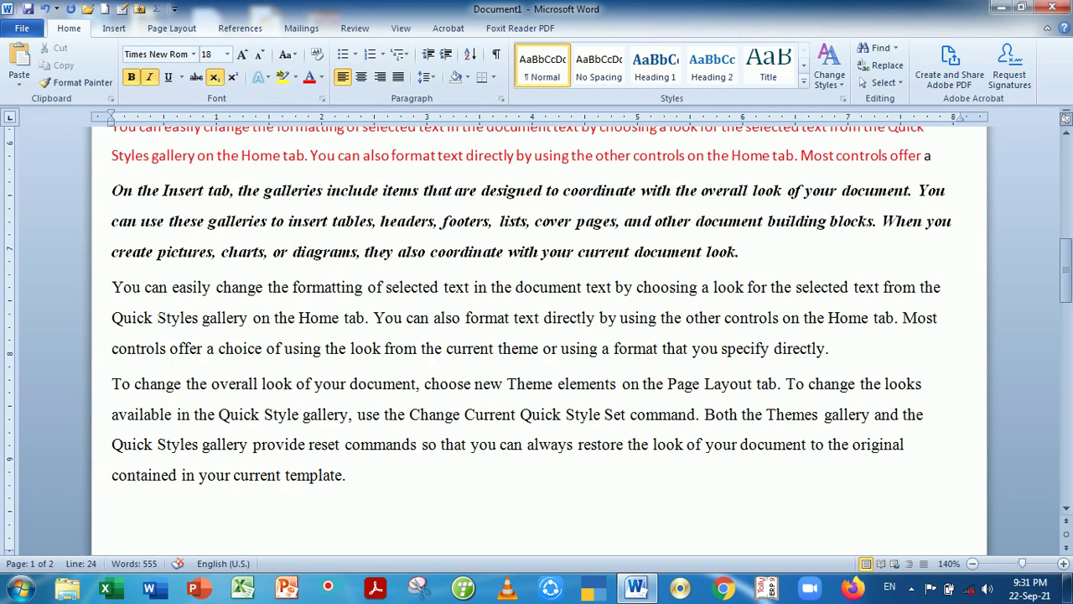
# Apply a single-line underline to the whole 18-pt 'You can easily change the formatting' paragraph.
pyautogui.moveTo(111, 287); pyautogui.dragTo(585, 286)
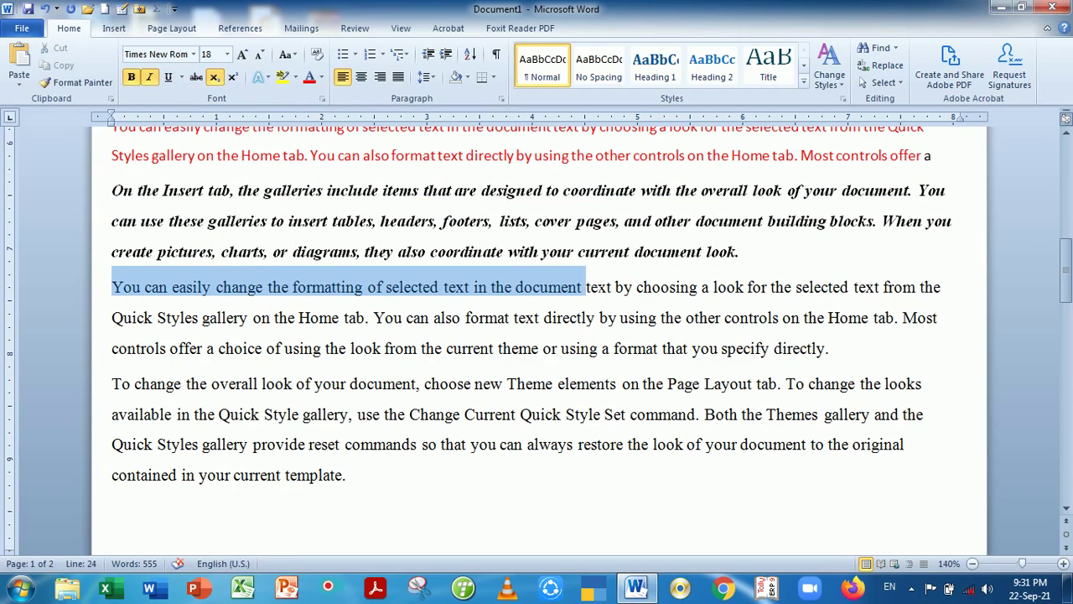
pyautogui.moveTo(585, 287)
pyautogui.mouseDown()
pyautogui.moveTo(937, 317)
pyautogui.moveTo(830, 348)
pyautogui.mouseUp()
pyautogui.moveTo(944, 348); pyautogui.dragTo(944, 347)
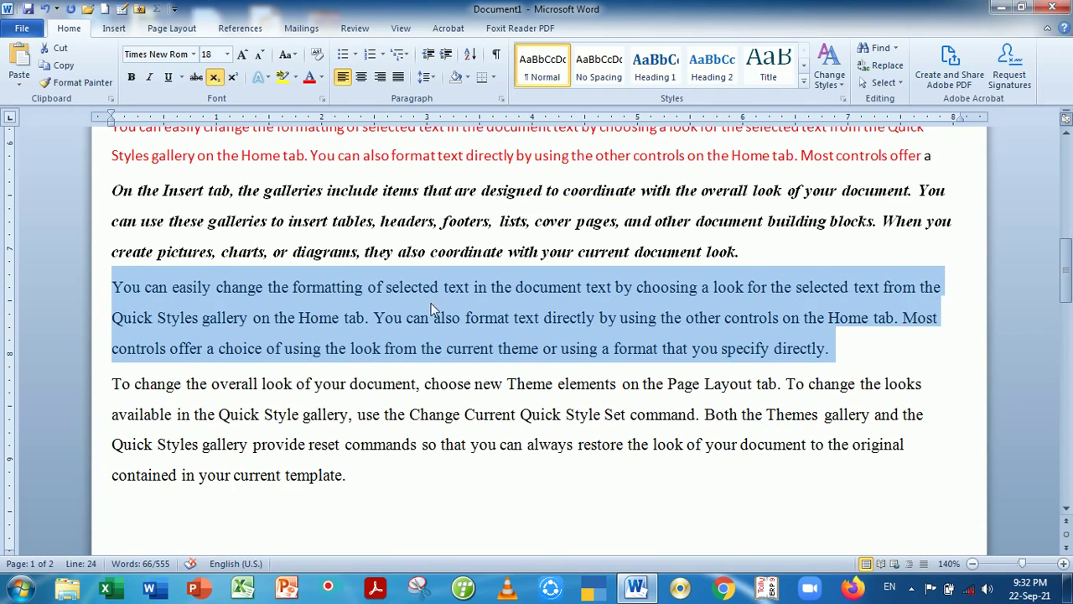
pyautogui.click(181, 77)
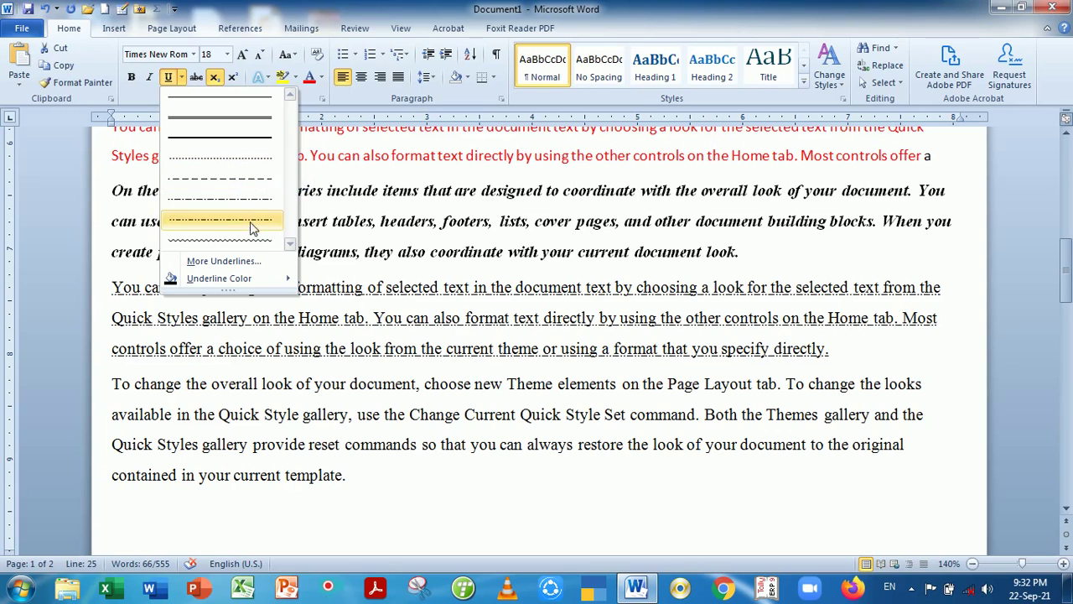
pyautogui.click(212, 99)
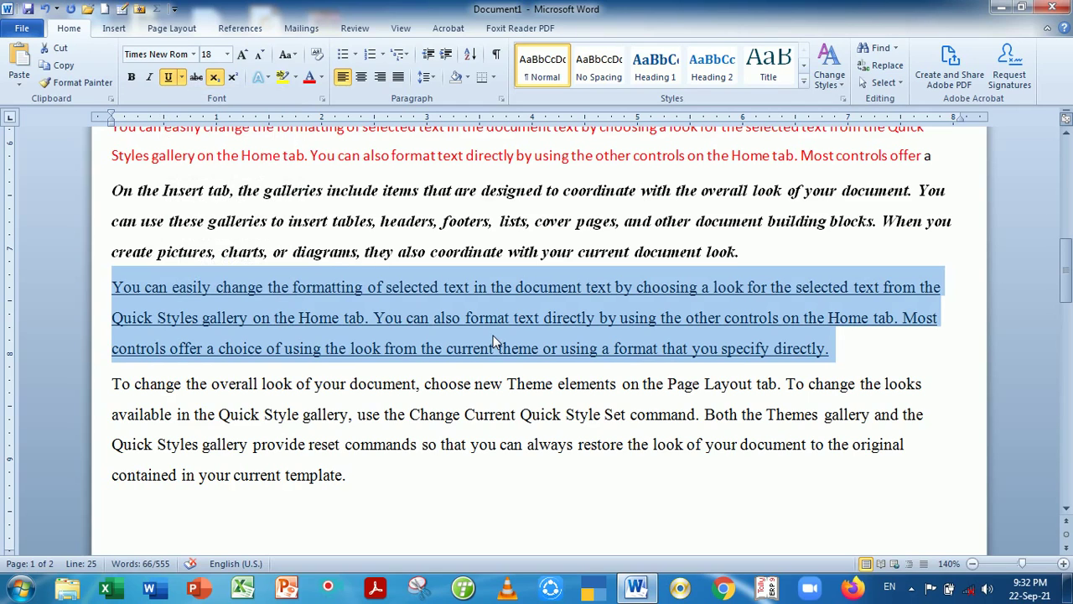
pyautogui.click(466, 312)
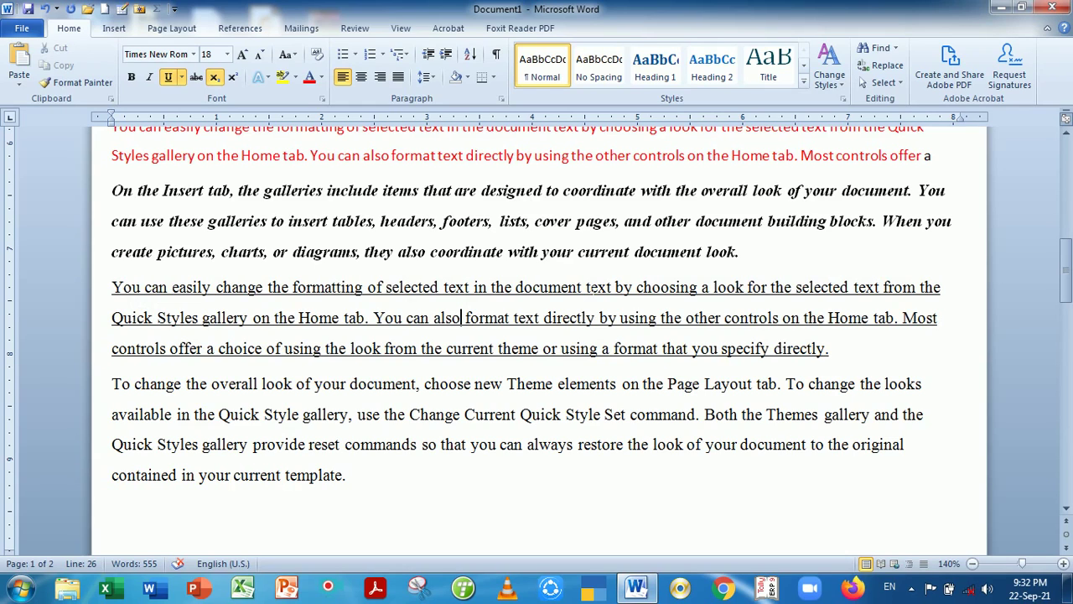
pyautogui.click(586, 287)
# Replace 'choose' with 'dilhid' before 'new Theme elements' and select ', dilhid'.
pyautogui.click(471, 383)
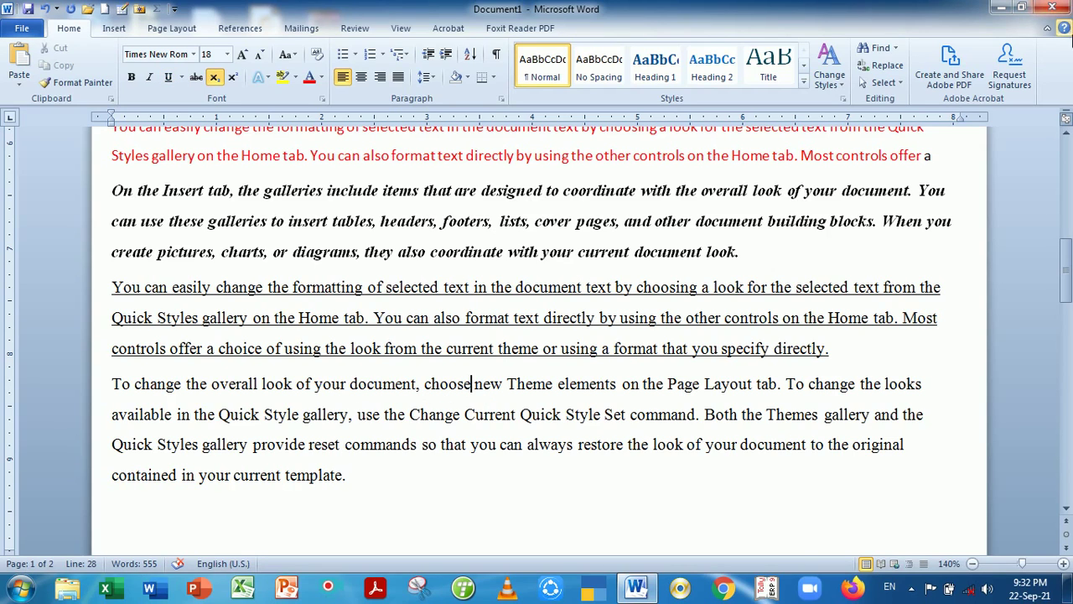
pyautogui.press('BackSpace')
pyautogui.press('BackSpace')
pyautogui.press('BackSpace')
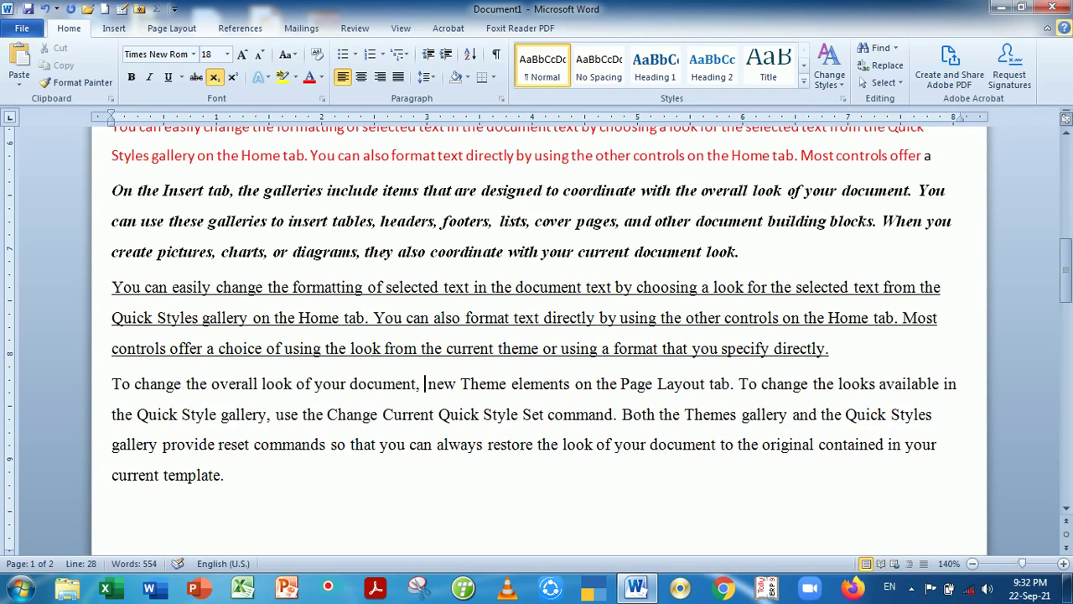
pyautogui.write('d')
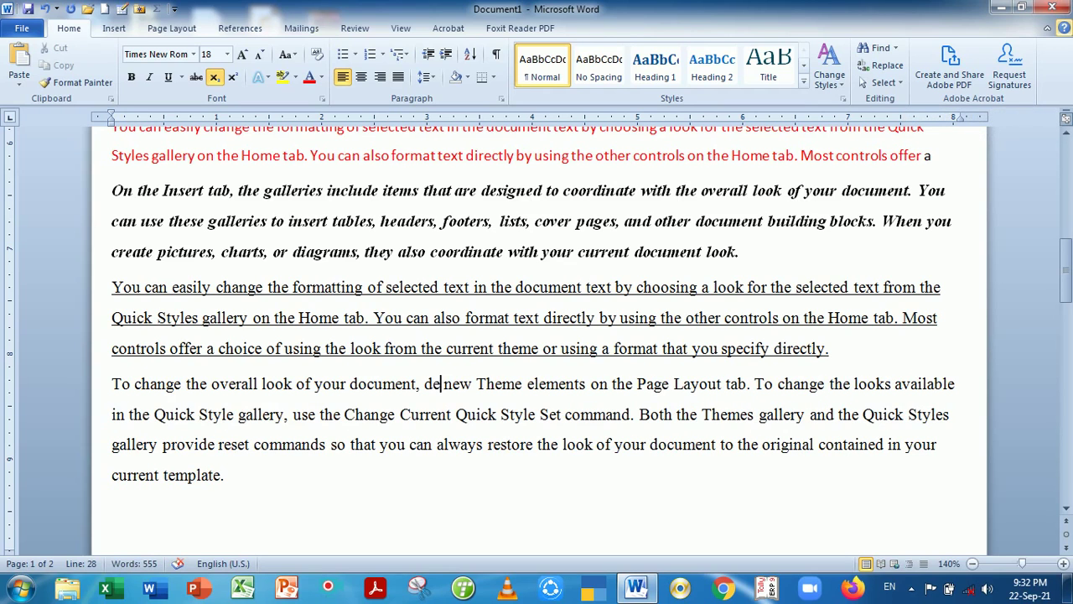
pyautogui.write('ilhid')
pyautogui.press('Return')
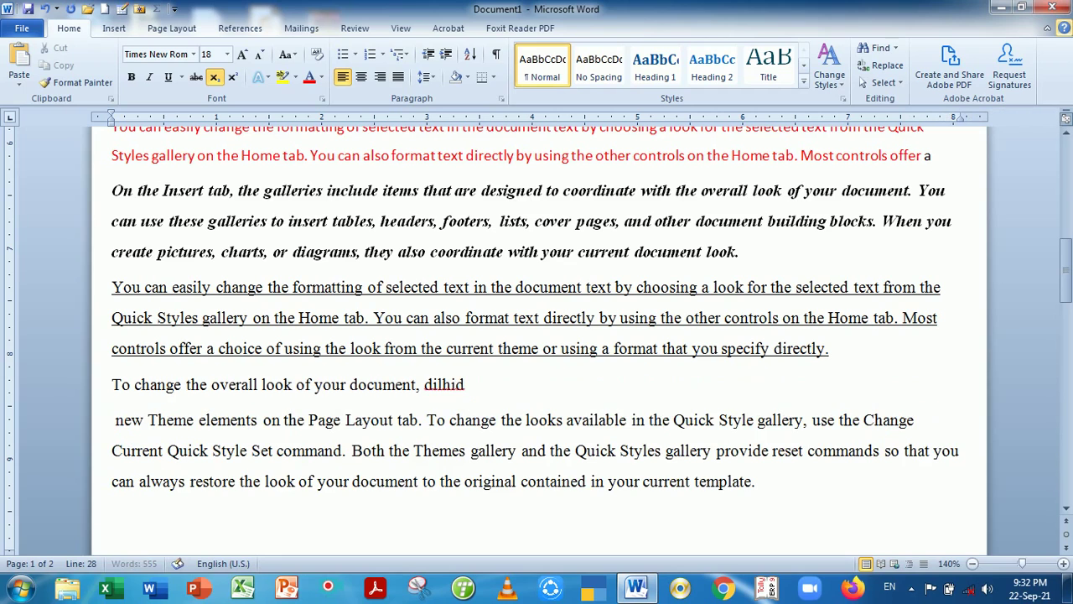
pyautogui.write('\\')
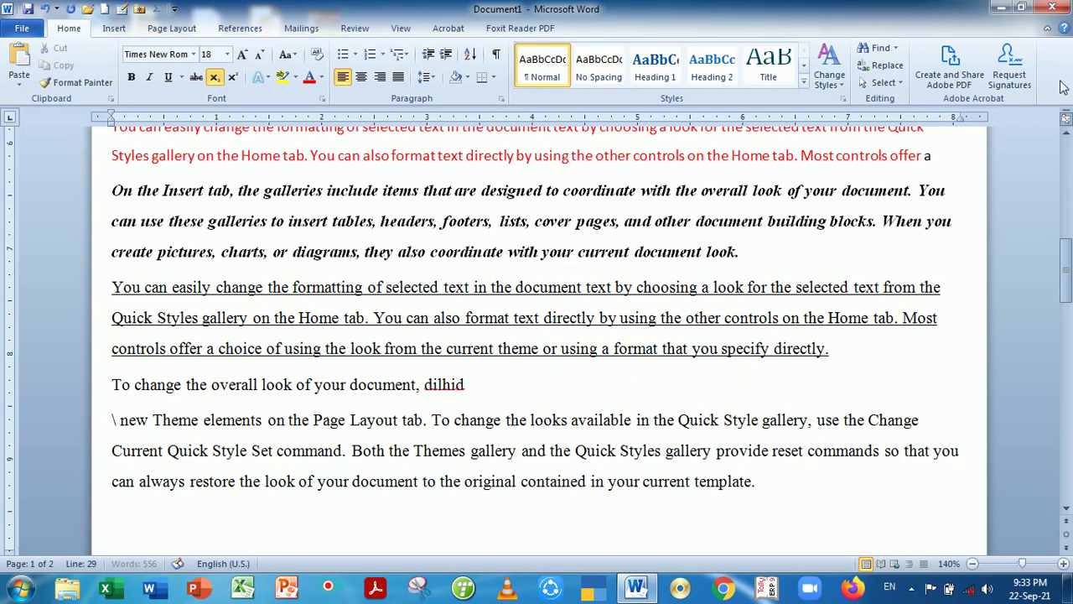
pyautogui.press('BackSpace')
pyautogui.press('BackSpace')
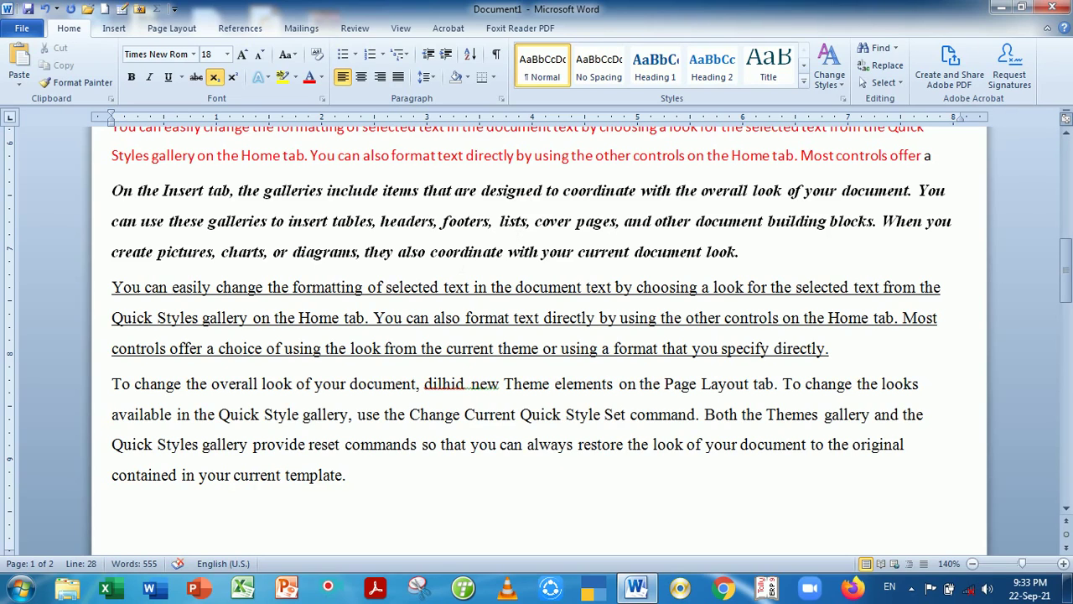
pyautogui.hotkey('ctrl', 'shift', 'Left')
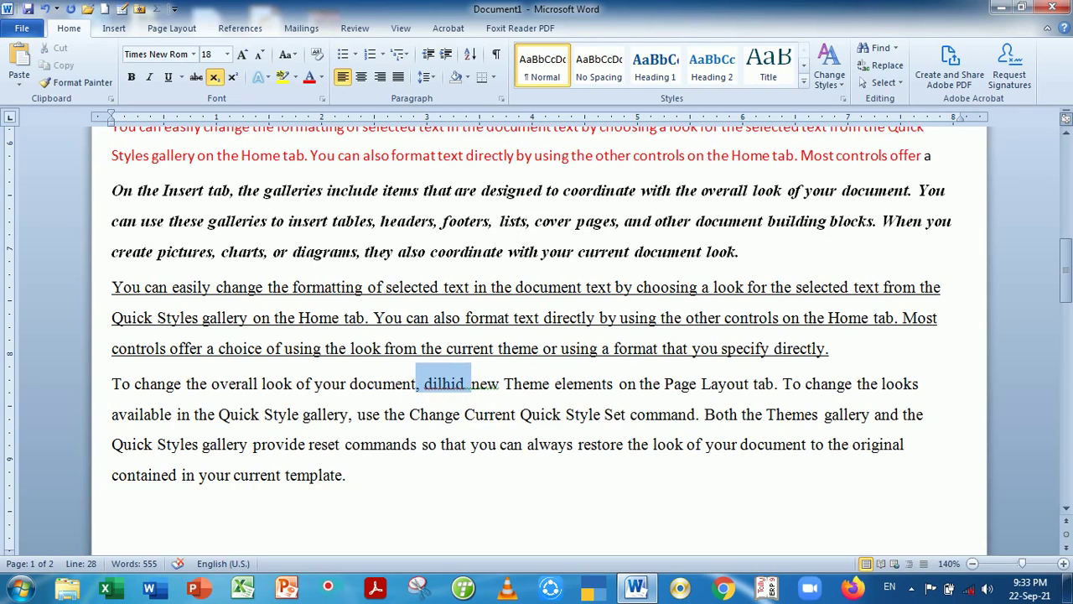
# Strike through the selected ', dilhid' text and colour it red.
pyautogui.click(198, 78)
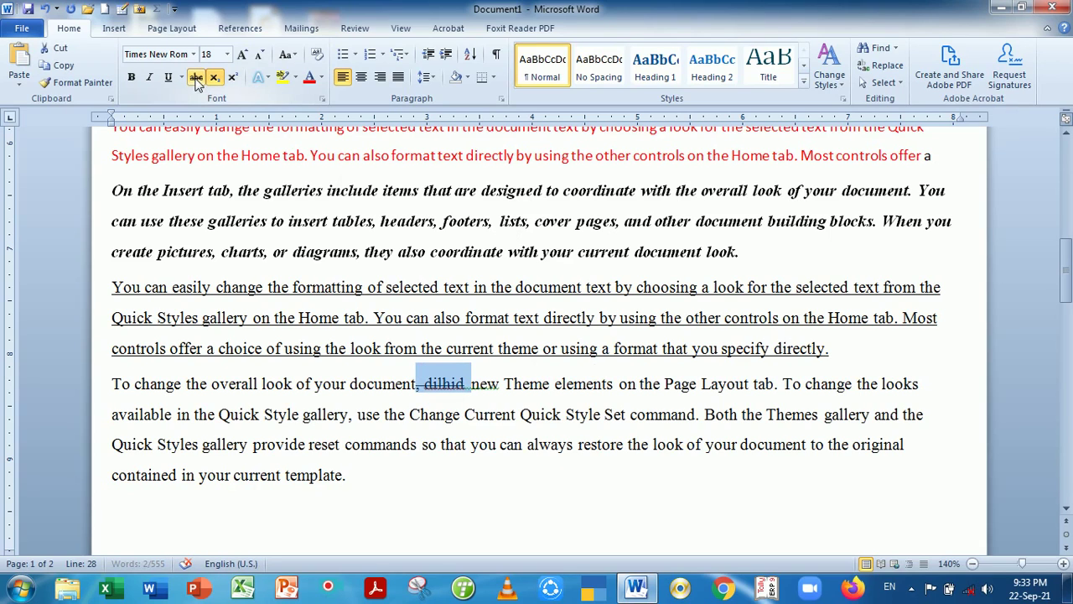
pyautogui.click(321, 77)
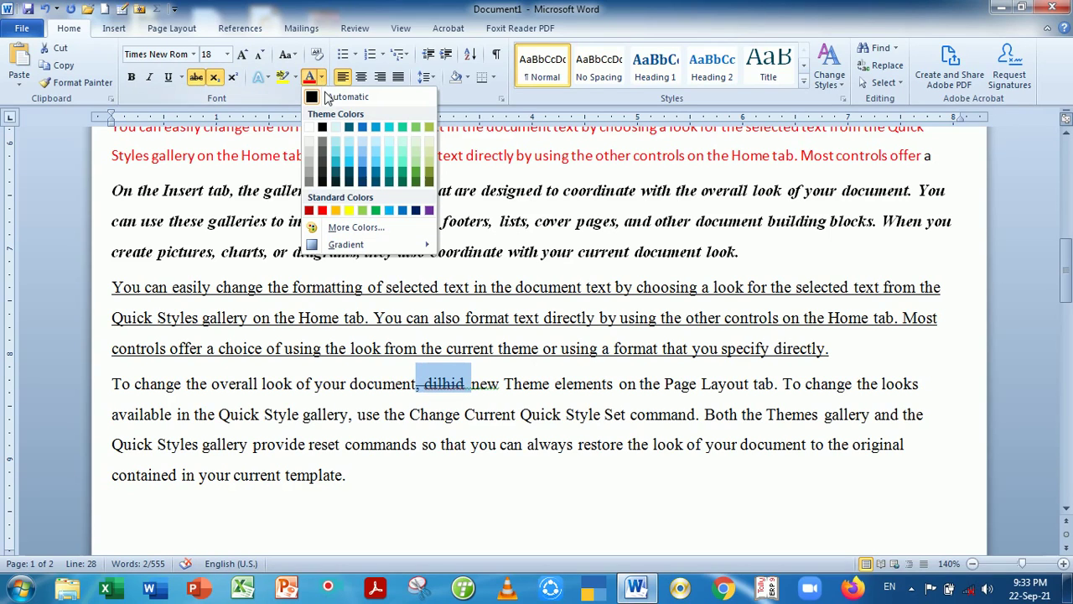
pyautogui.click(322, 211)
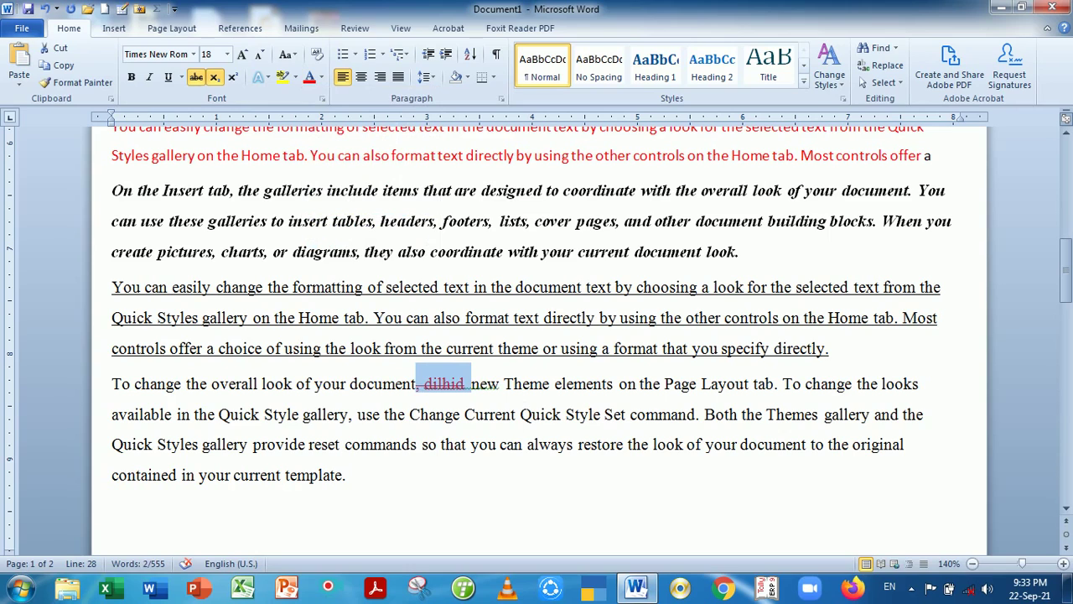
pyautogui.click(516, 414)
pyautogui.click(471, 383)
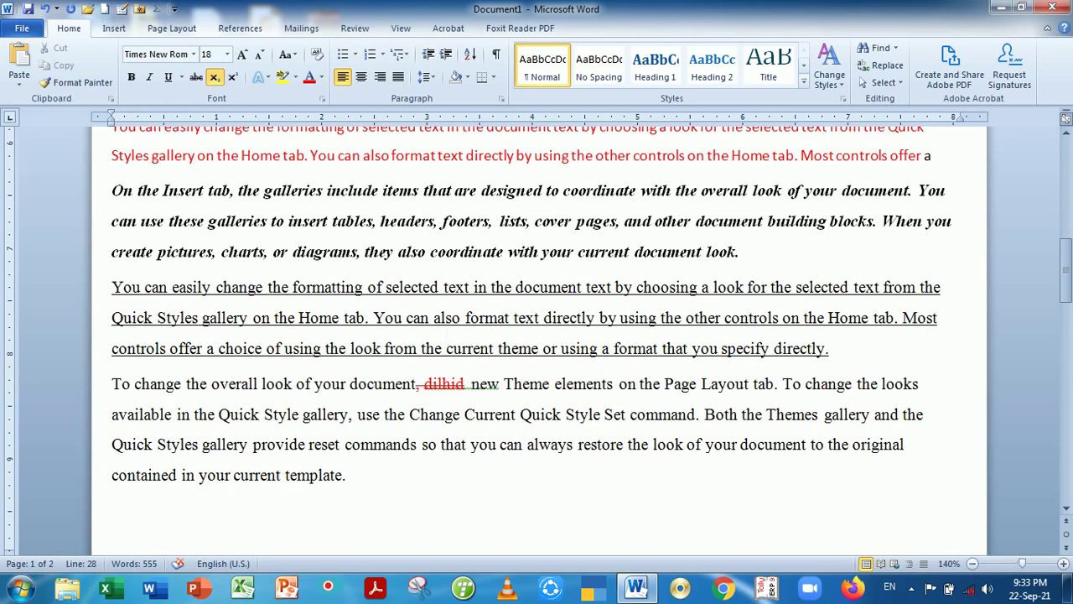
# Turn off subscript on the word 'dilhid' so it returns to normal size.
pyautogui.moveTo(466, 318); pyautogui.dragTo(509, 317)
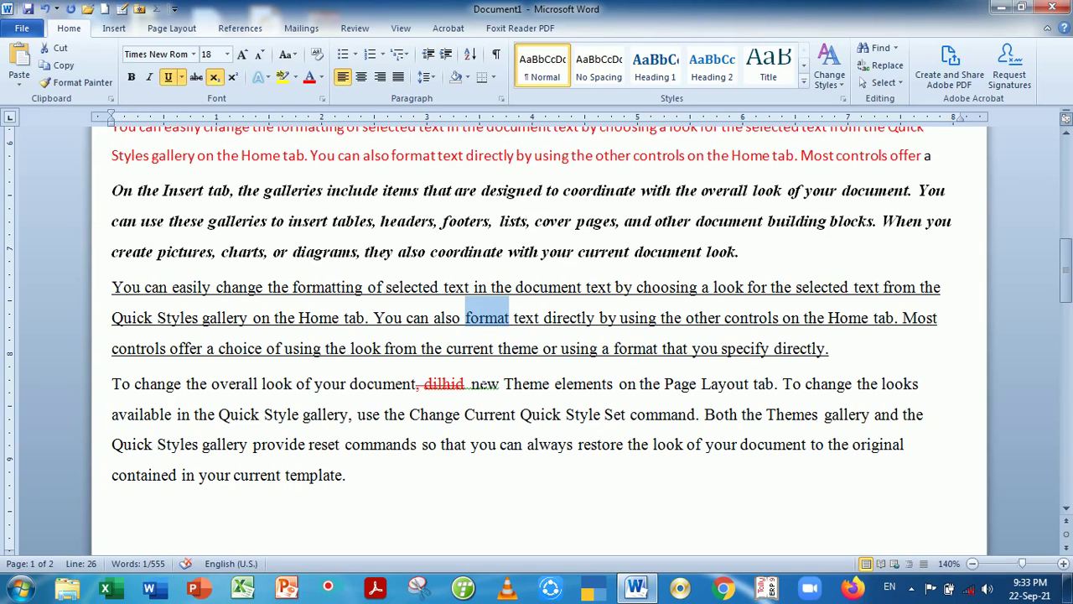
pyautogui.click(472, 383)
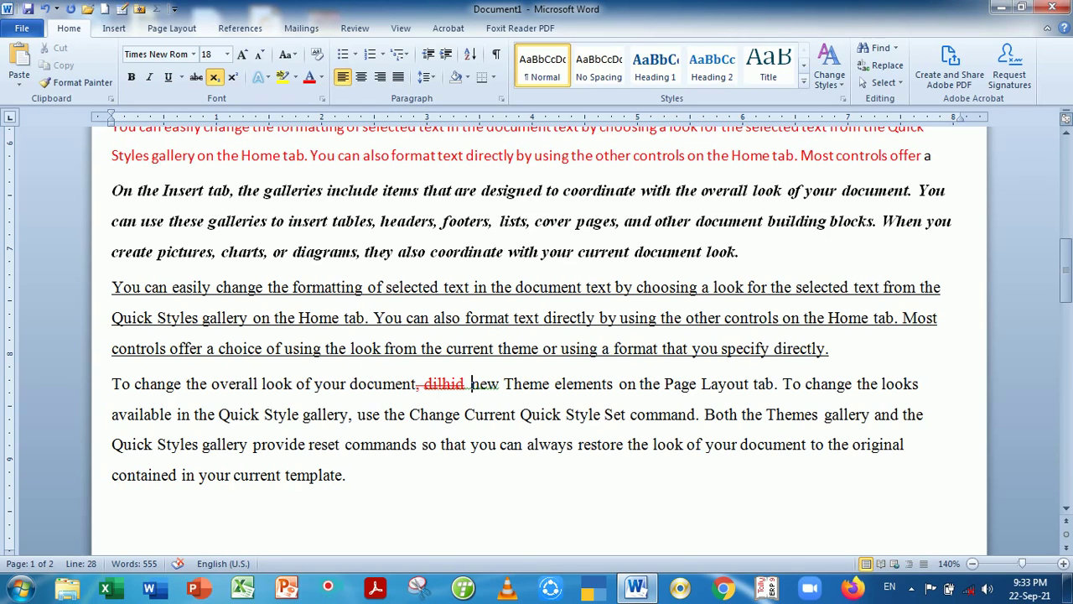
pyautogui.moveTo(424, 383); pyautogui.dragTo(466, 383)
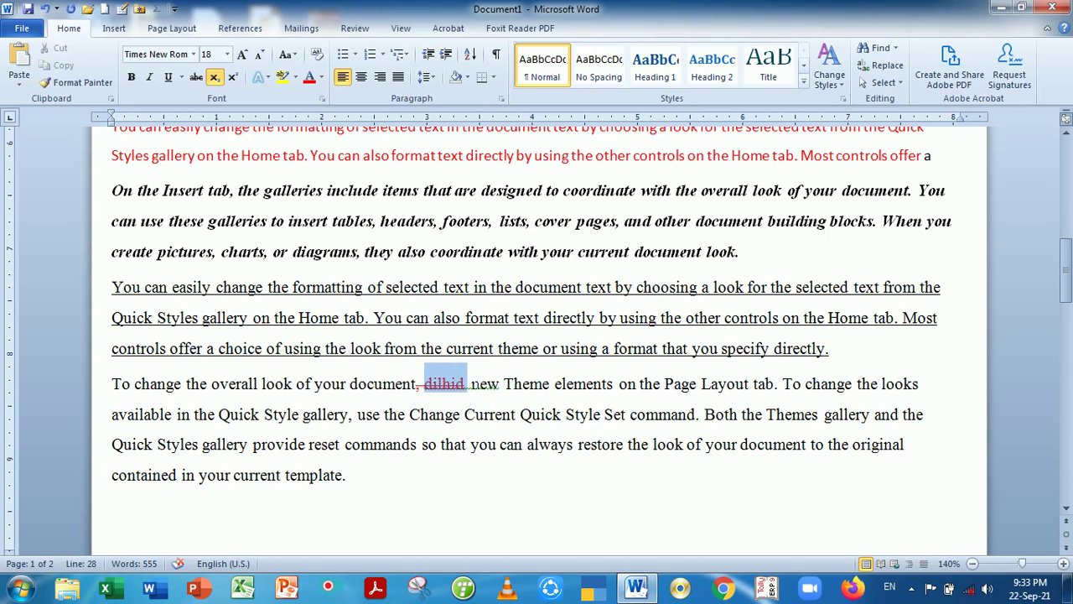
pyautogui.click(465, 414)
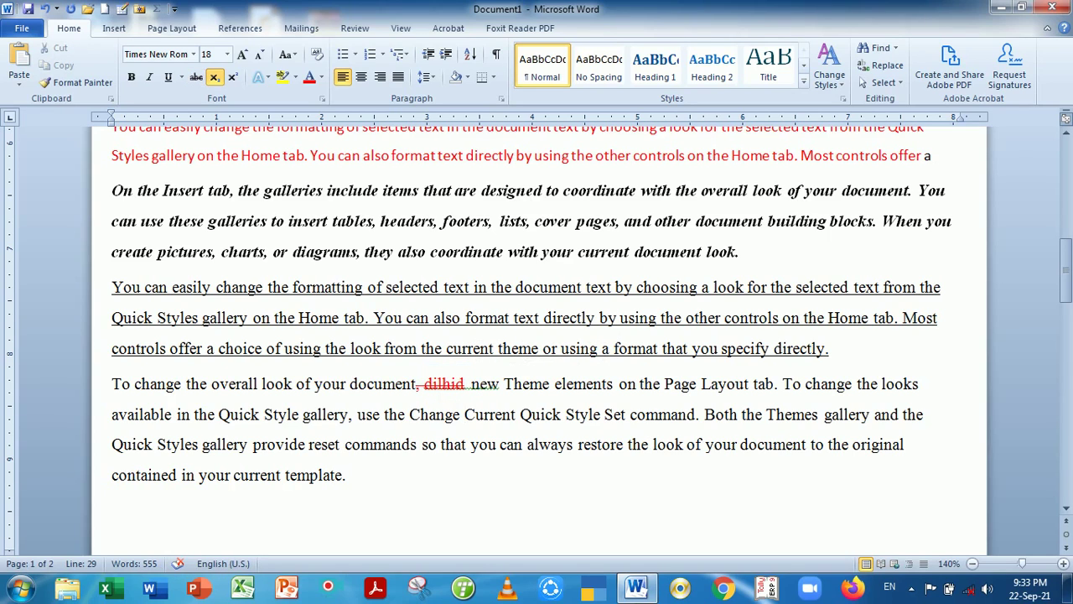
pyautogui.moveTo(425, 383); pyautogui.dragTo(465, 386)
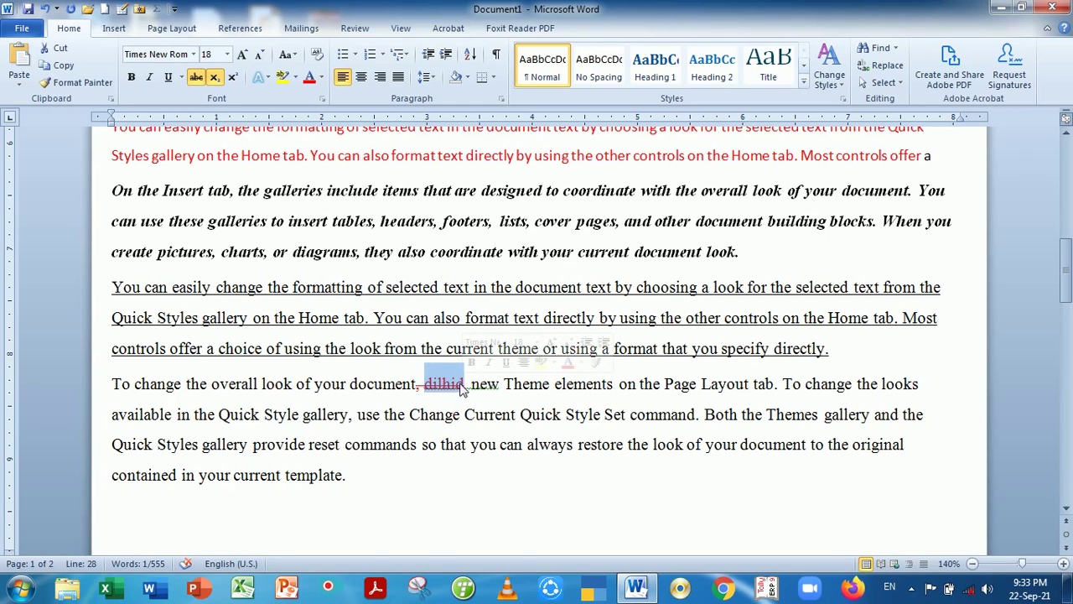
pyautogui.click(217, 75)
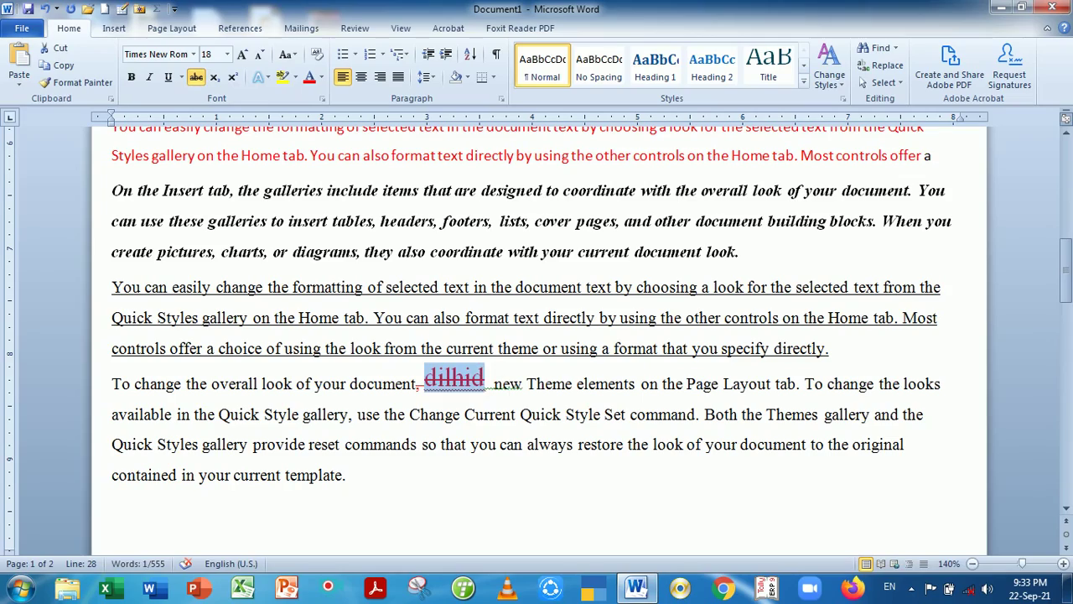
pyautogui.click(503, 383)
pyautogui.scroll(1, 503, 383)
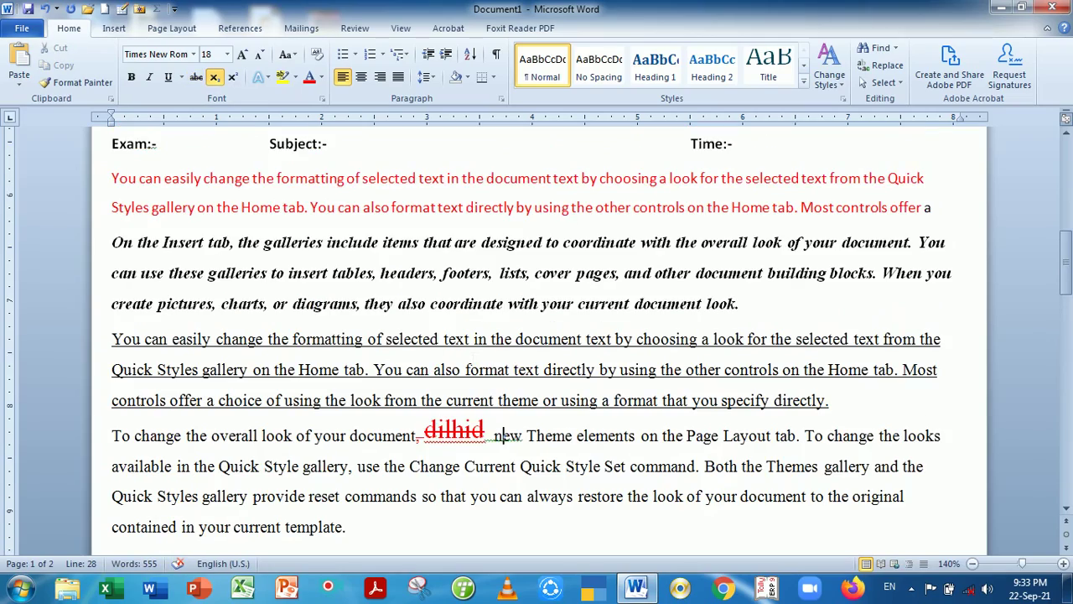
pyautogui.scroll(2, 536, 335)
pyautogui.scroll(1, 537, 336)
pyautogui.scroll(-5, 536, 335)
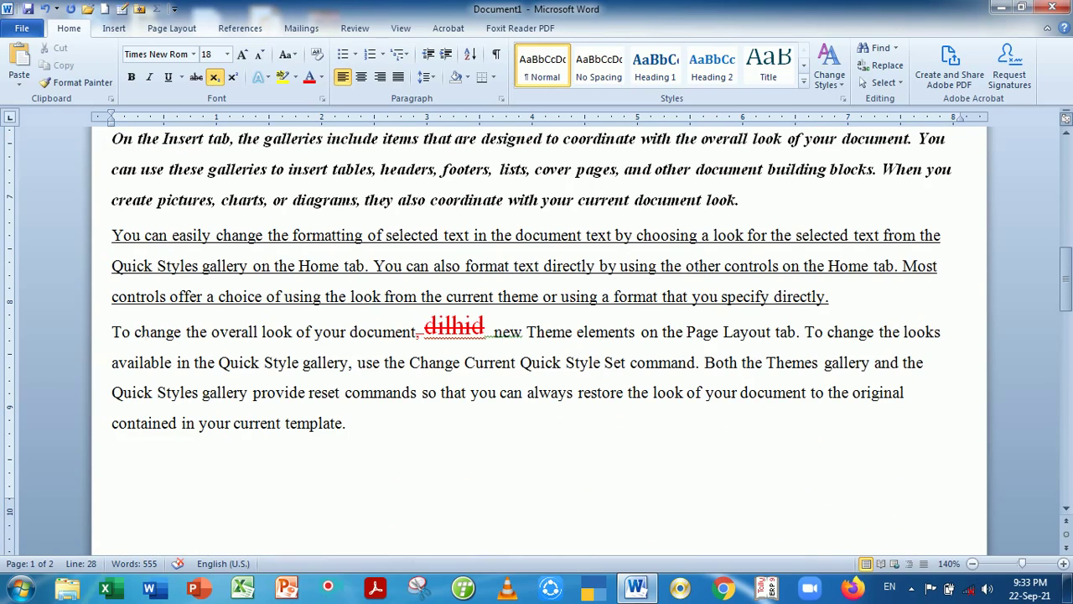
# Clear all formatting from the last 'To change the overall look' paragraph.
pyautogui.moveTo(113, 331); pyautogui.dragTo(118, 457)
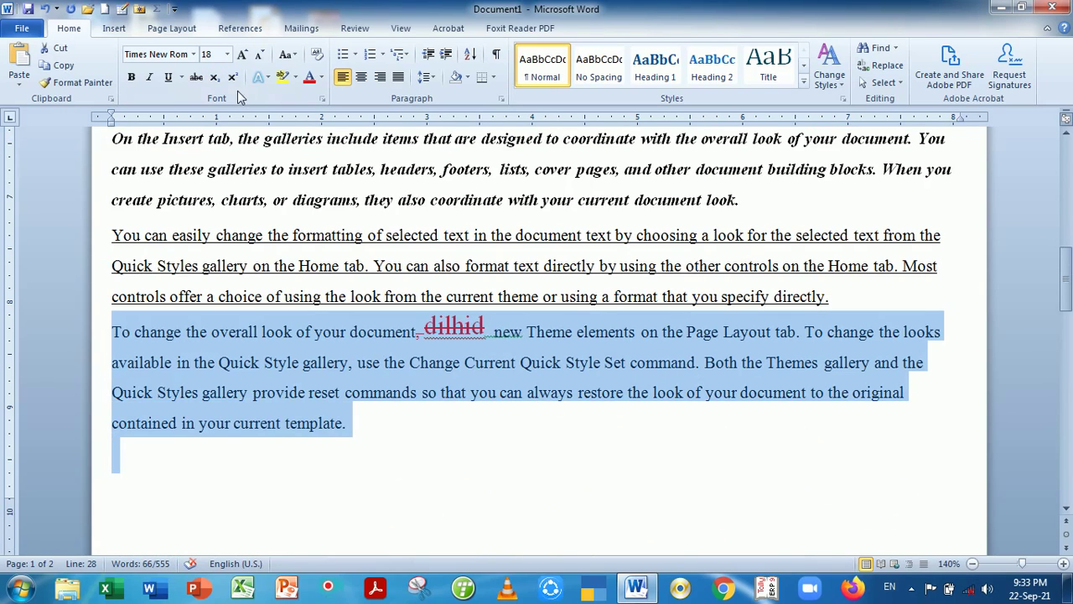
pyautogui.click(215, 78)
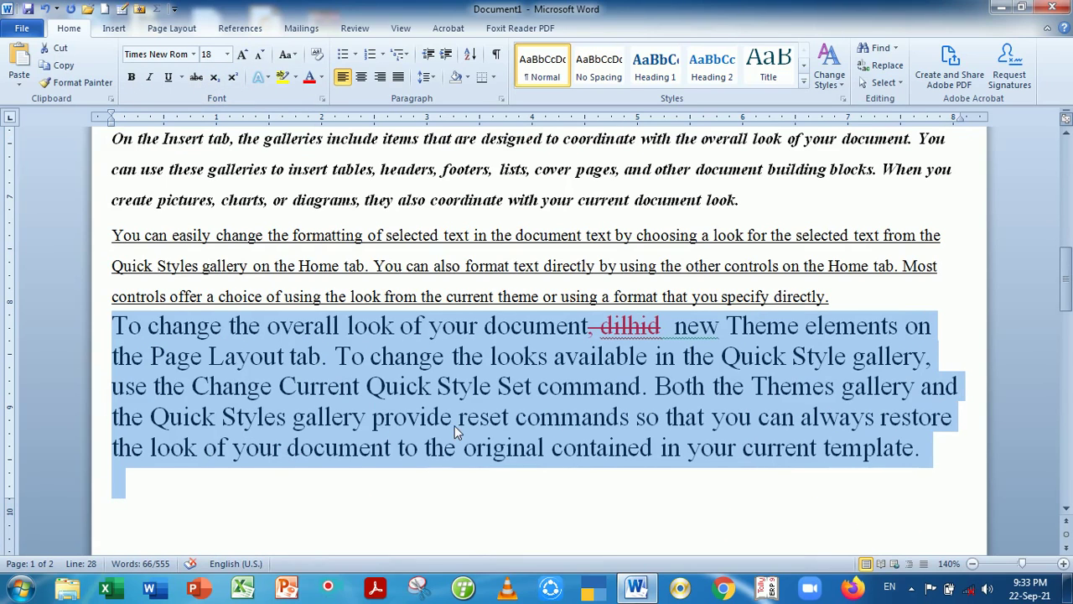
pyautogui.click(454, 425)
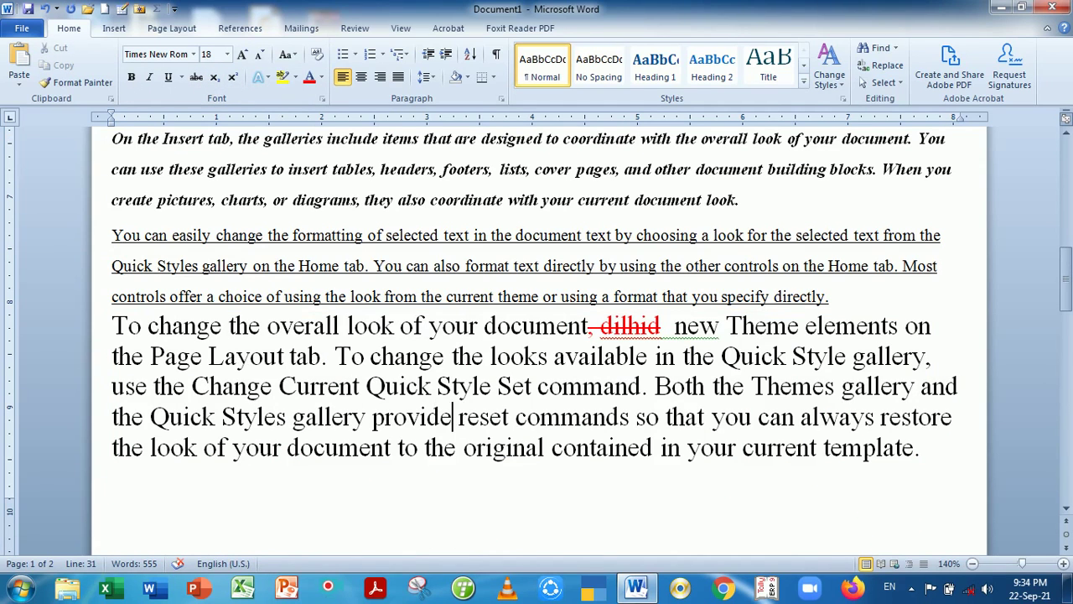
# Resize that paragraph's text to 16 pt and start a new line below it.
pyautogui.moveTo(114, 325); pyautogui.dragTo(122, 484)
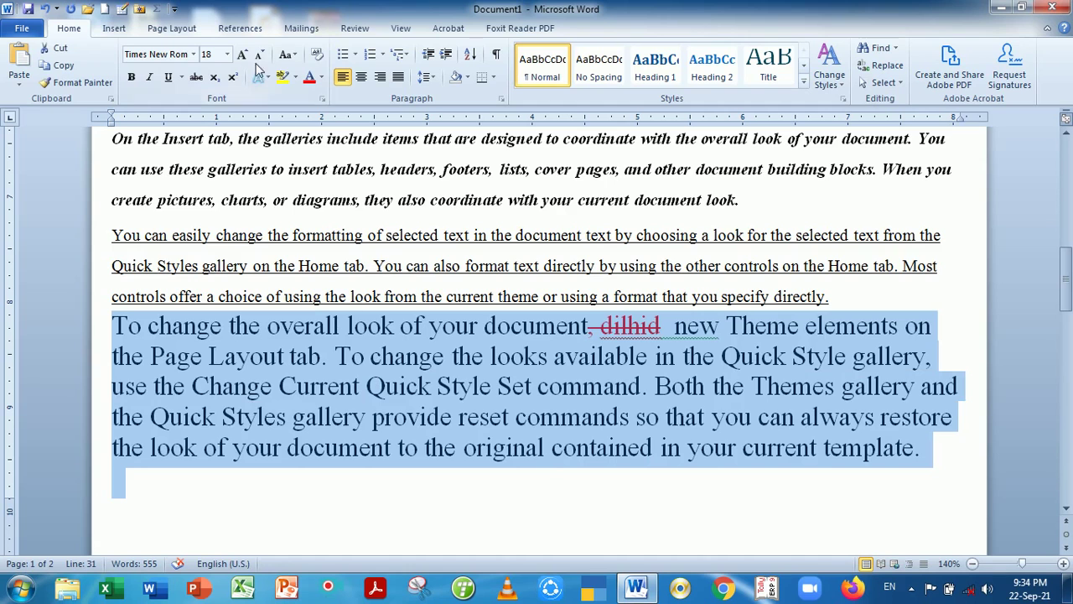
pyautogui.click(260, 56)
pyautogui.click(260, 56)
pyautogui.click(260, 55)
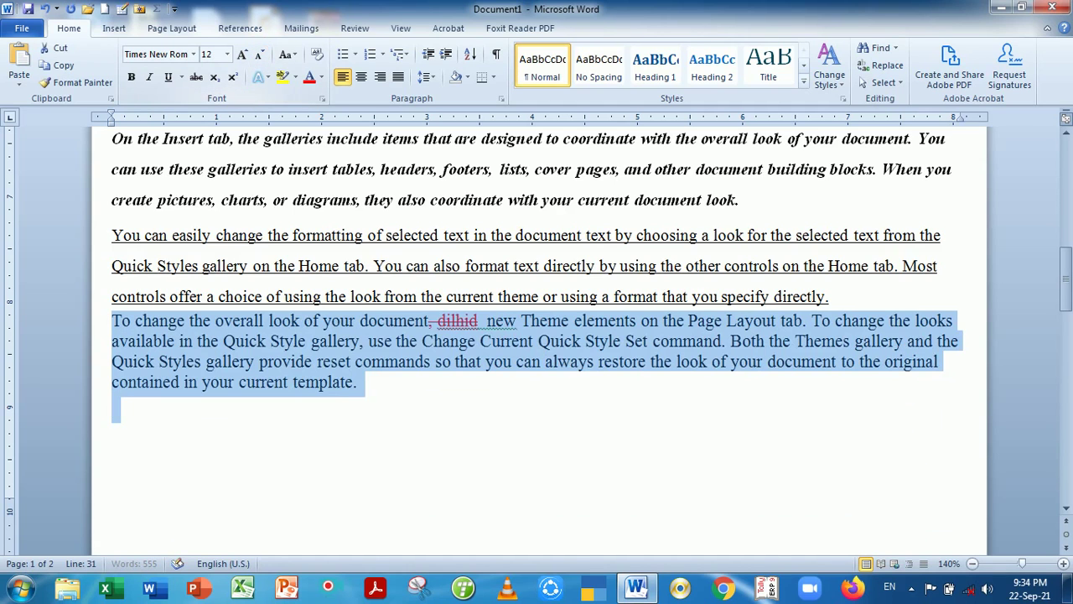
pyautogui.click(242, 55)
pyautogui.click(241, 55)
pyautogui.click(610, 446)
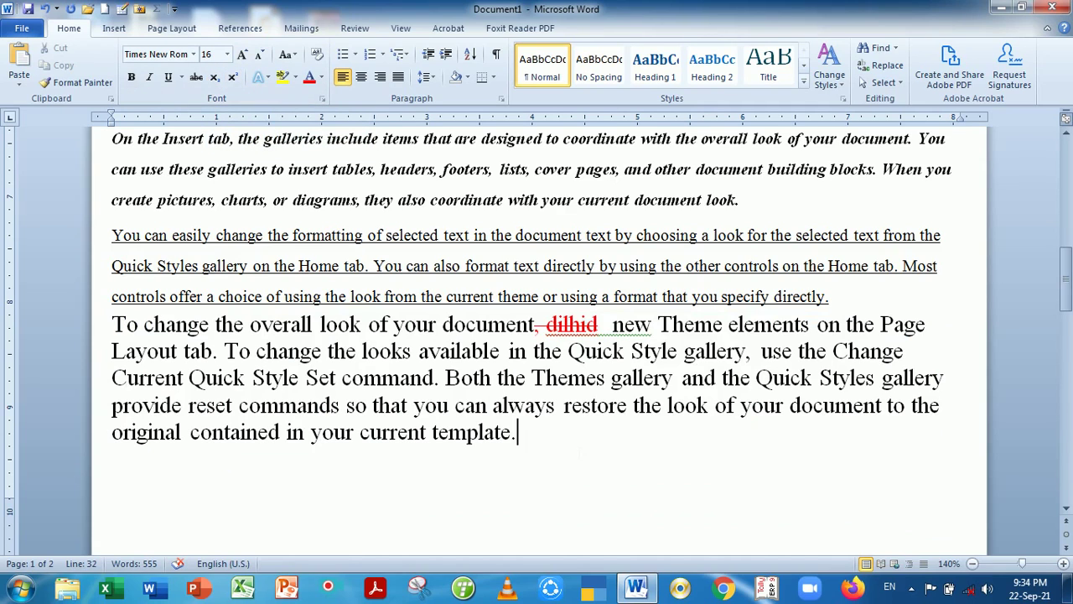
pyautogui.press('Return')
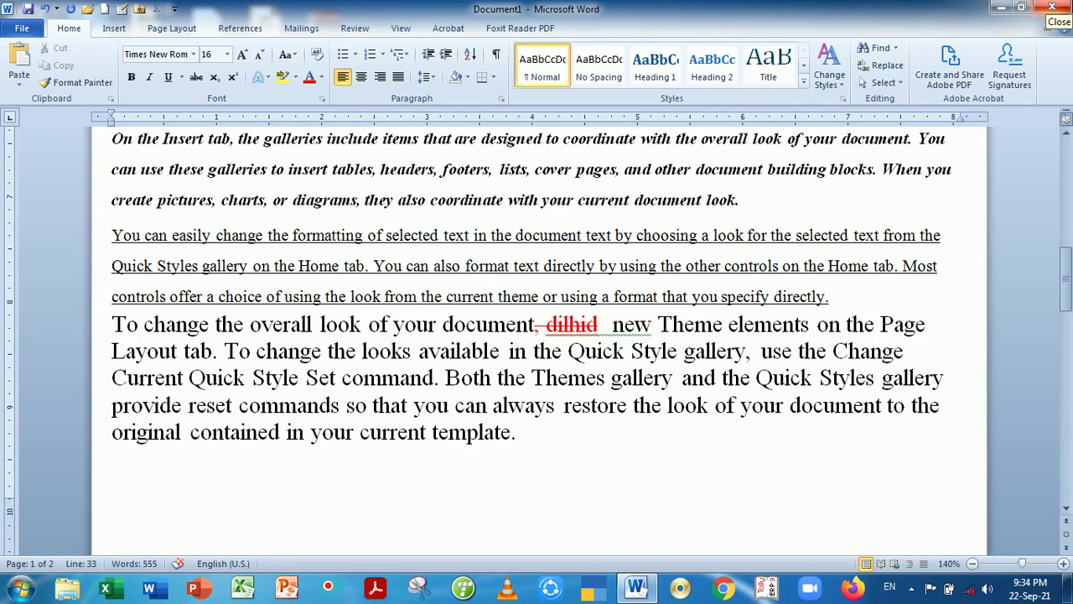
# Type H2O on the new line and make its 2 subscript.
pyautogui.write('H')
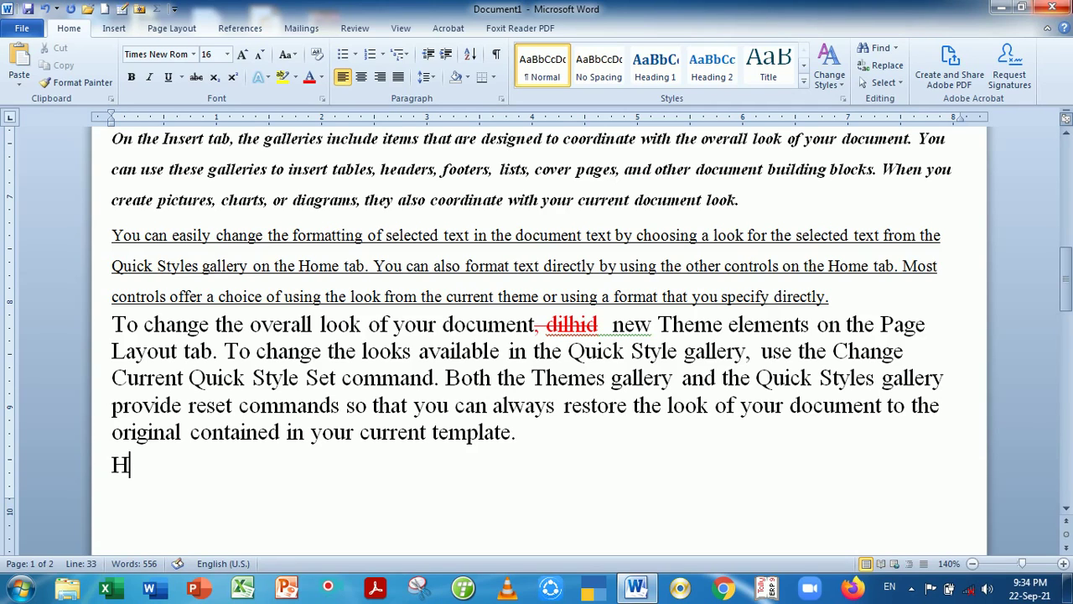
pyautogui.write('2)')
pyautogui.press('BackSpace')
pyautogui.write('O')
pyautogui.press('Left')
pyautogui.moveTo(129, 465); pyautogui.dragTo(141, 465)
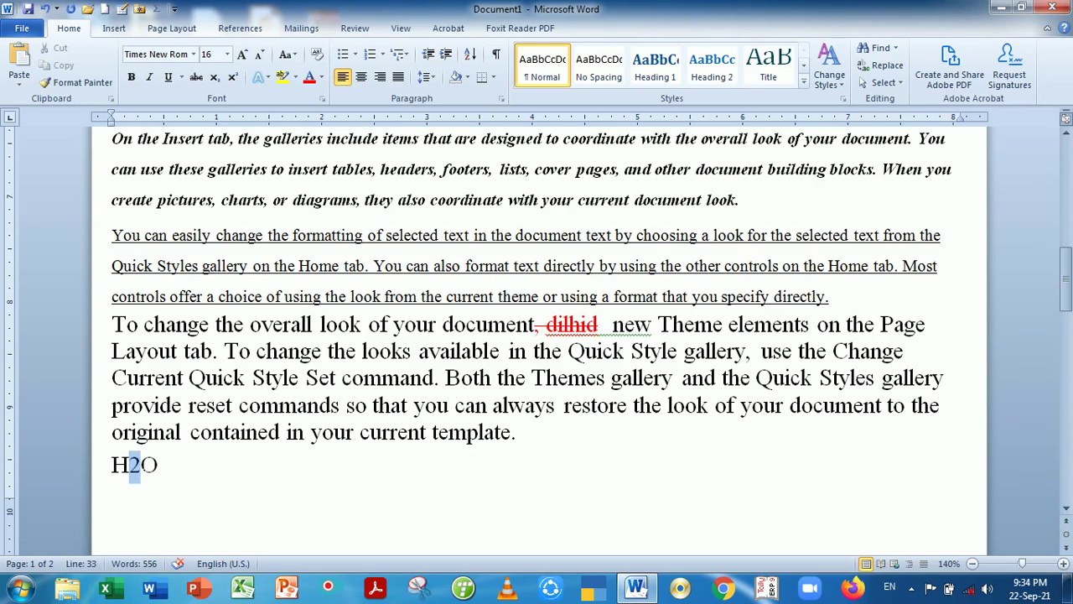
pyautogui.click(214, 81)
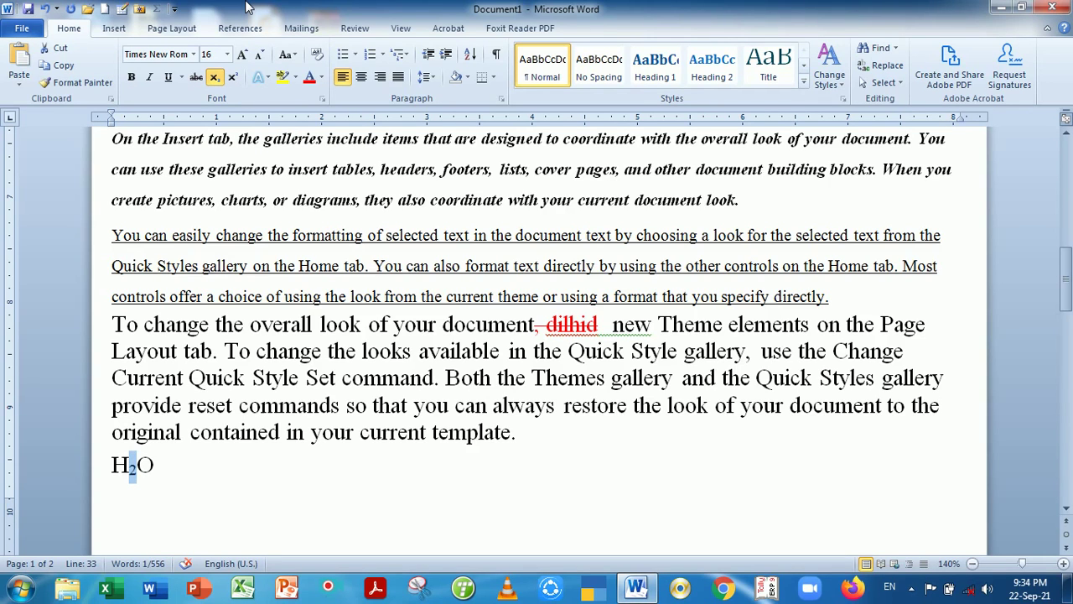
# Insert a page break after the H₂O line.
pyautogui.press('Right')
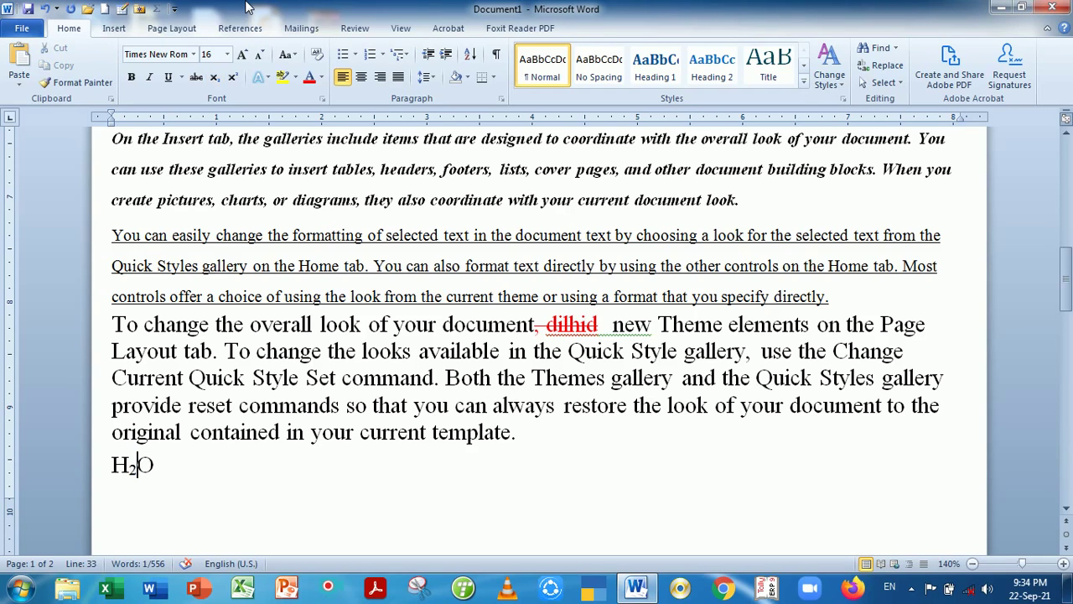
pyautogui.press('End')
pyautogui.hotkey('ctrl', 'Return')
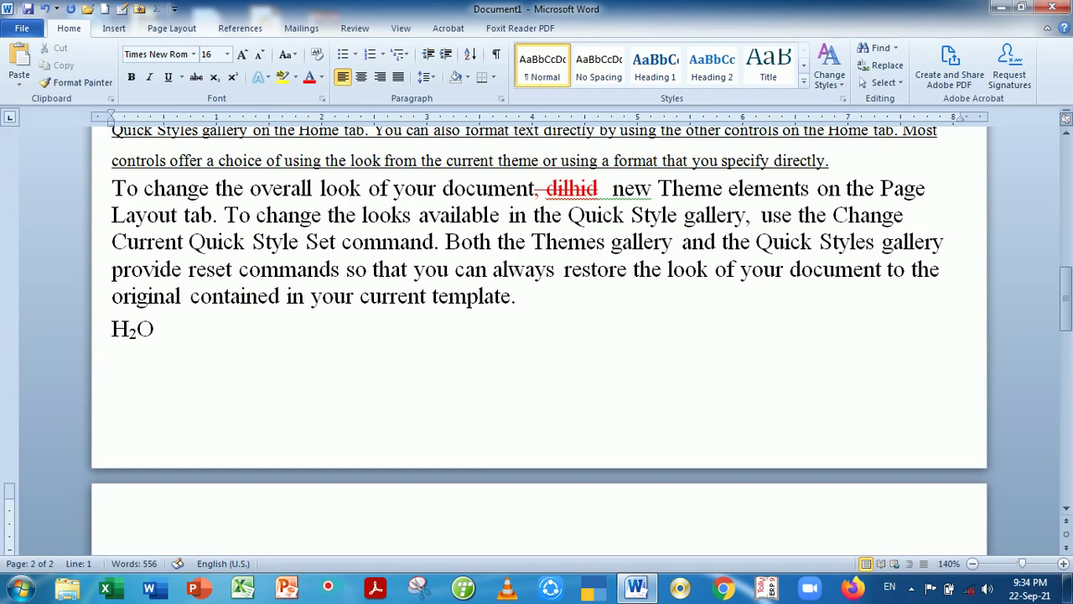
pyautogui.press('Left')
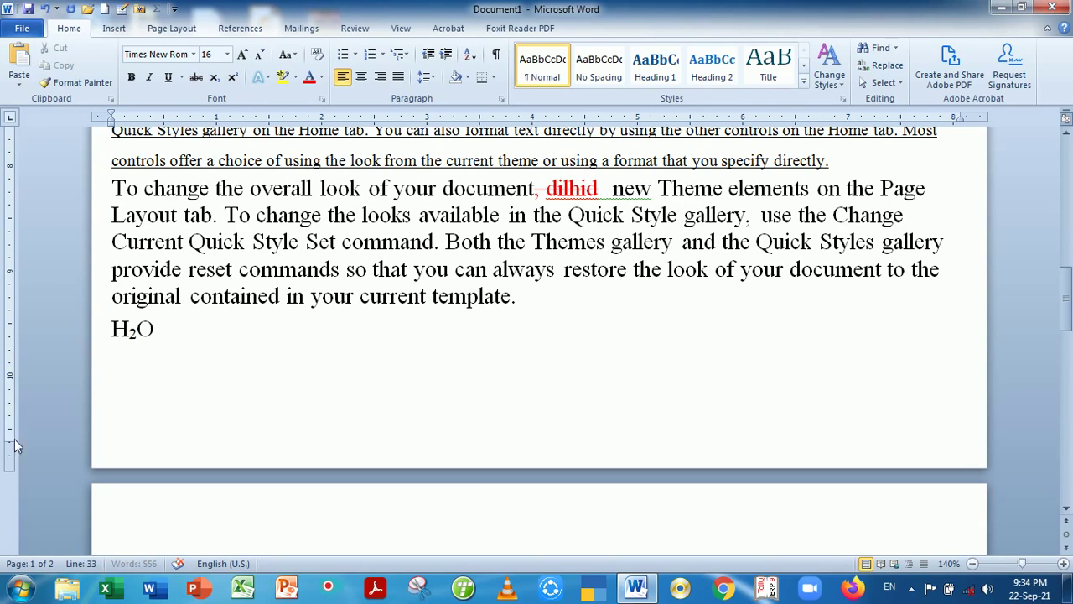
# Type X2+Y2+Z2 on a new line below H₂O.
pyautogui.click(180, 341)
pyautogui.press('Return')
pyautogui.write('X2')
pyautogui.write('+')
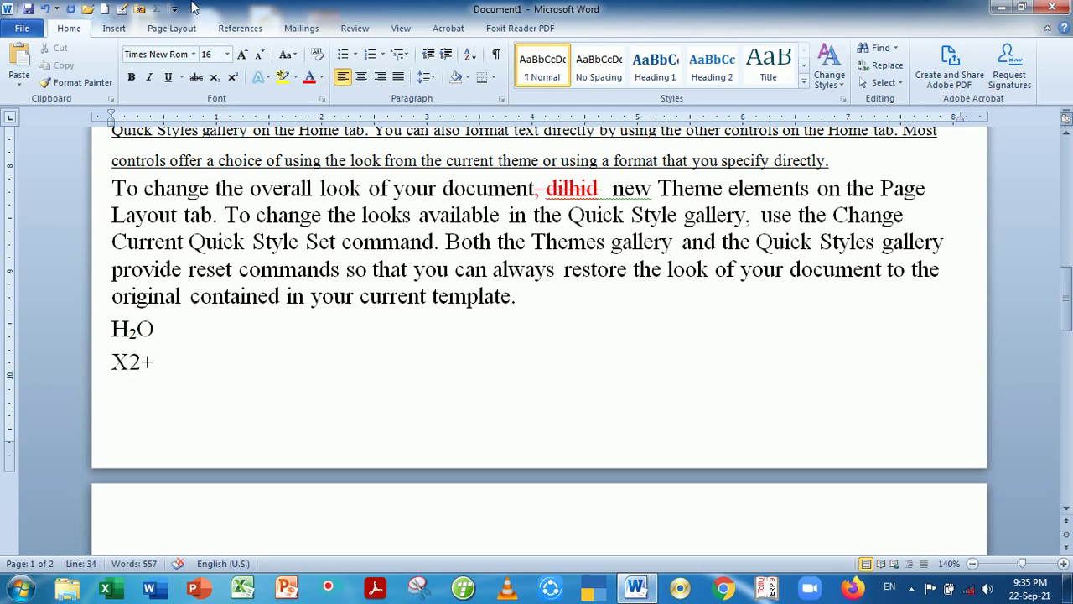
pyautogui.write('Y@')
pyautogui.press('BackSpace')
pyautogui.write('2+z')
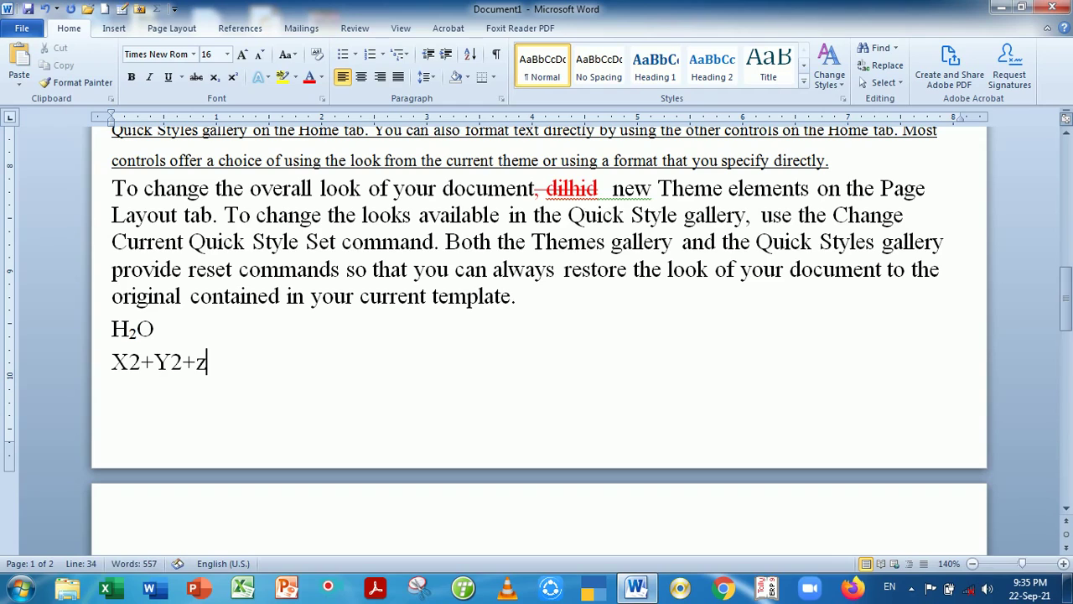
pyautogui.press('BackSpace')
pyautogui.write('Z2')
# Superscript the 2 after Z, then after Y, then after X.
pyautogui.hotkey('shift', 'Left')
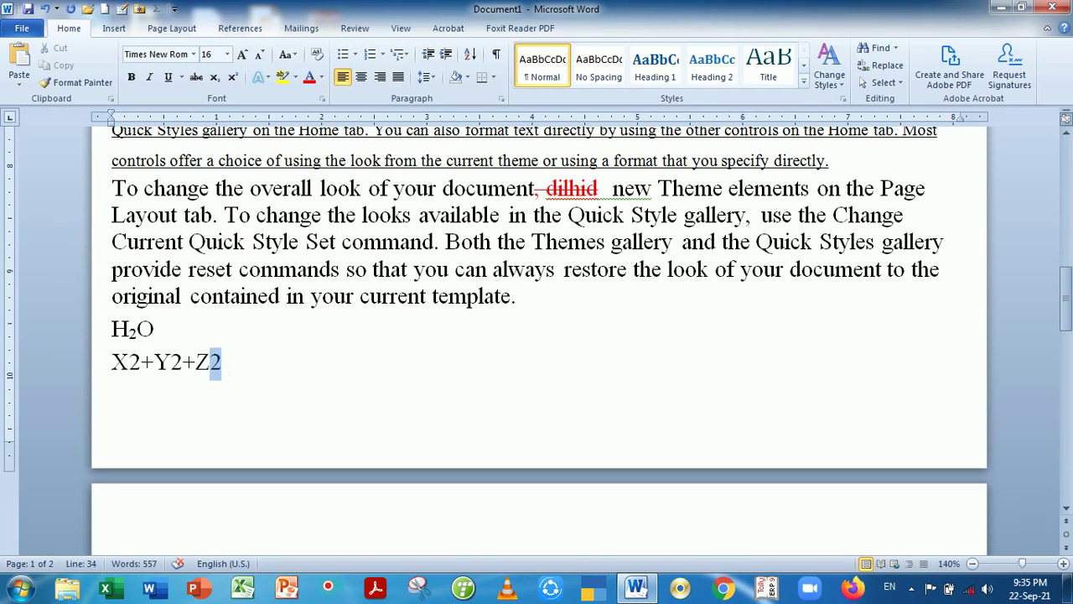
pyautogui.hotkey('shift', 'Left')
pyautogui.hotkey('shift', 'Right')
pyautogui.click(233, 81)
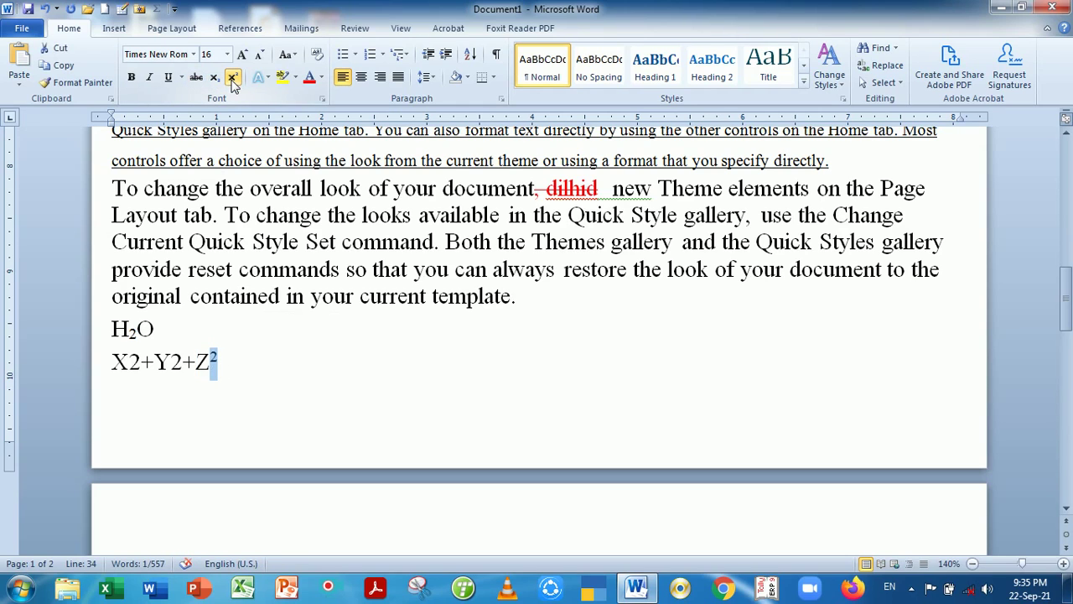
pyautogui.click(249, 363)
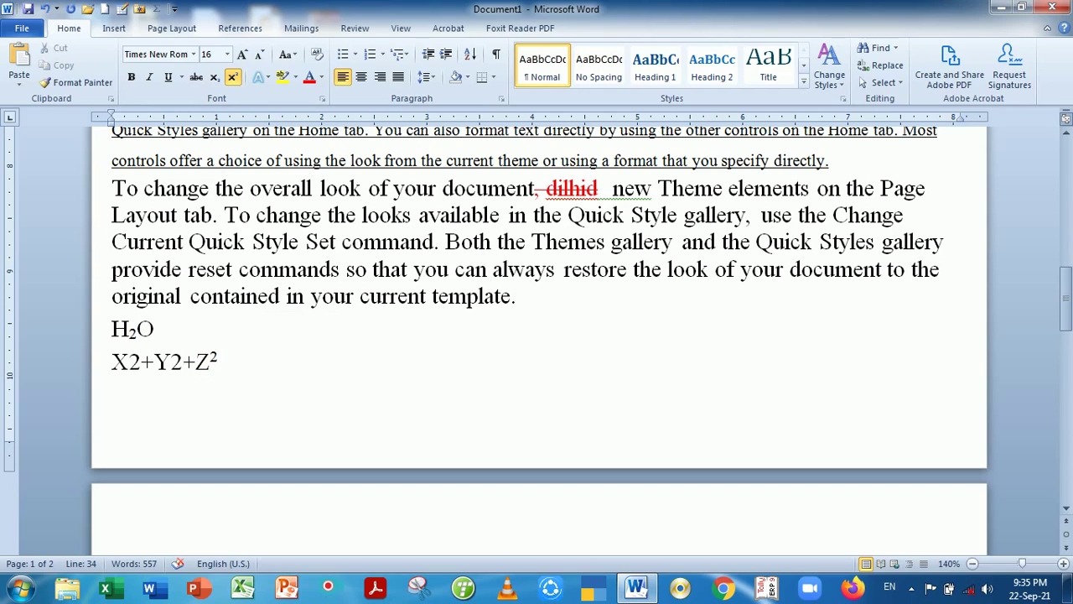
pyautogui.moveTo(171, 361); pyautogui.dragTo(182, 362)
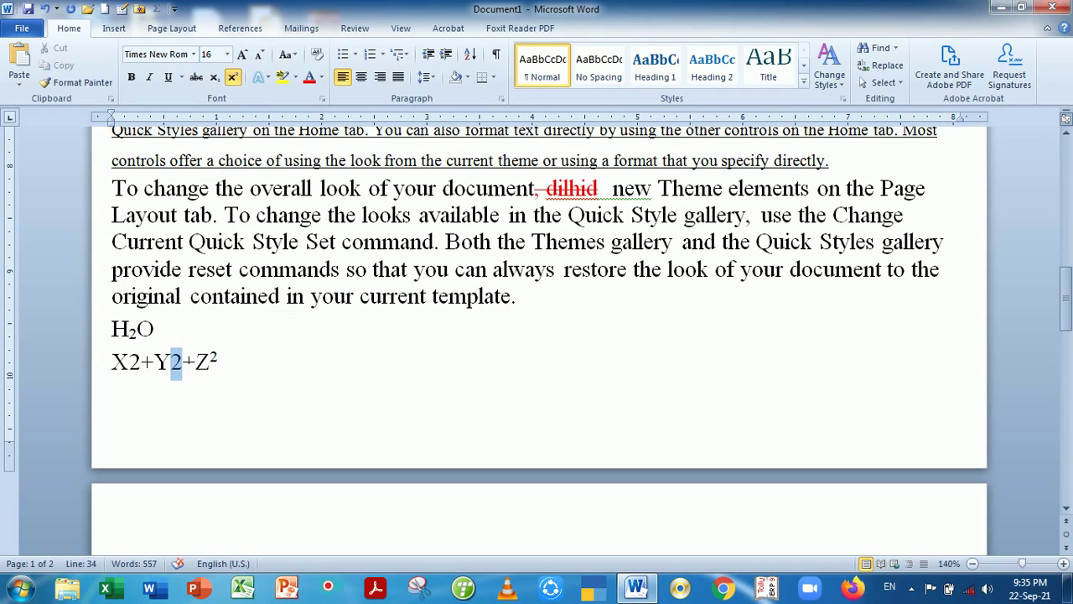
pyautogui.click(233, 80)
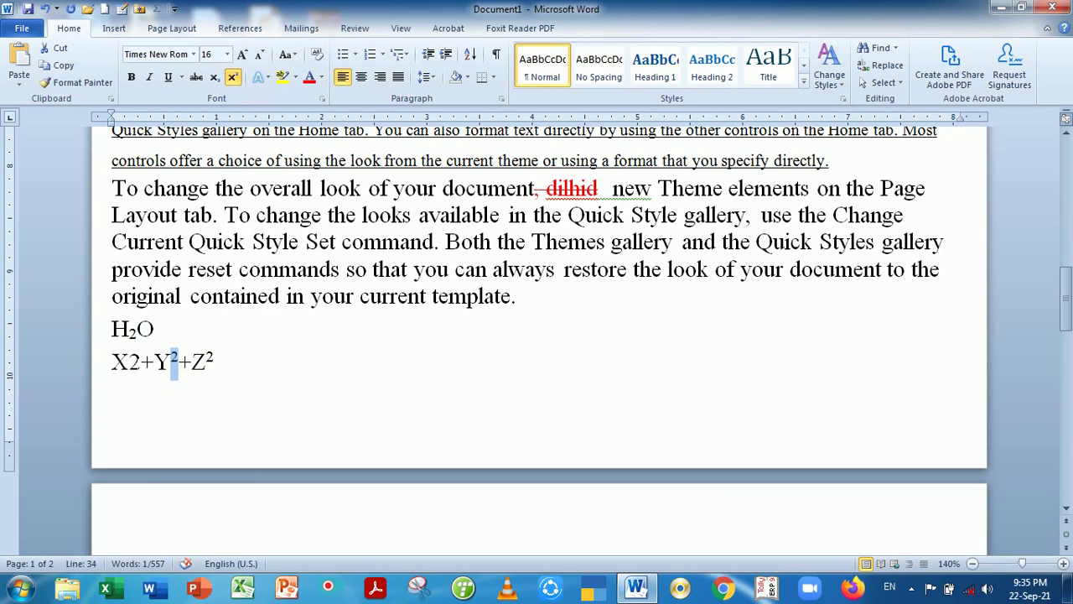
pyautogui.moveTo(128, 361); pyautogui.dragTo(140, 361)
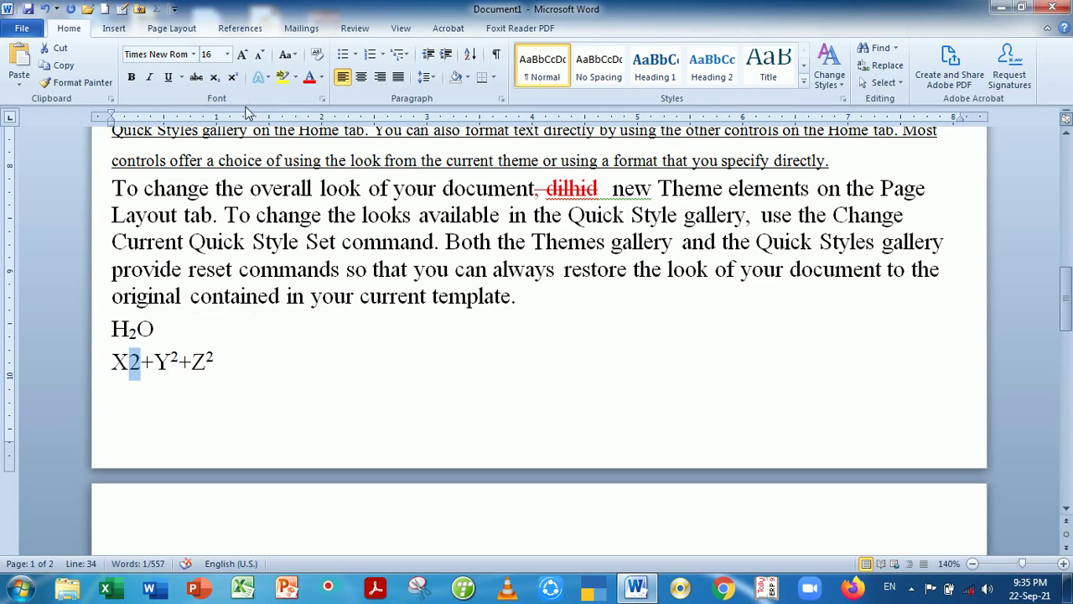
pyautogui.click(233, 77)
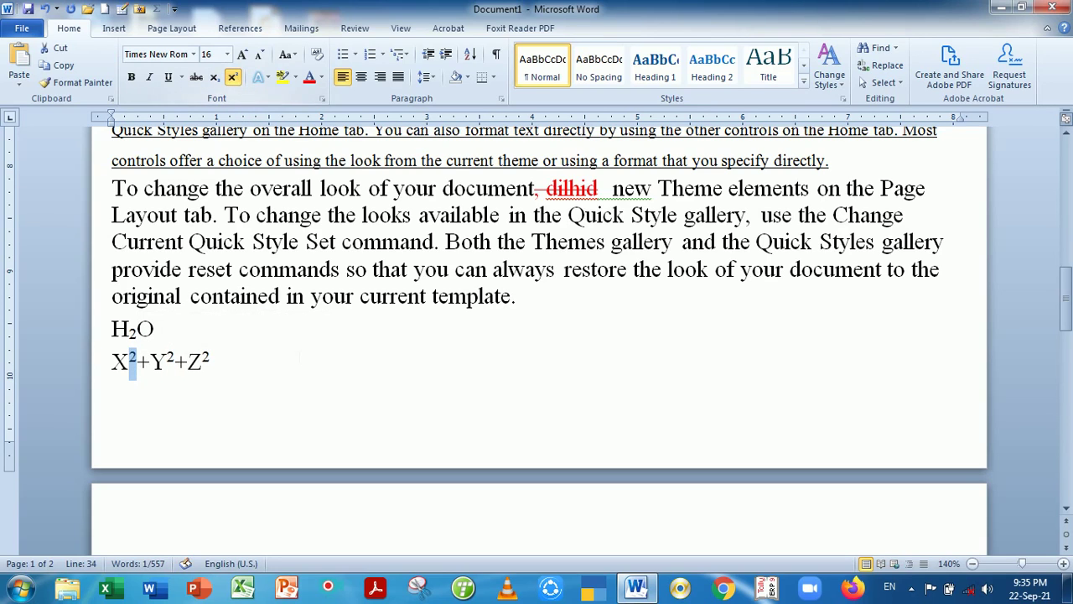
pyautogui.click(289, 361)
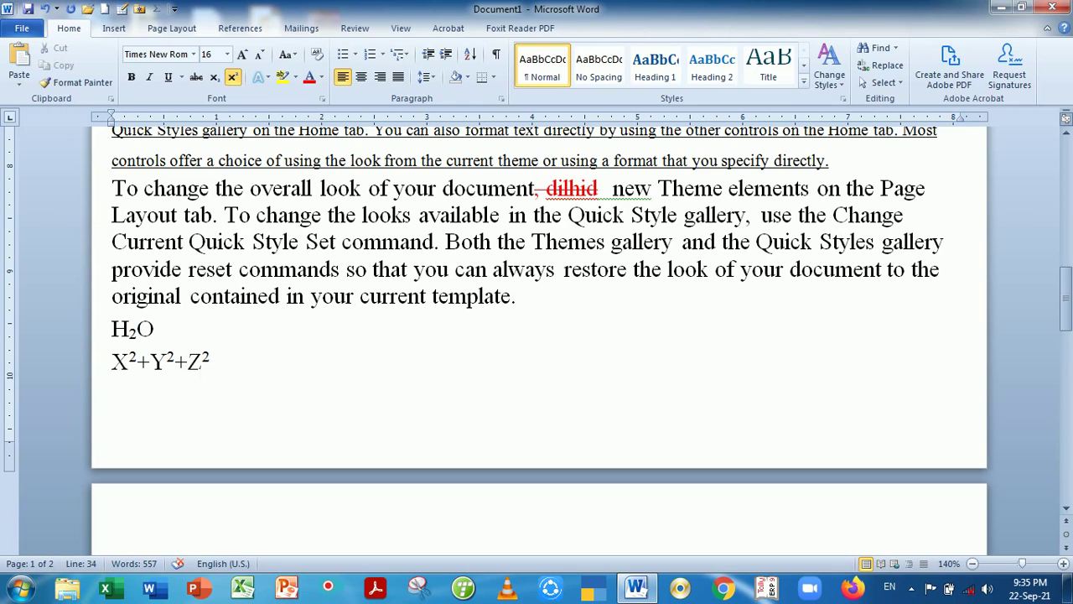
# Preview the text effects and highlight galleries on the formula lines without applying anything.
pyautogui.moveTo(124, 329); pyautogui.dragTo(219, 366)
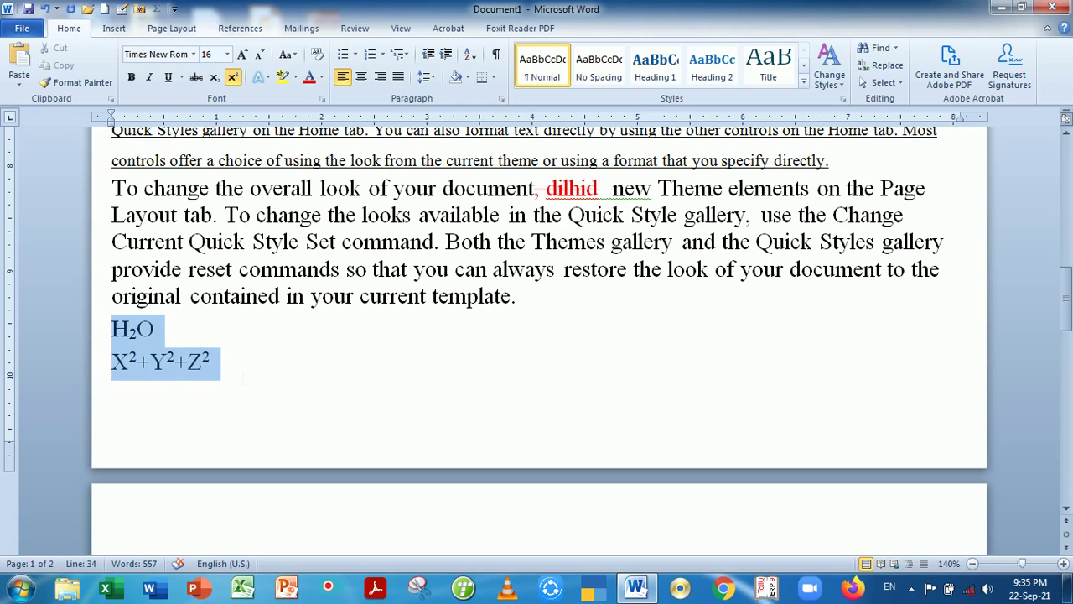
pyautogui.click(241, 376)
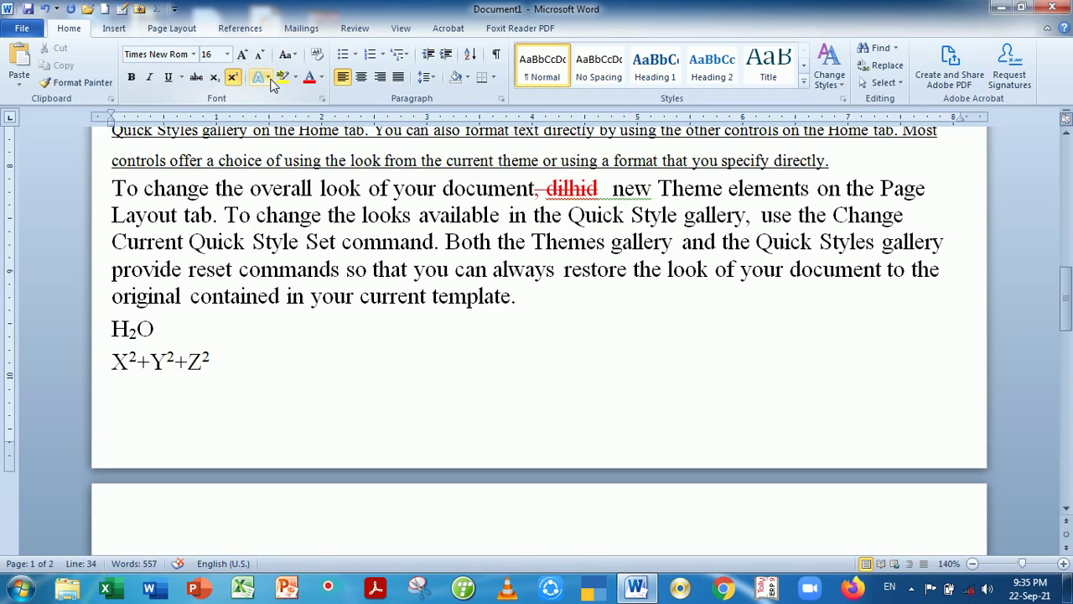
pyautogui.click(260, 77)
pyautogui.press('Escape')
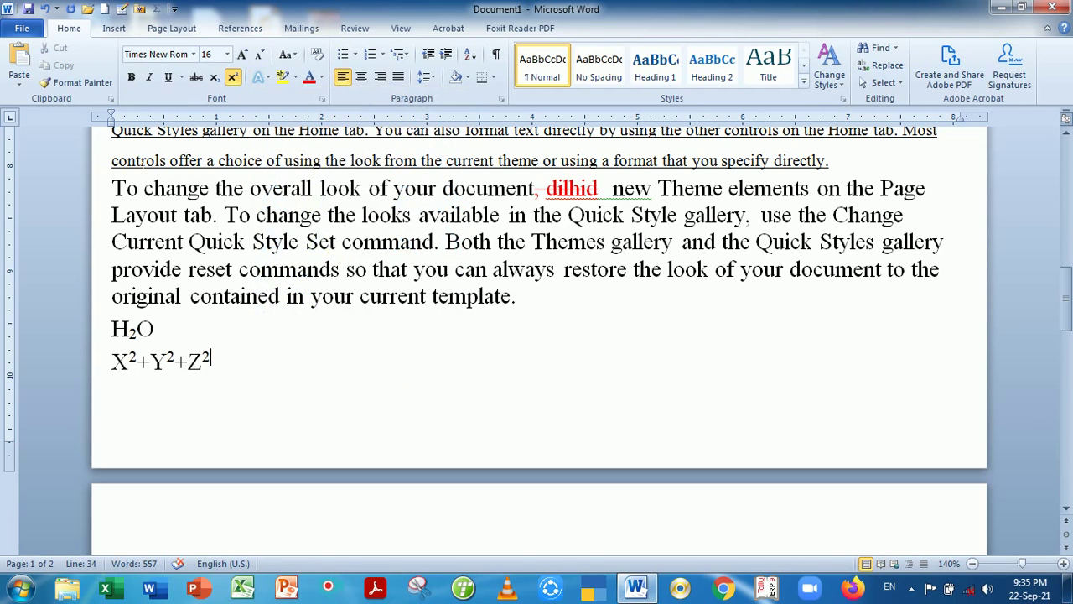
pyautogui.hotkey('shift', 'Down')
pyautogui.hotkey('shift', 'Down')
pyautogui.hotkey('shift', 'Down')
pyautogui.hotkey('shift', 'Down')
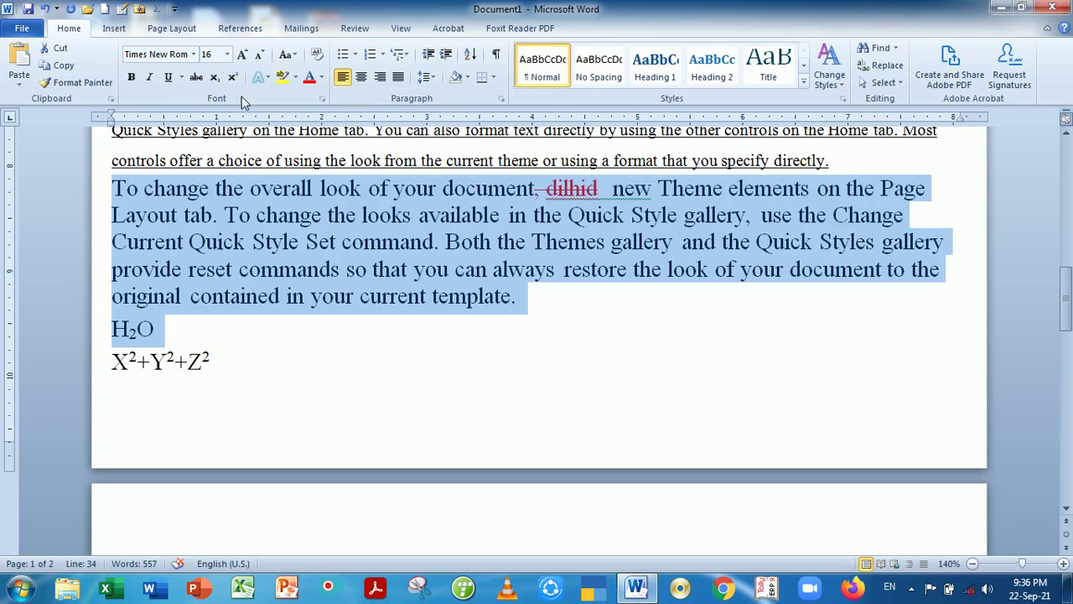
pyautogui.click(260, 77)
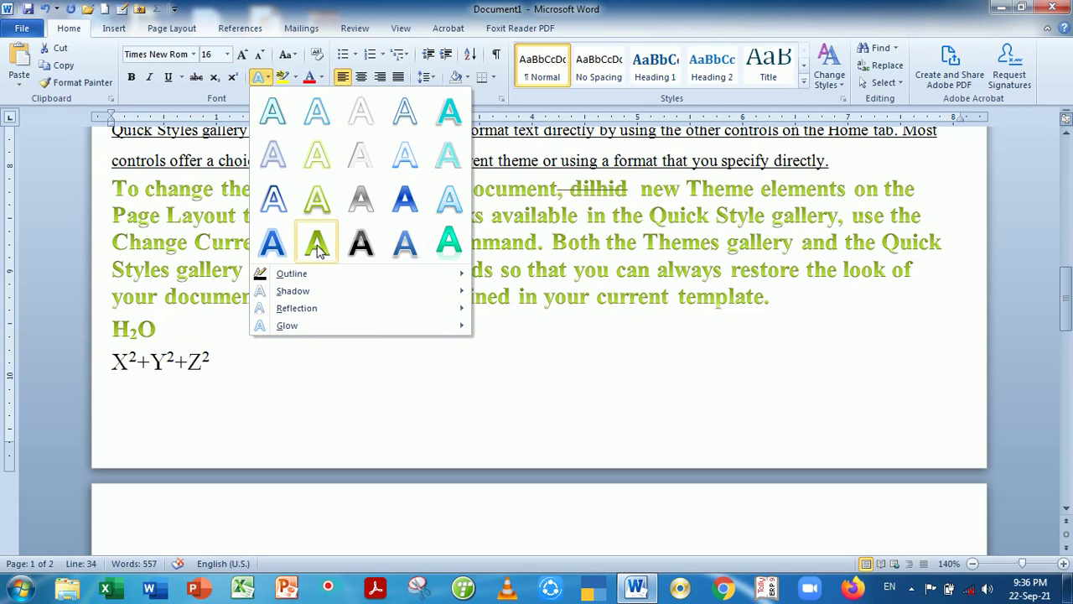
pyautogui.click(216, 338)
pyautogui.click(215, 337)
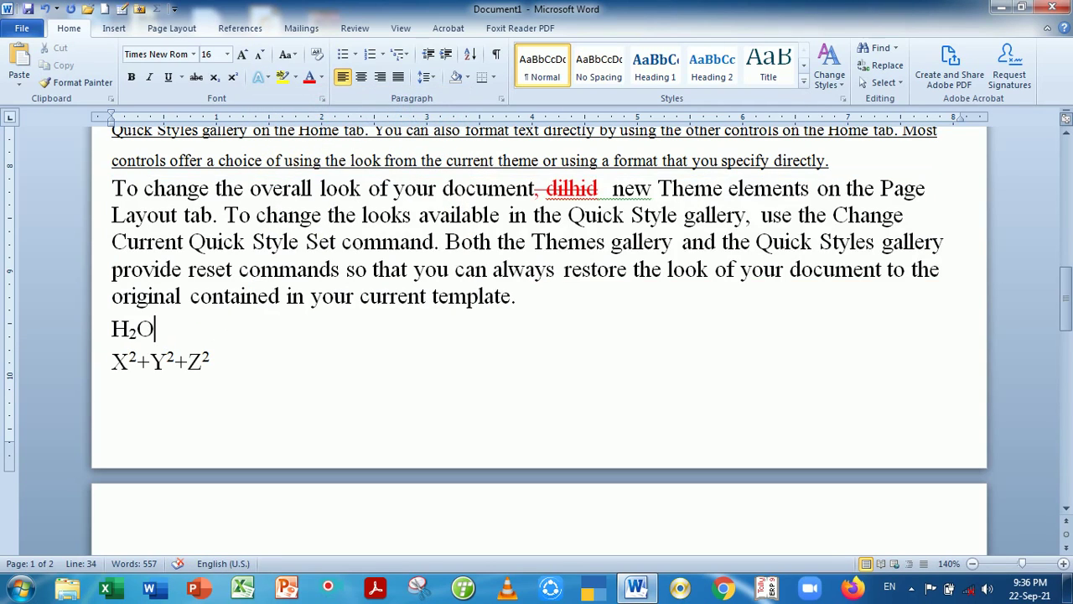
pyautogui.click(296, 79)
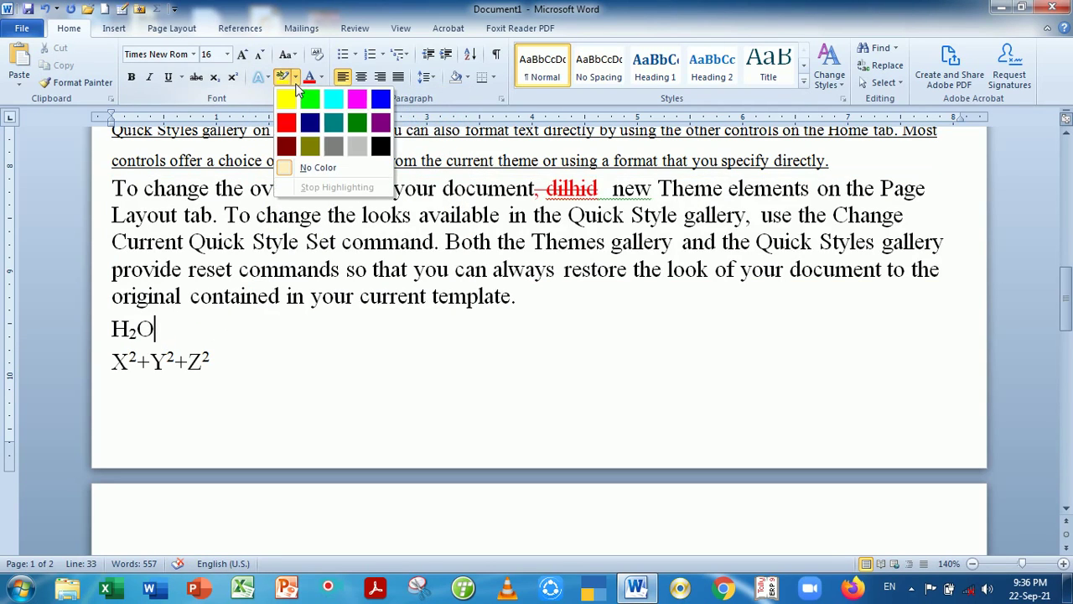
pyautogui.press('Escape')
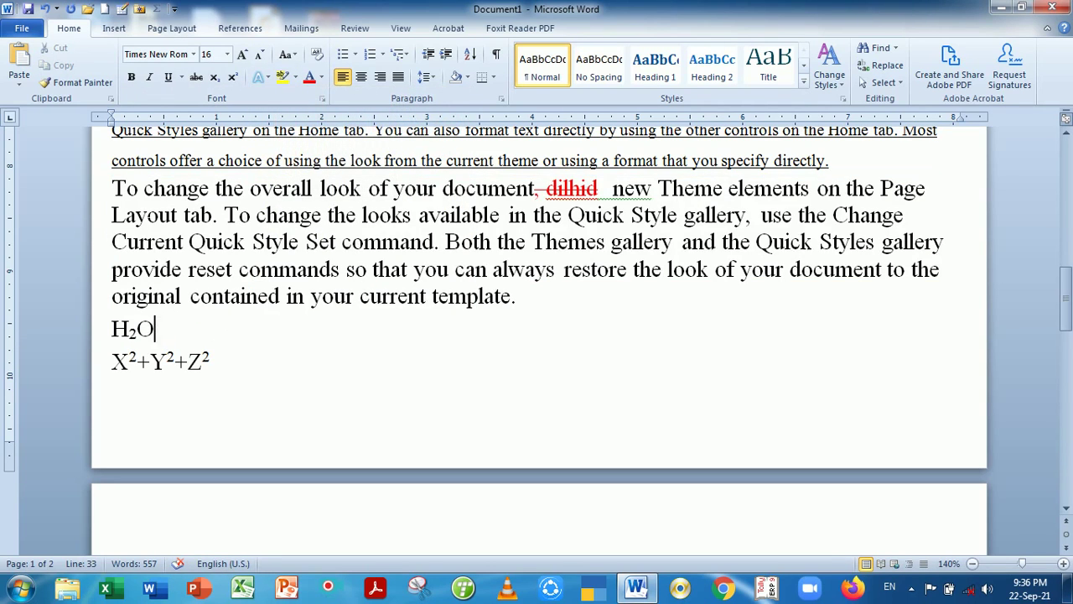
# Highlight the line from 'Layout tab.' to 'use the Change' in yellow.
pyautogui.moveTo(112, 214)
pyautogui.mouseDown()
pyautogui.moveTo(239, 241)
pyautogui.moveTo(515, 242)
pyautogui.moveTo(683, 215)
pyautogui.moveTo(905, 214)
pyautogui.mouseUp()
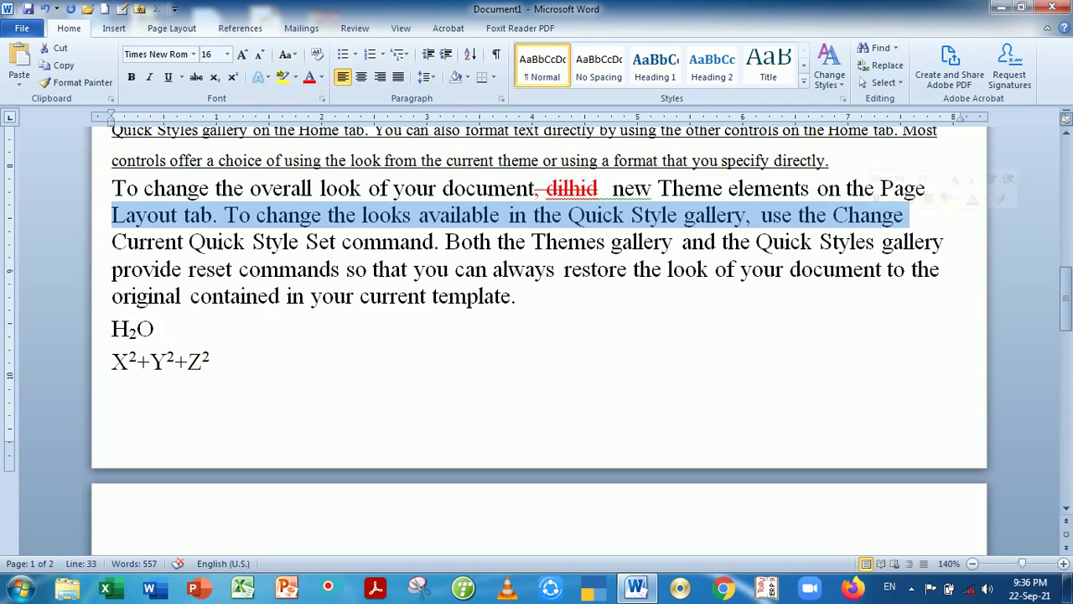
pyautogui.click(296, 77)
pyautogui.click(286, 100)
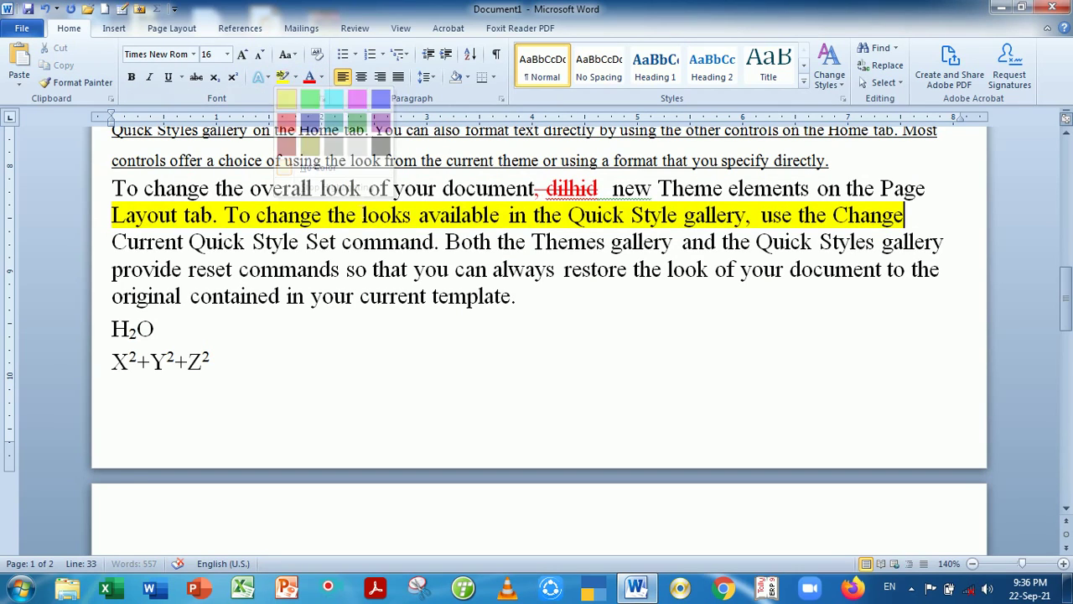
pyautogui.click(390, 269)
# Highlight the 'provide reset commands' line in Bright Green.
pyautogui.moveTo(112, 269); pyautogui.dragTo(946, 269)
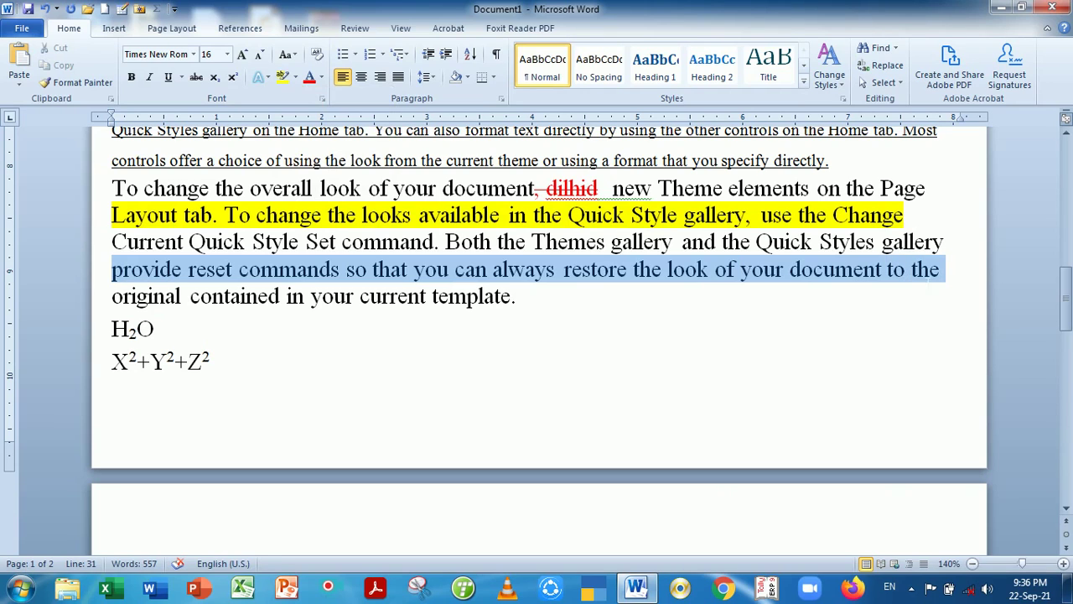
pyautogui.click(295, 76)
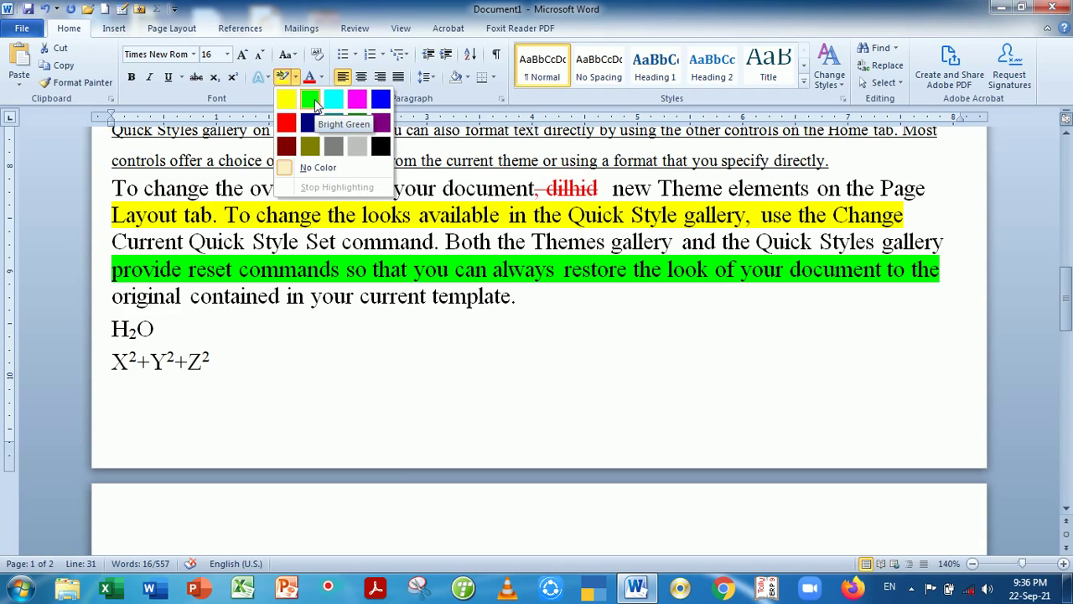
pyautogui.click(310, 100)
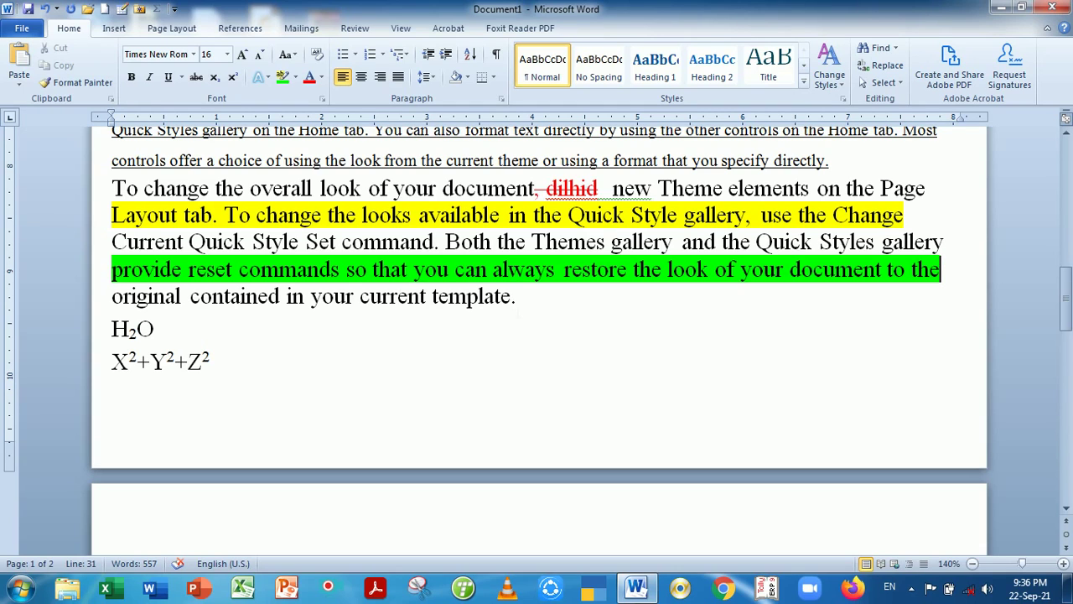
pyautogui.press('Down')
# Set the 'To change…' paragraph's highlight to No Color.
pyautogui.scroll(1, 536, 335)
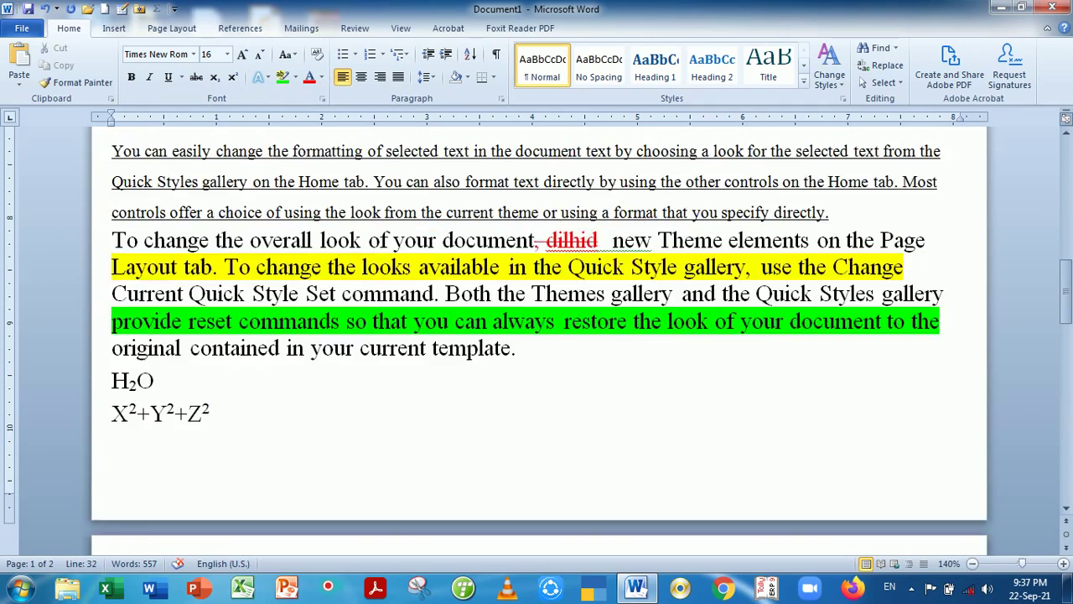
pyautogui.scroll(3, 537, 335)
pyautogui.scroll(1, 537, 335)
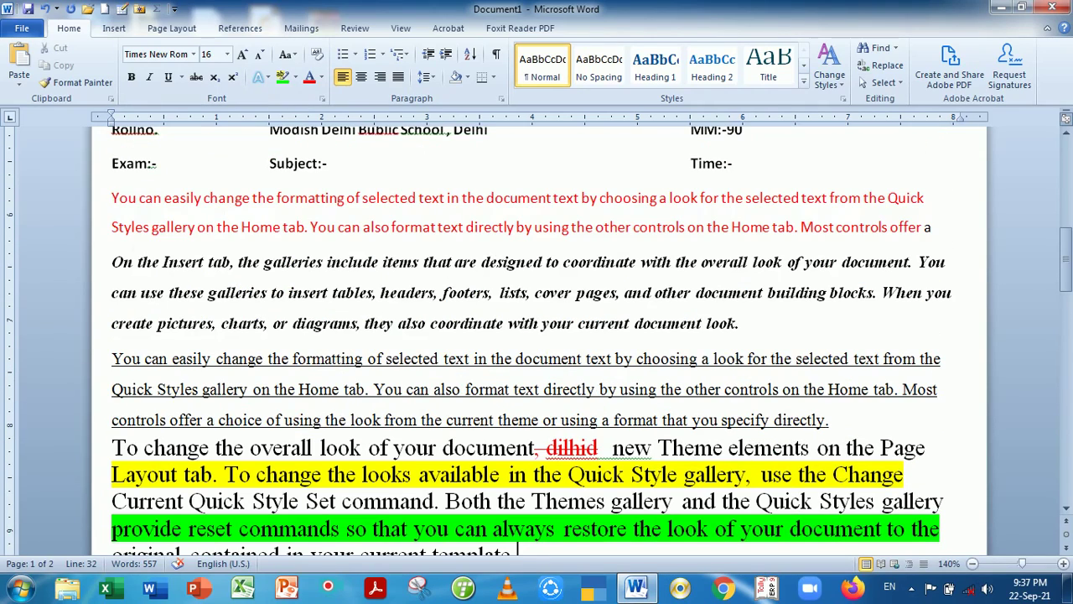
pyautogui.scroll(-4, 536, 335)
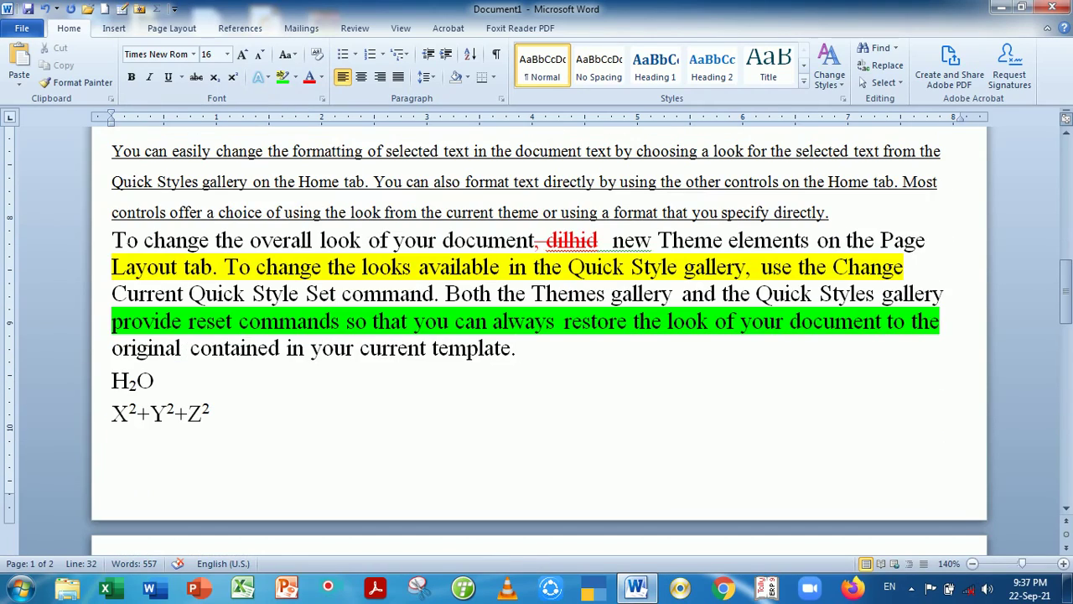
pyautogui.moveTo(112, 240)
pyautogui.mouseDown()
pyautogui.moveTo(183, 294)
pyautogui.moveTo(526, 349)
pyautogui.mouseUp()
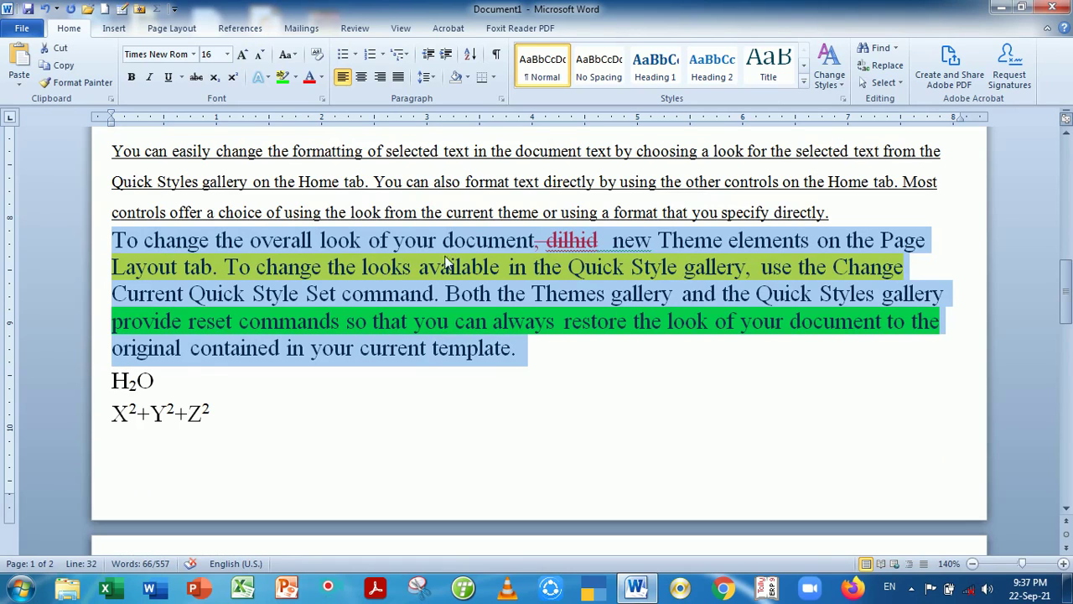
pyautogui.click(295, 77)
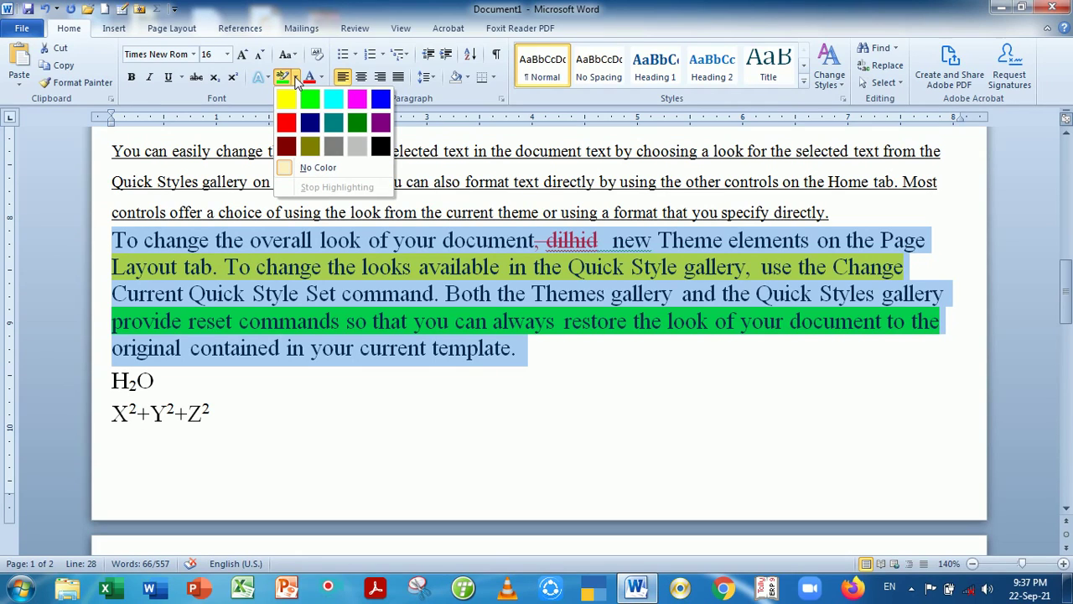
pyautogui.click(325, 169)
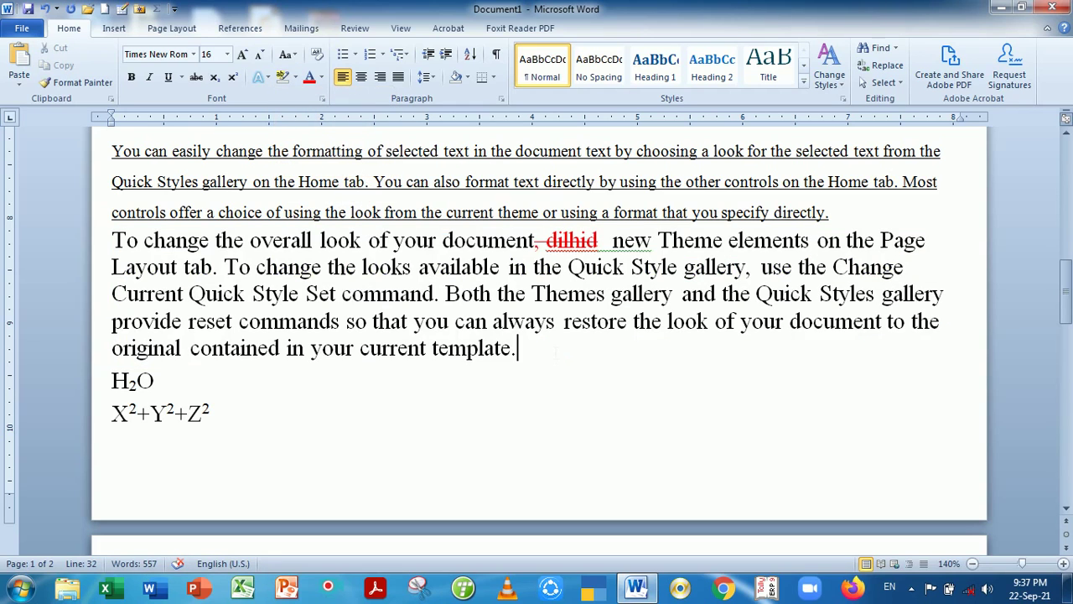
# Insert an empty paragraph after 'directly.' above the 'To change…' paragraph.
pyautogui.click(830, 212)
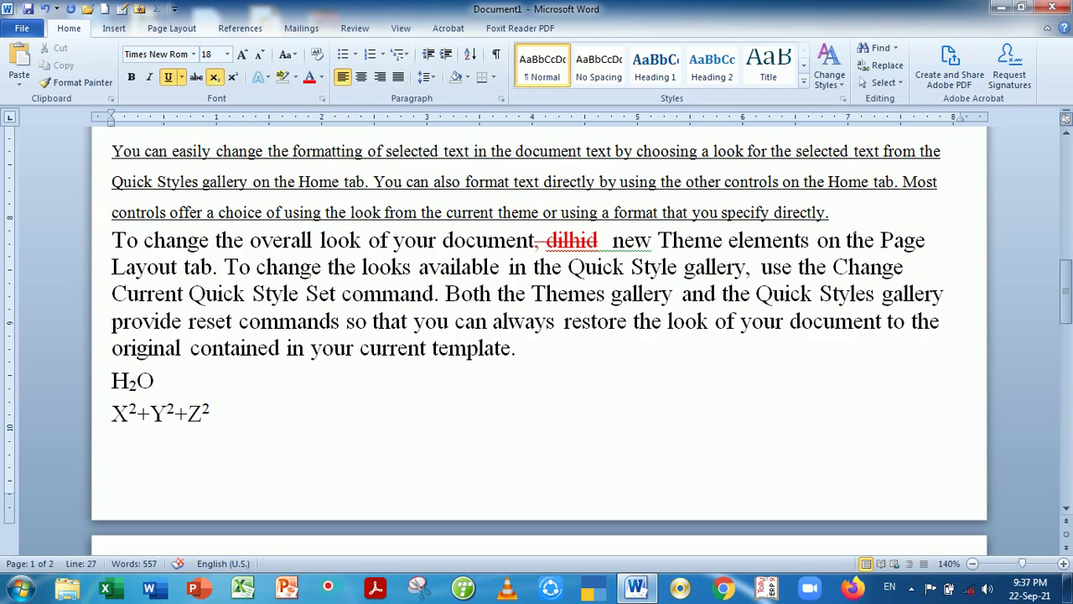
pyautogui.press('Return')
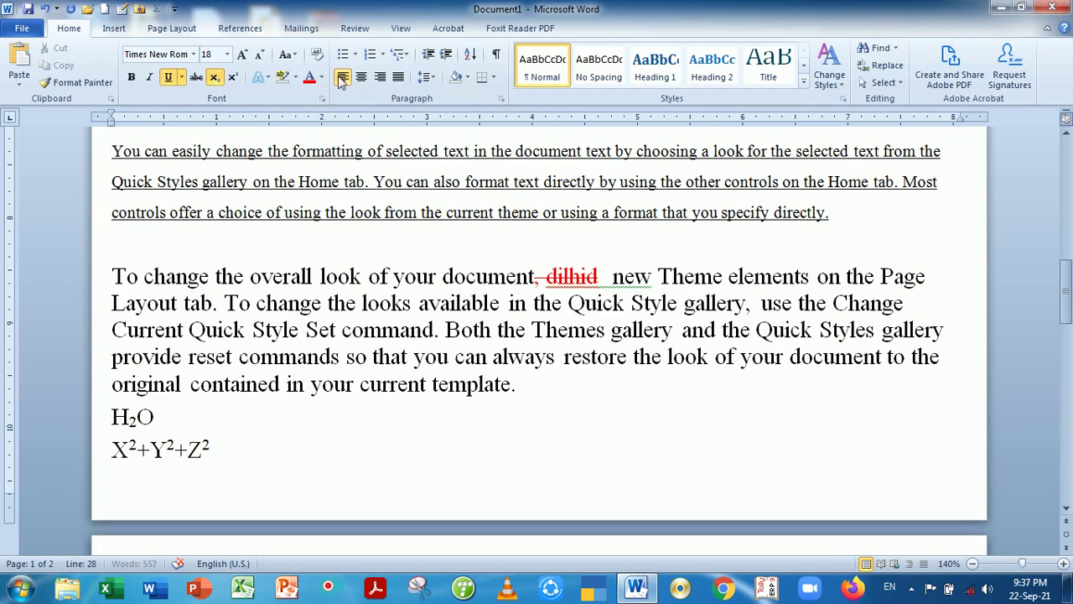
pyautogui.moveTo(112, 276); pyautogui.dragTo(527, 386)
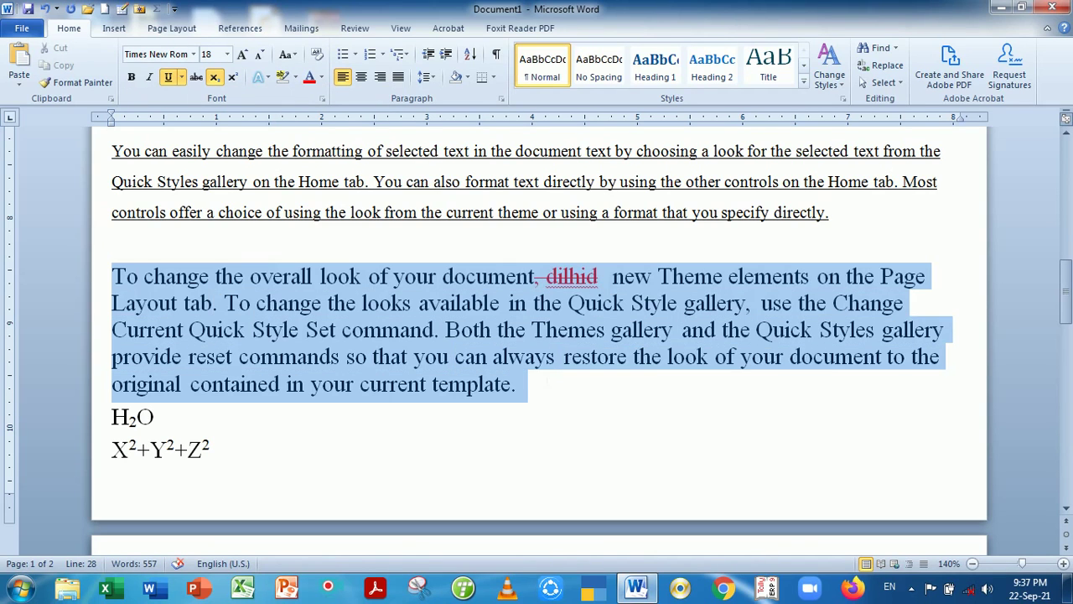
pyautogui.click(348, 302)
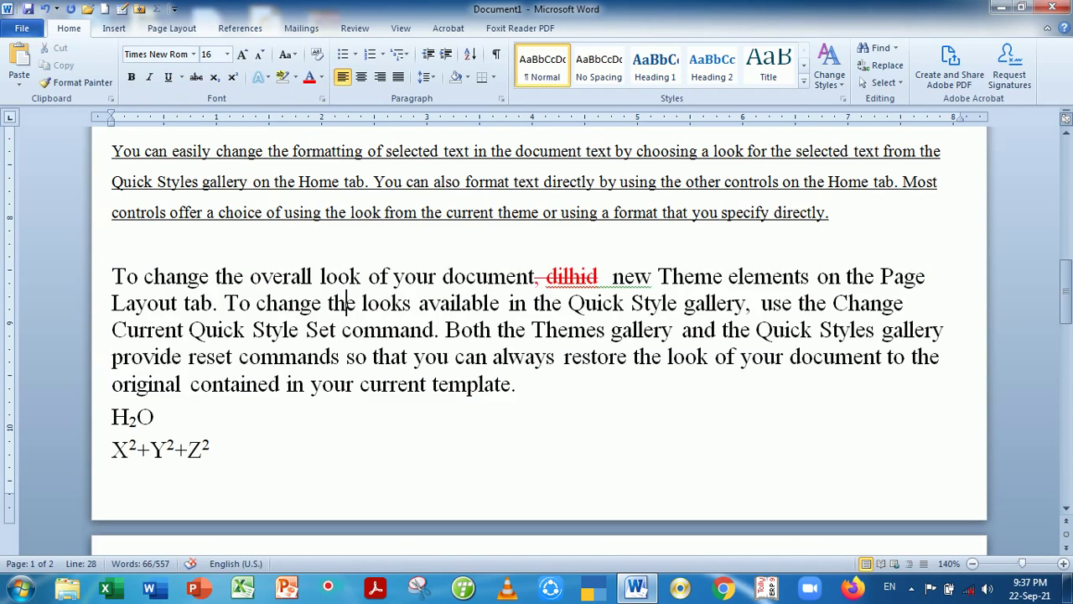
# Colour the text from 'Current Quick Style Set command' to 'template.' blue.
pyautogui.moveTo(111, 330)
pyautogui.mouseDown()
pyautogui.moveTo(310, 384)
pyautogui.moveTo(555, 399)
pyautogui.mouseUp()
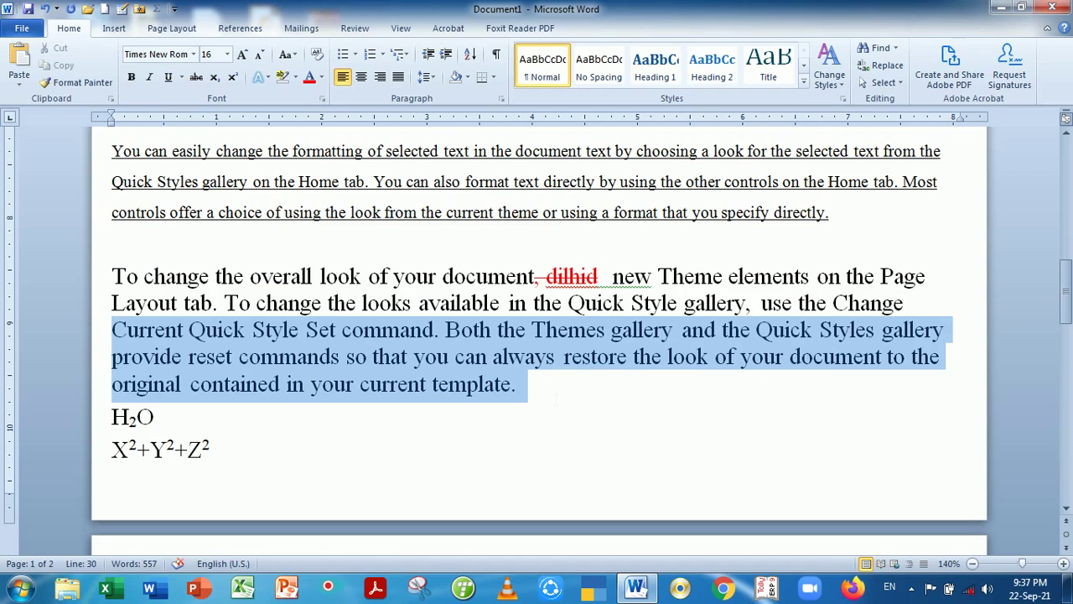
pyautogui.click(321, 77)
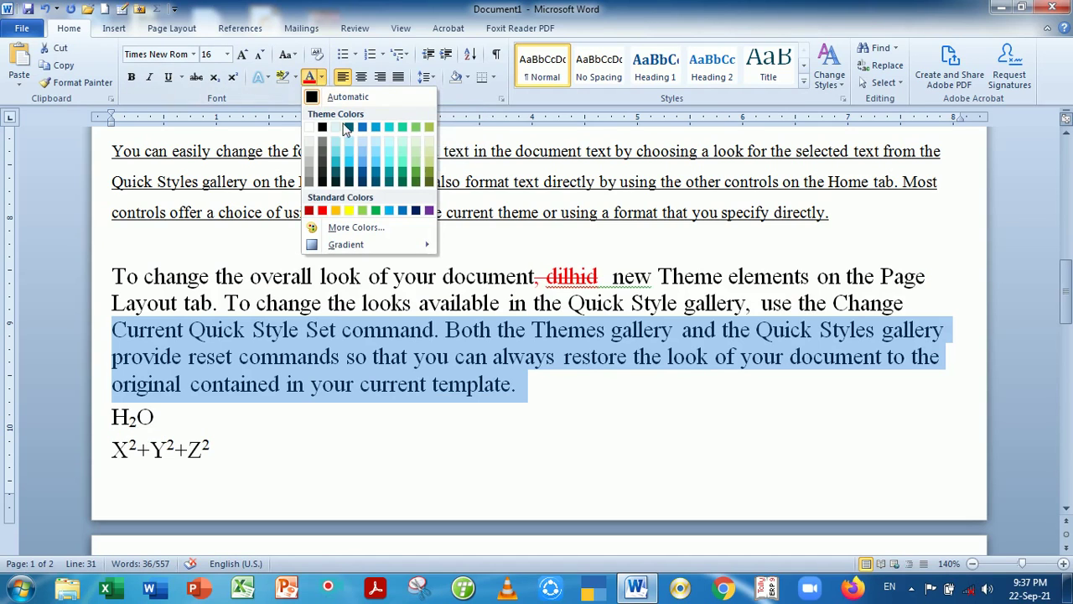
pyautogui.click(402, 211)
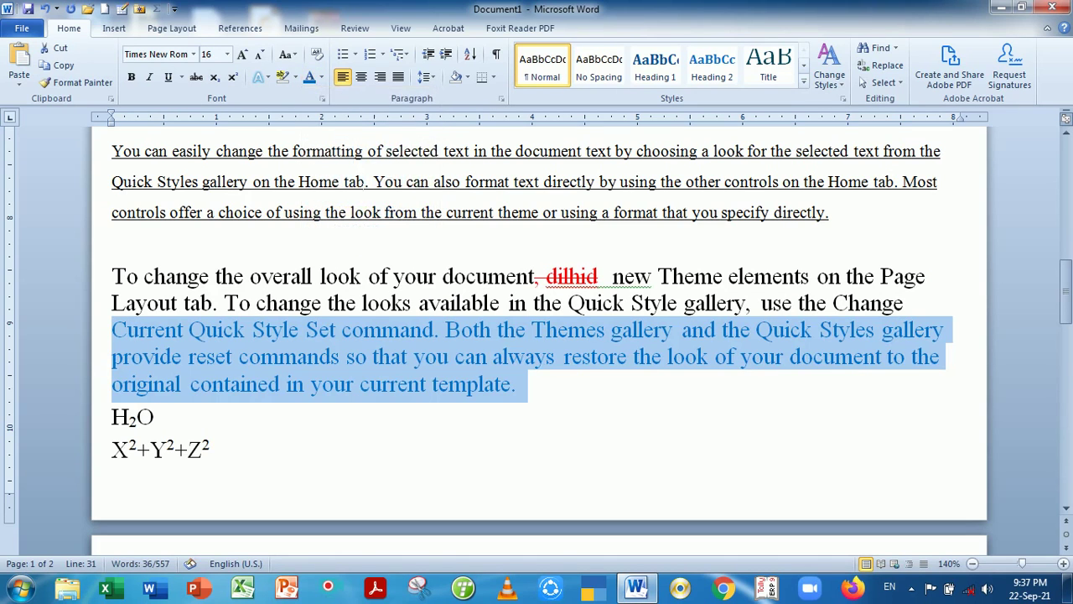
# Replace that colour with a Rainbow preset gradient fill in Format Text Effects.
pyautogui.click(324, 77)
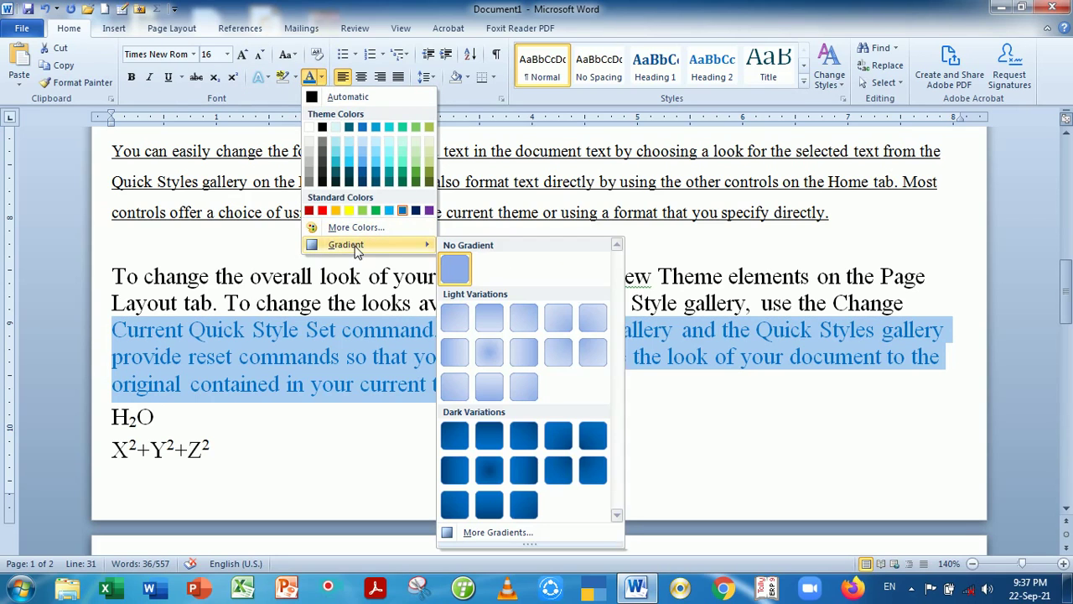
pyautogui.moveTo(345, 244)
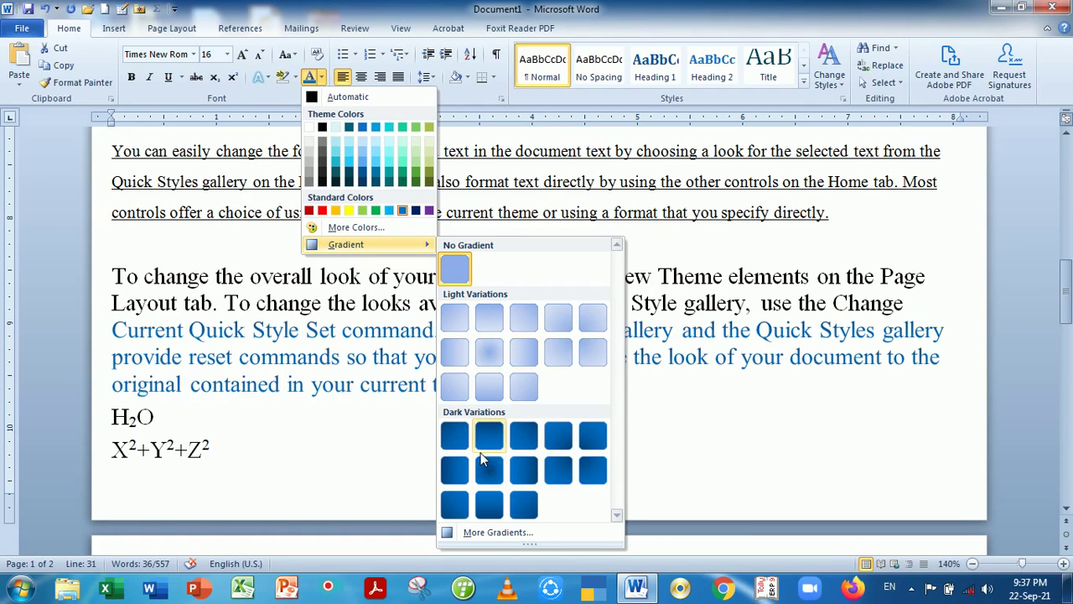
pyautogui.click(498, 535)
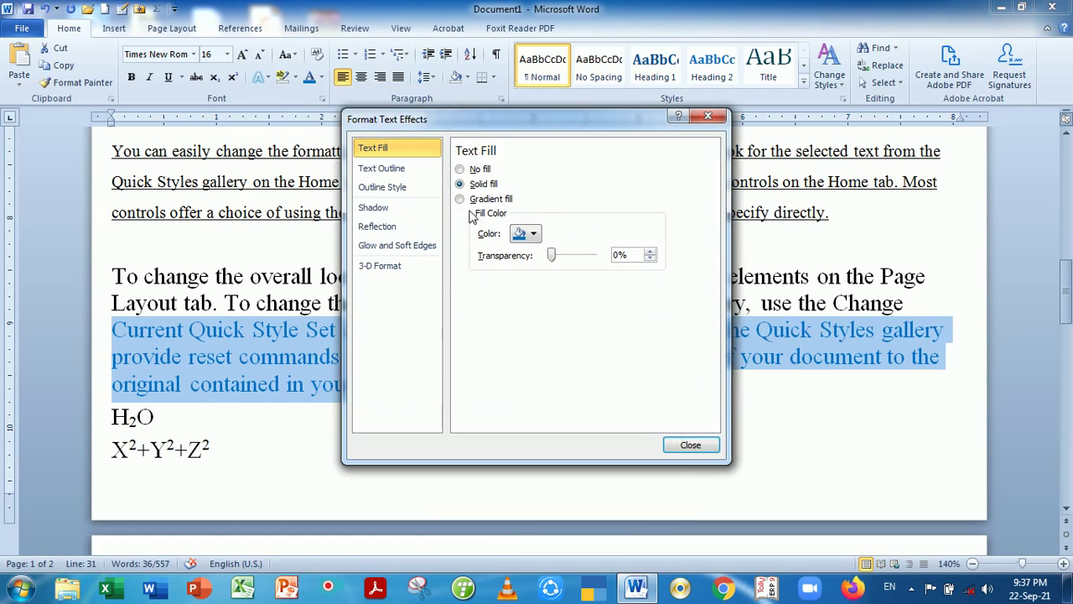
pyautogui.click(459, 198)
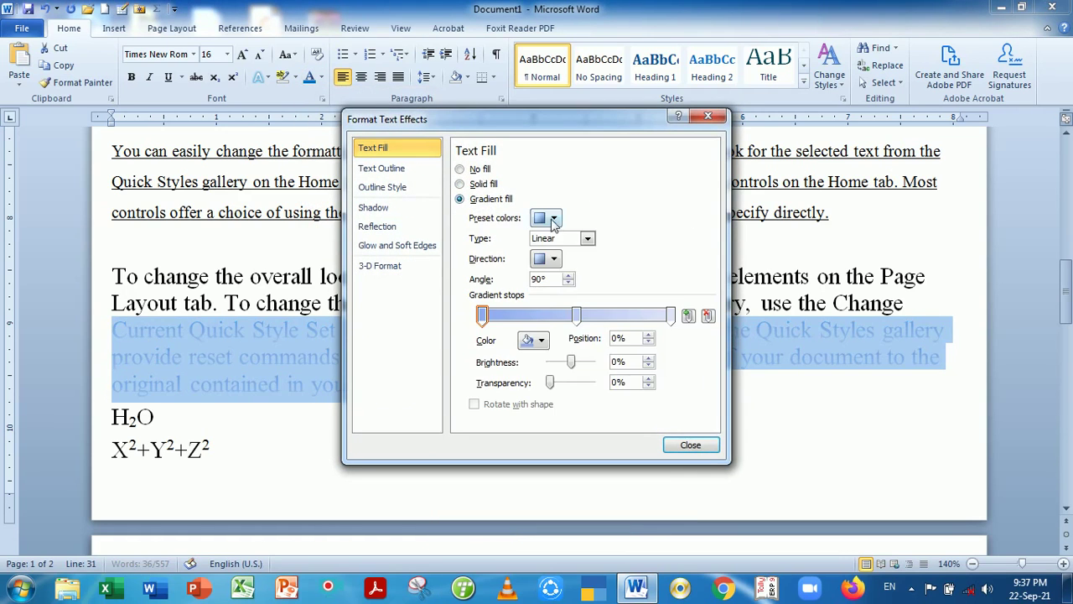
pyautogui.click(553, 219)
pyautogui.click(584, 352)
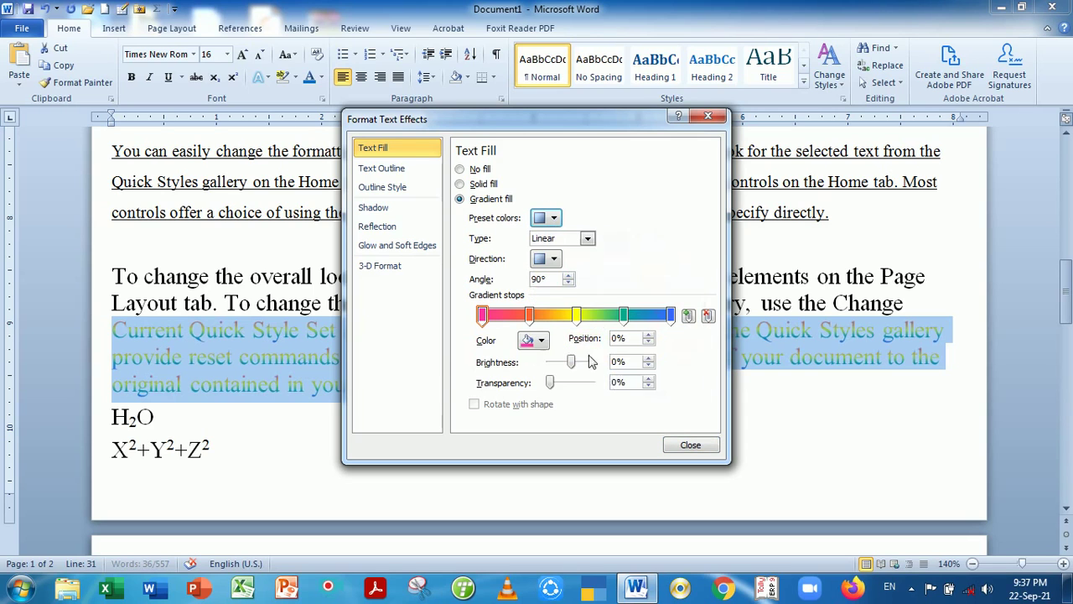
pyautogui.click(683, 446)
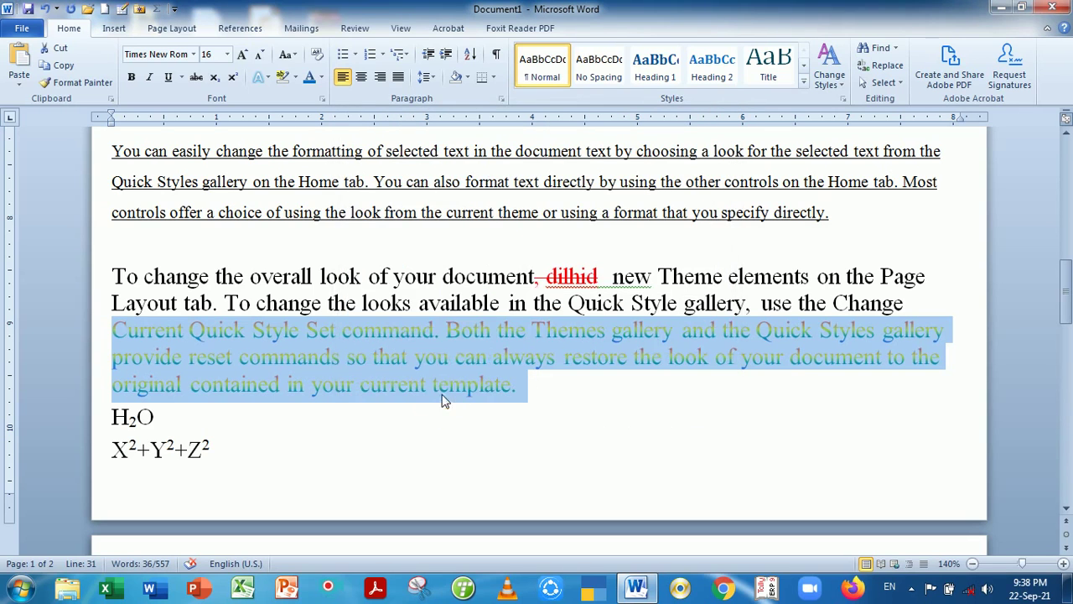
pyautogui.click(436, 384)
pyautogui.scroll(-3, 442, 409)
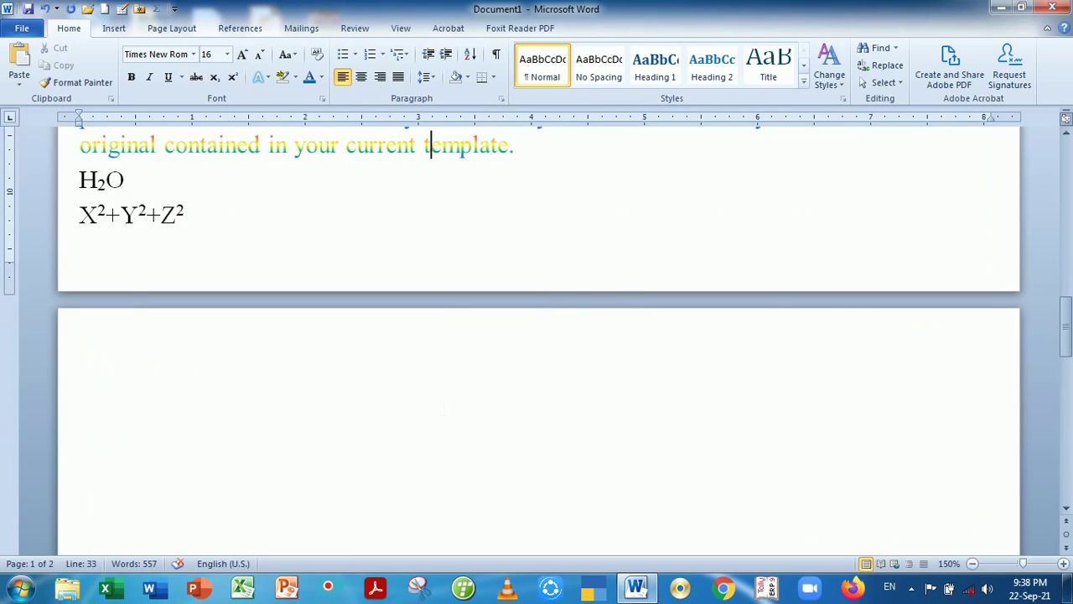
pyautogui.keyDown('ctrl'); pyautogui.scroll(1, 432, 406); pyautogui.keyUp('ctrl')
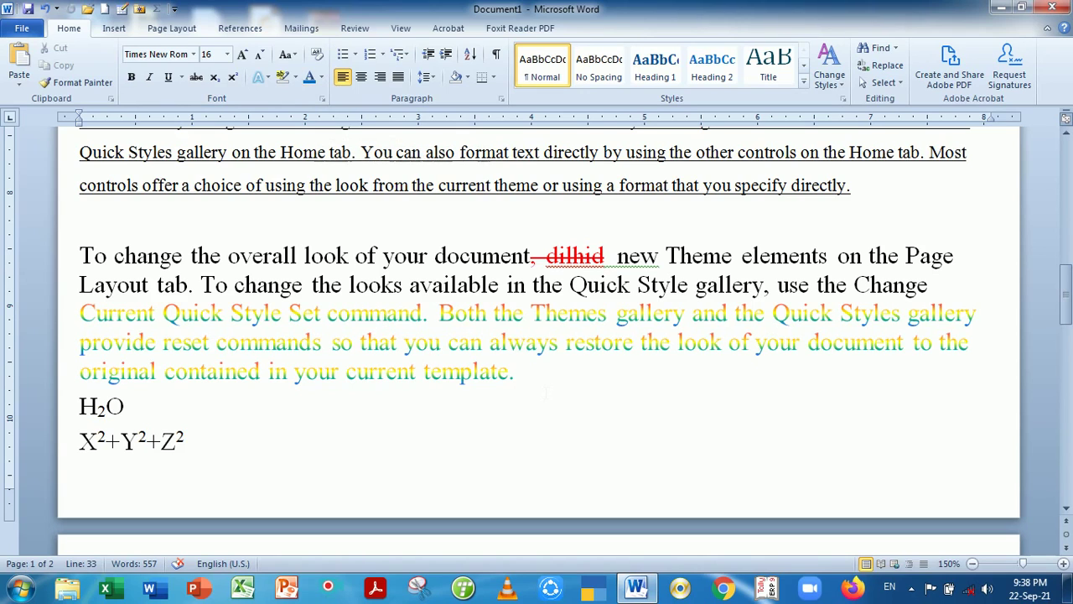
pyautogui.click(321, 77)
pyautogui.click(426, 371)
pyautogui.moveTo(514, 372)
pyautogui.mouseDown()
pyautogui.moveTo(134, 335)
pyautogui.moveTo(107, 319)
pyautogui.mouseUp()
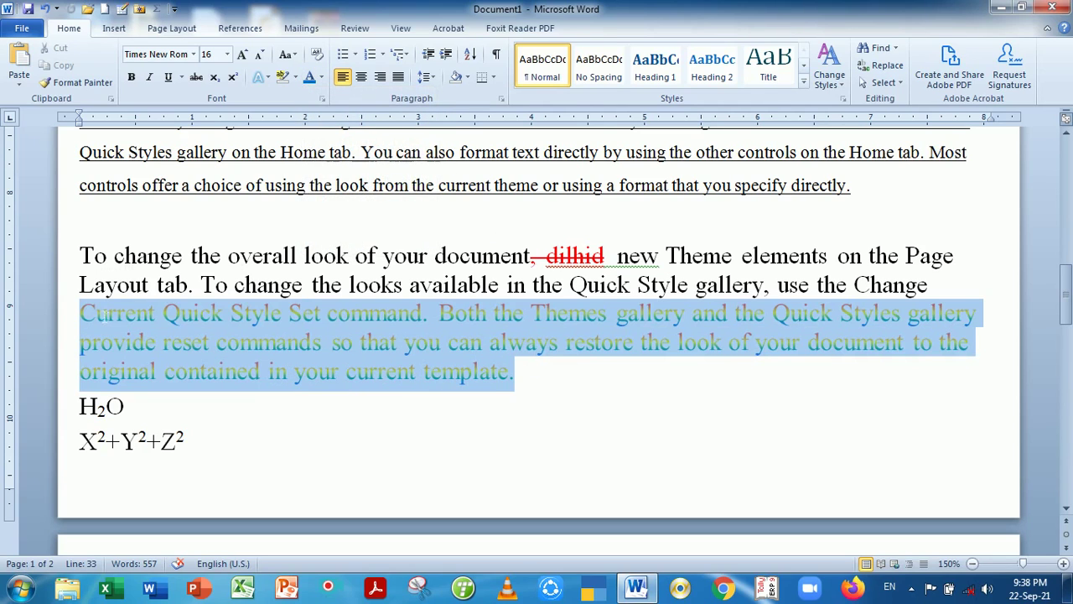
pyautogui.click(513, 371)
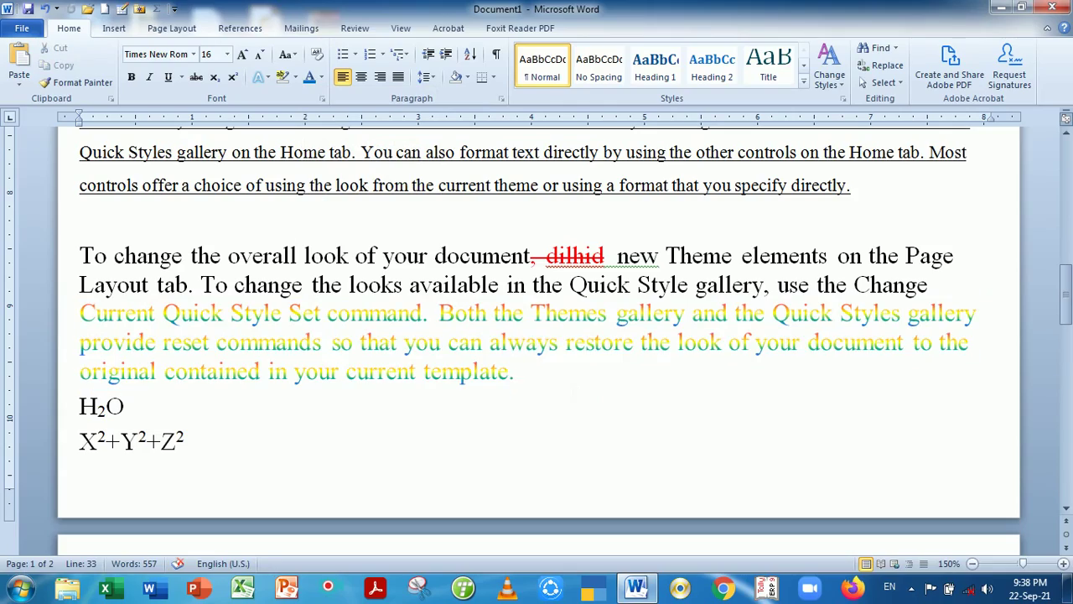
pyautogui.scroll(3, 536, 335)
pyautogui.scroll(5, 537, 335)
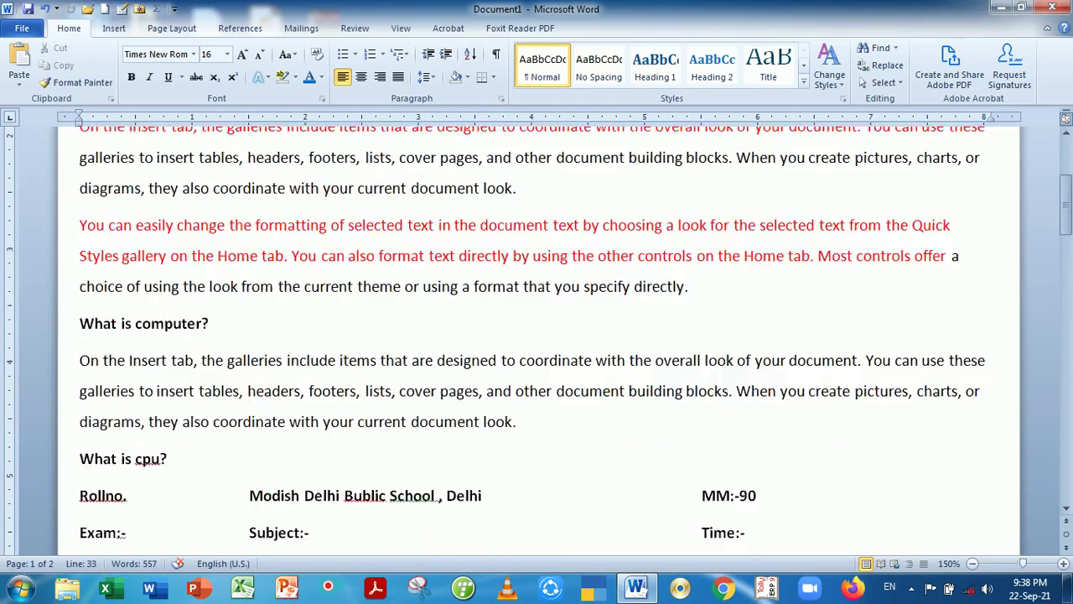
pyautogui.scroll(3, 537, 335)
pyautogui.scroll(-2, 537, 335)
pyautogui.scroll(-2, 536, 336)
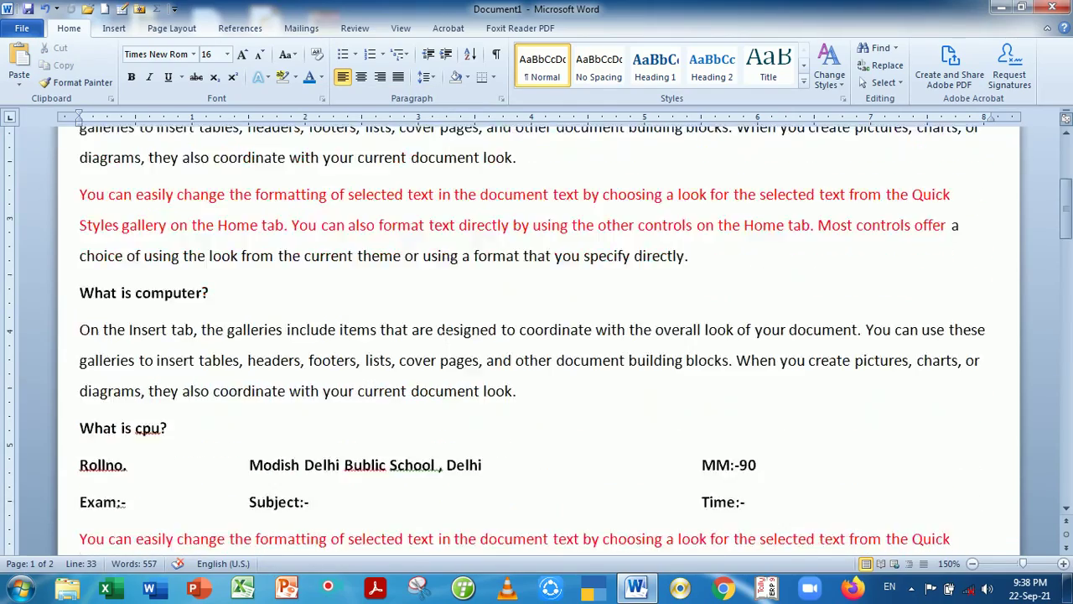
pyautogui.scroll(-3, 536, 335)
pyautogui.scroll(-4, 536, 336)
pyautogui.scroll(-3, 536, 336)
pyautogui.scroll(-1, 537, 335)
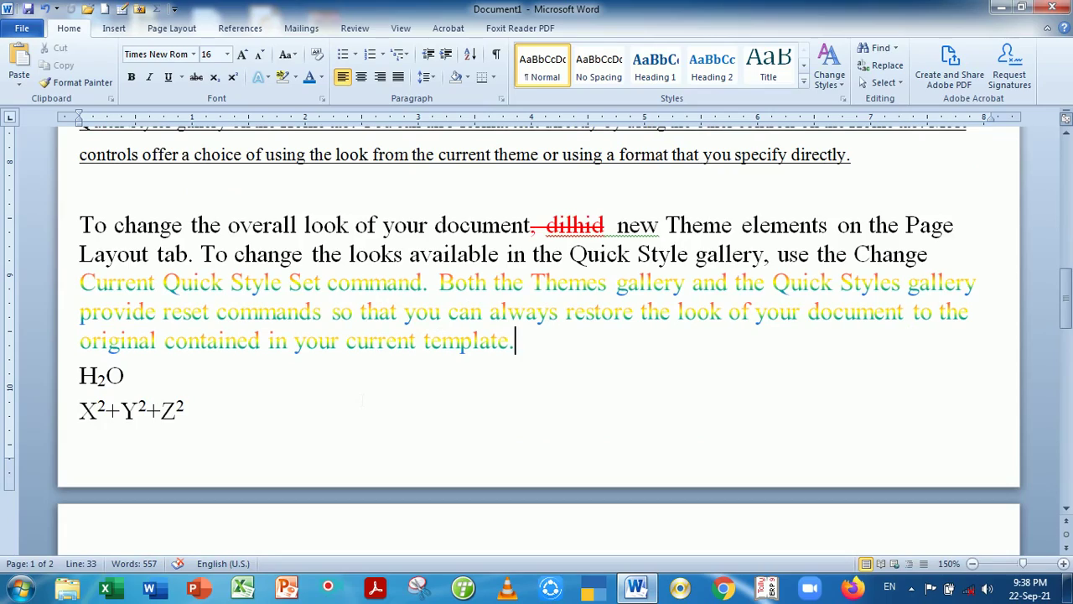
pyautogui.scroll(5, 536, 336)
pyautogui.scroll(5, 537, 335)
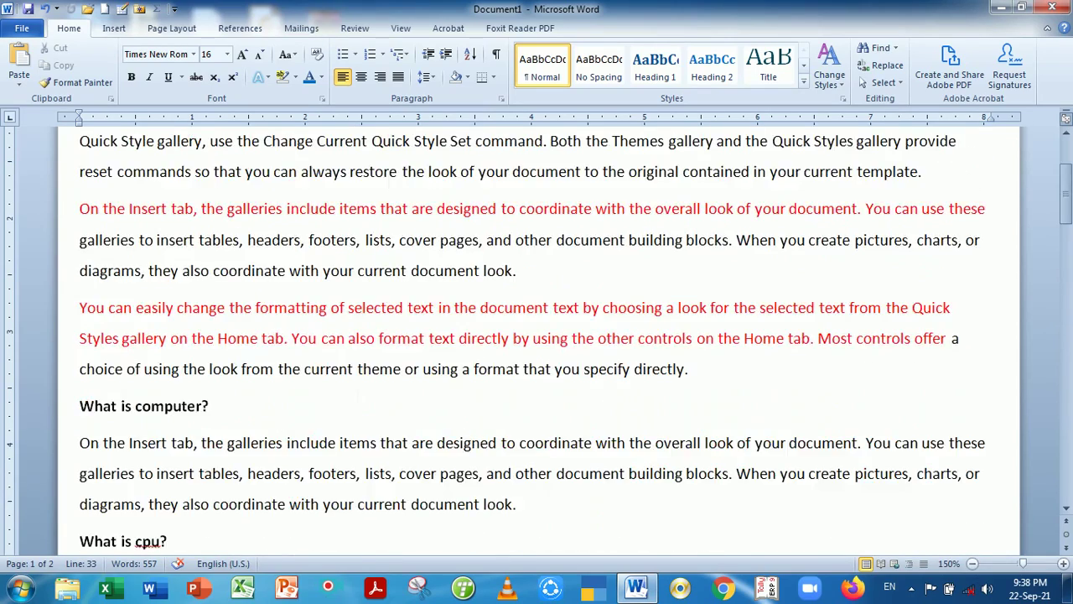
pyautogui.scroll(2, 536, 335)
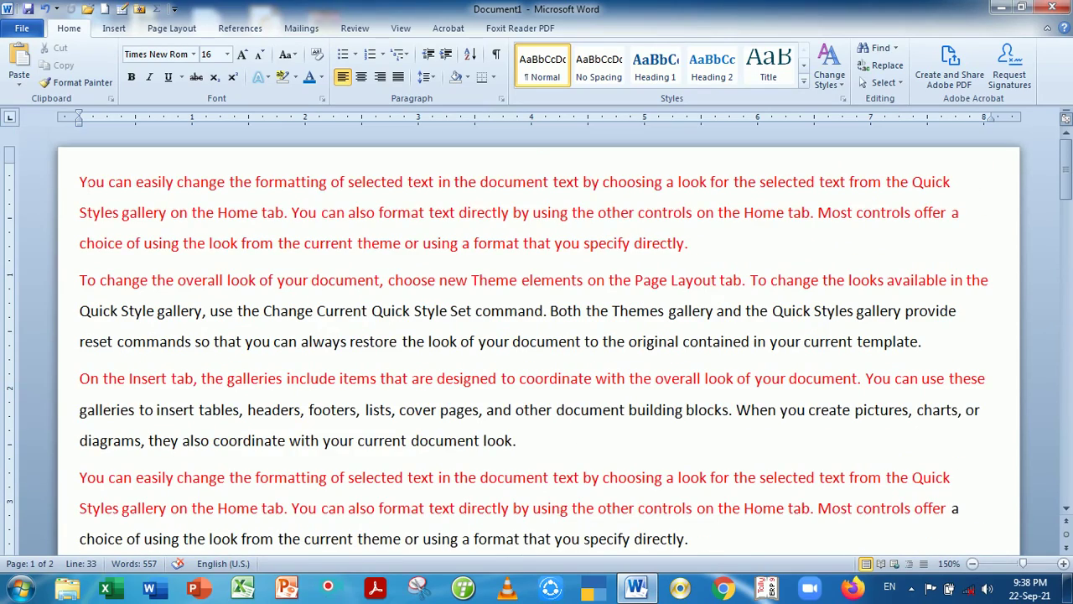
# Select everything from the document's start through X²+Y²+Z² and apply Clear Formatting.
pyautogui.moveTo(80, 182); pyautogui.dragTo(644, 545)
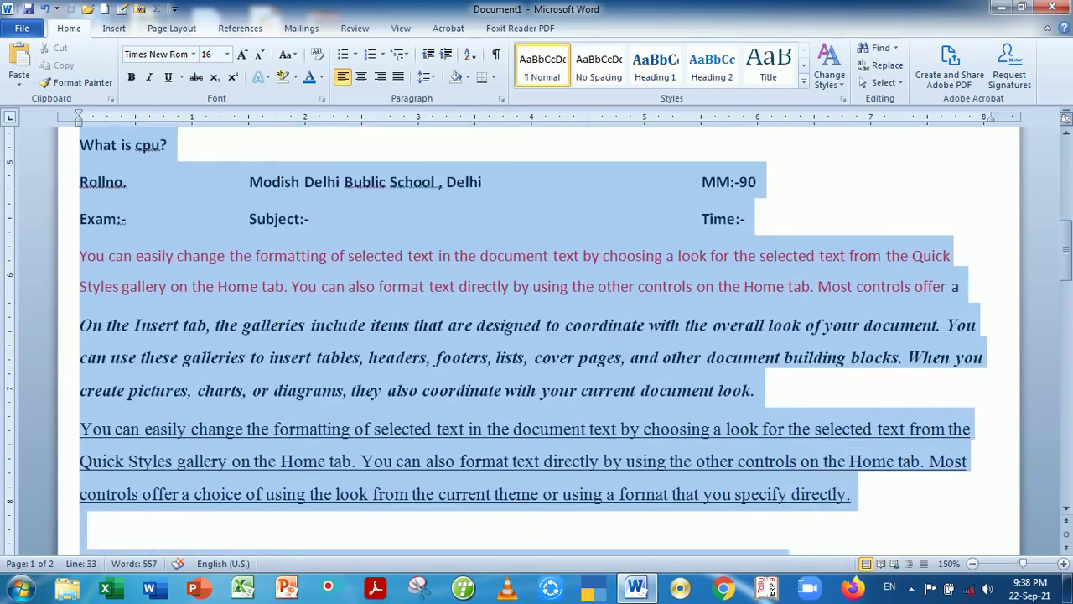
pyautogui.moveTo(644, 545); pyautogui.dragTo(196, 536)
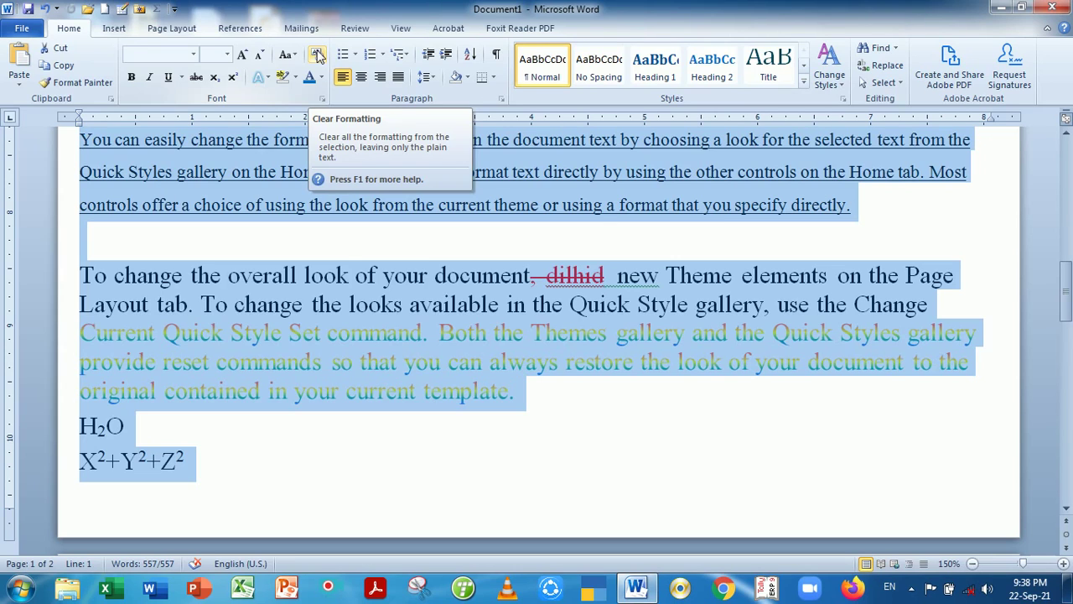
pyautogui.click(317, 55)
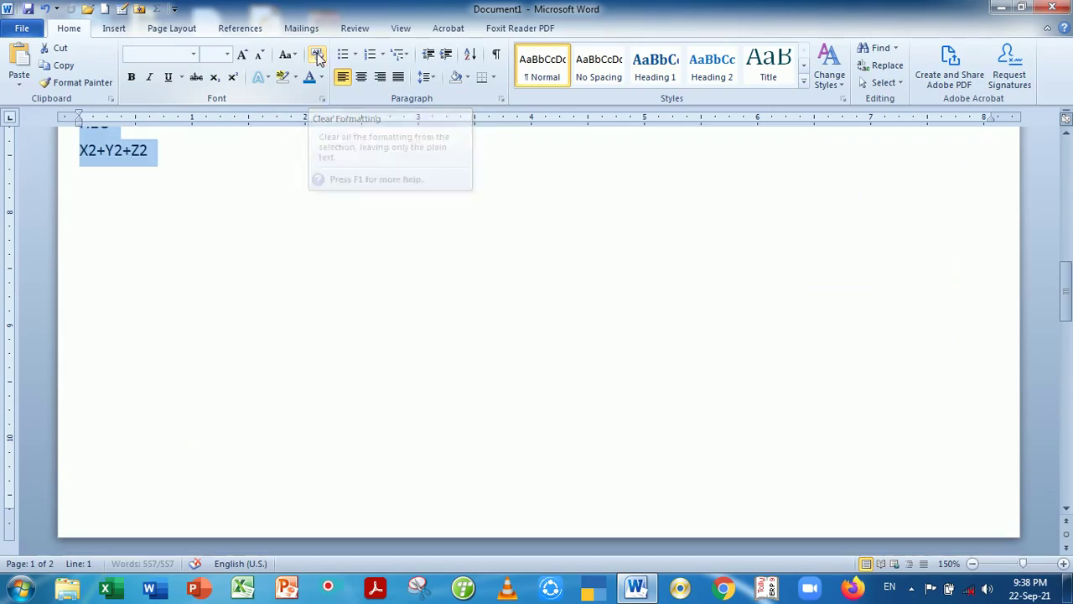
pyautogui.scroll(5, 350, 246)
pyautogui.scroll(3, 350, 247)
pyautogui.click(350, 247)
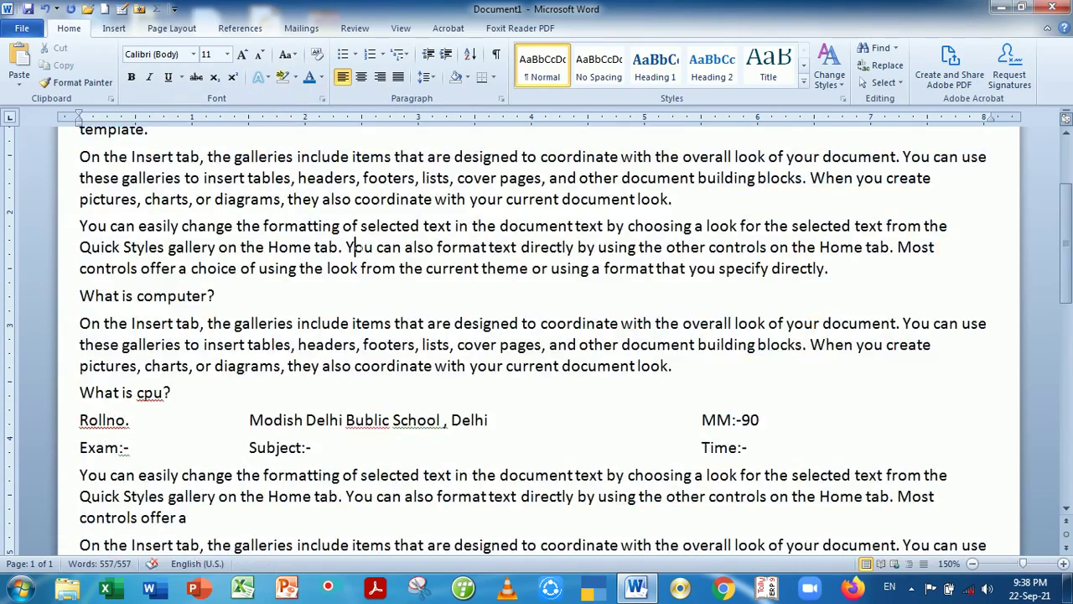
pyautogui.scroll(3, 355, 246)
pyautogui.scroll(-3, 355, 246)
pyautogui.scroll(-4, 355, 246)
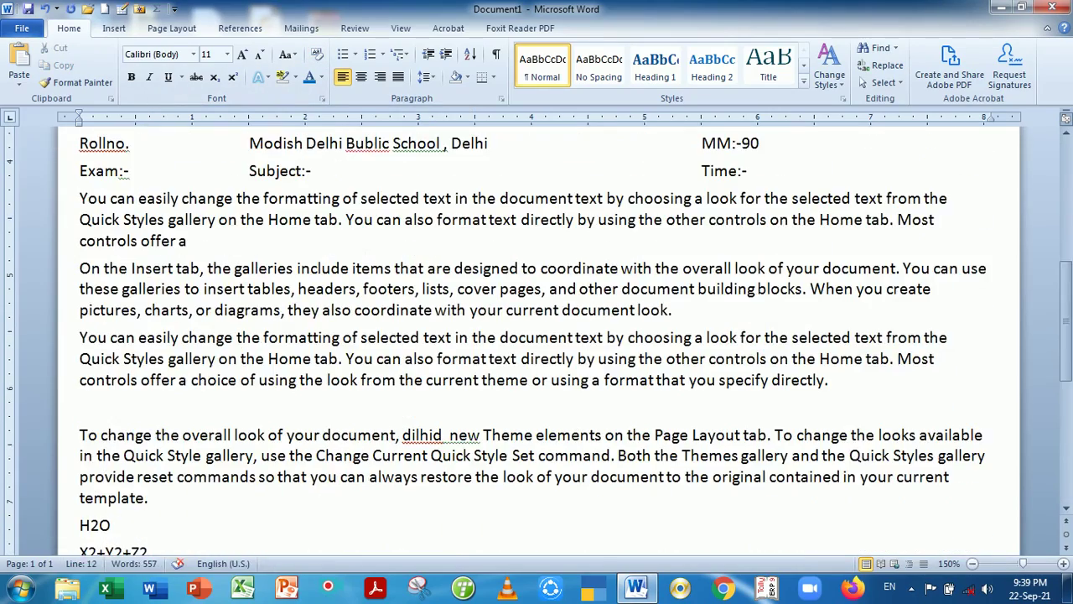
pyautogui.scroll(-1, 536, 343)
pyautogui.scroll(-2, 536, 343)
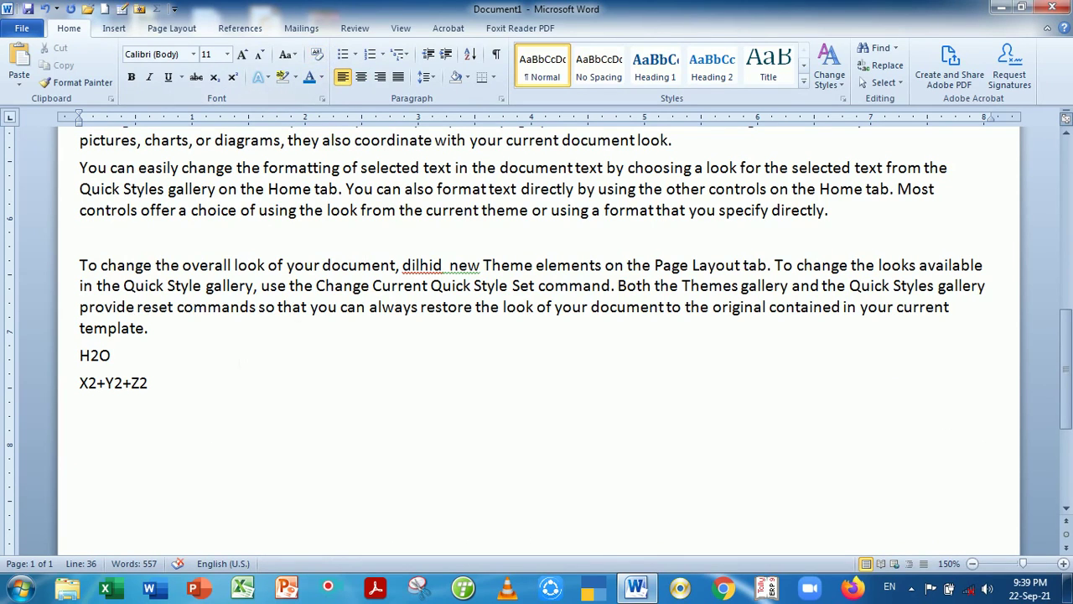
pyautogui.moveTo(80, 355); pyautogui.dragTo(159, 385)
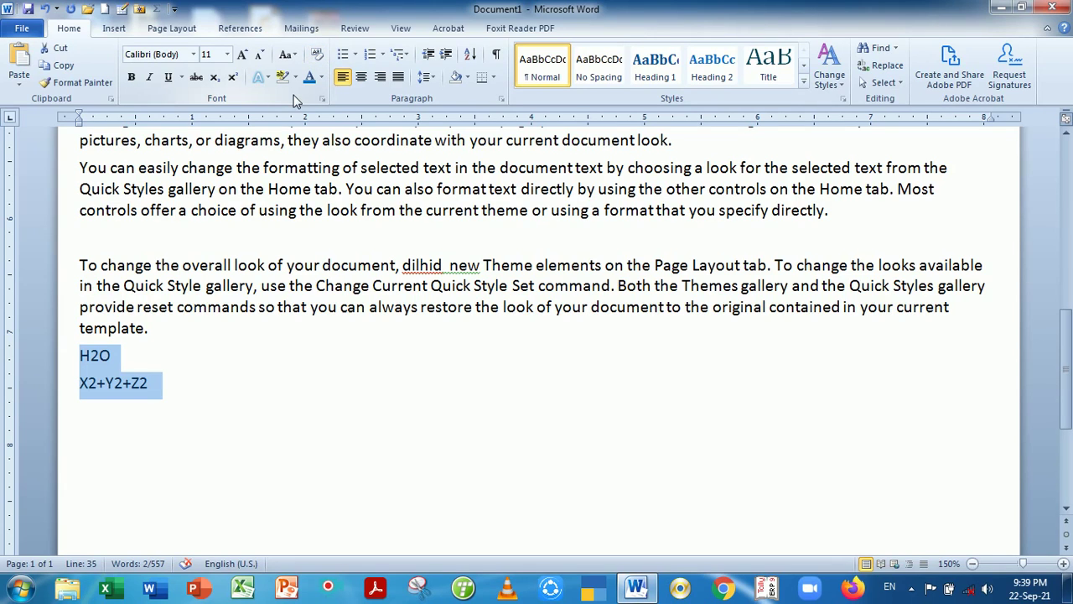
pyautogui.scroll(1, 314, 363)
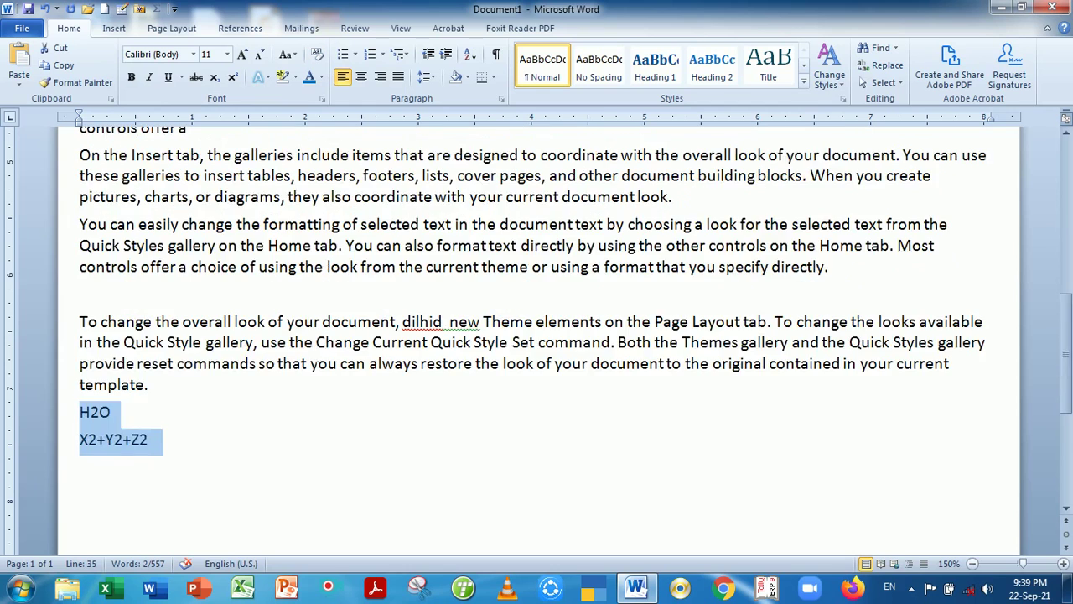
pyautogui.scroll(1, 537, 335)
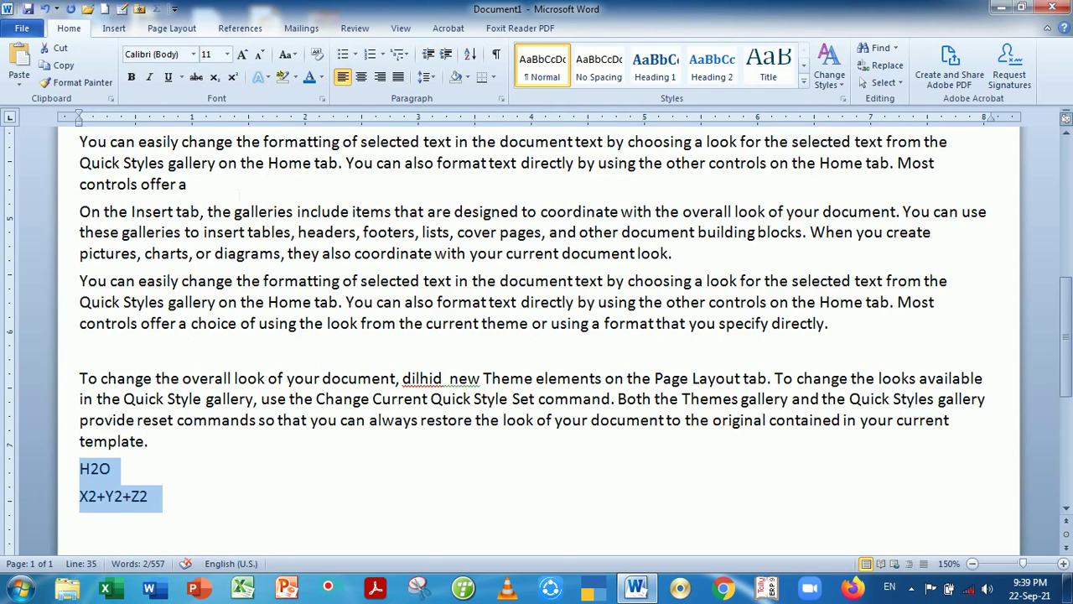
pyautogui.click(188, 183)
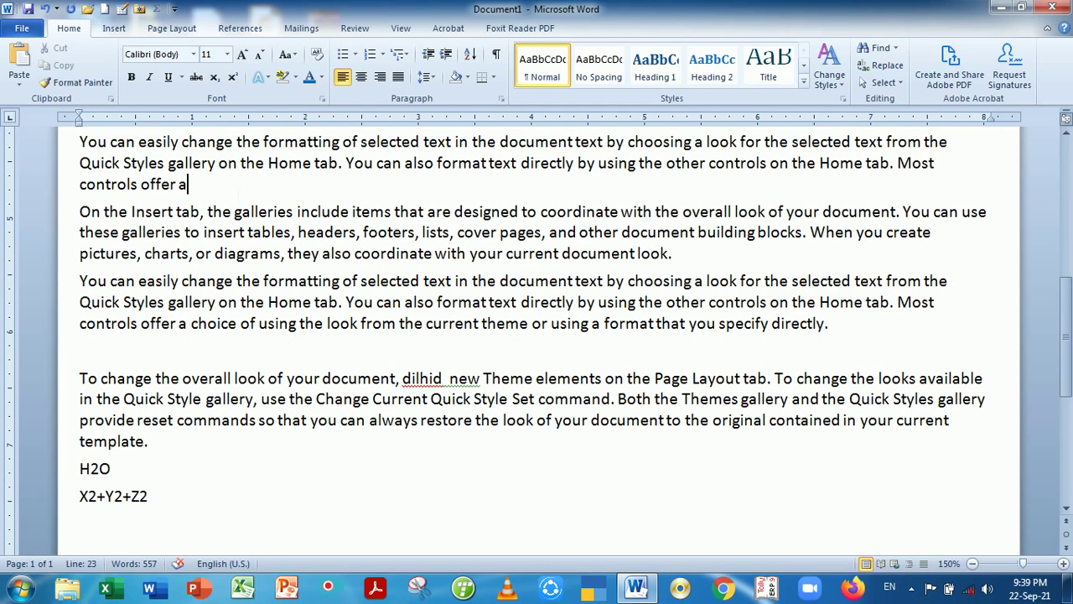